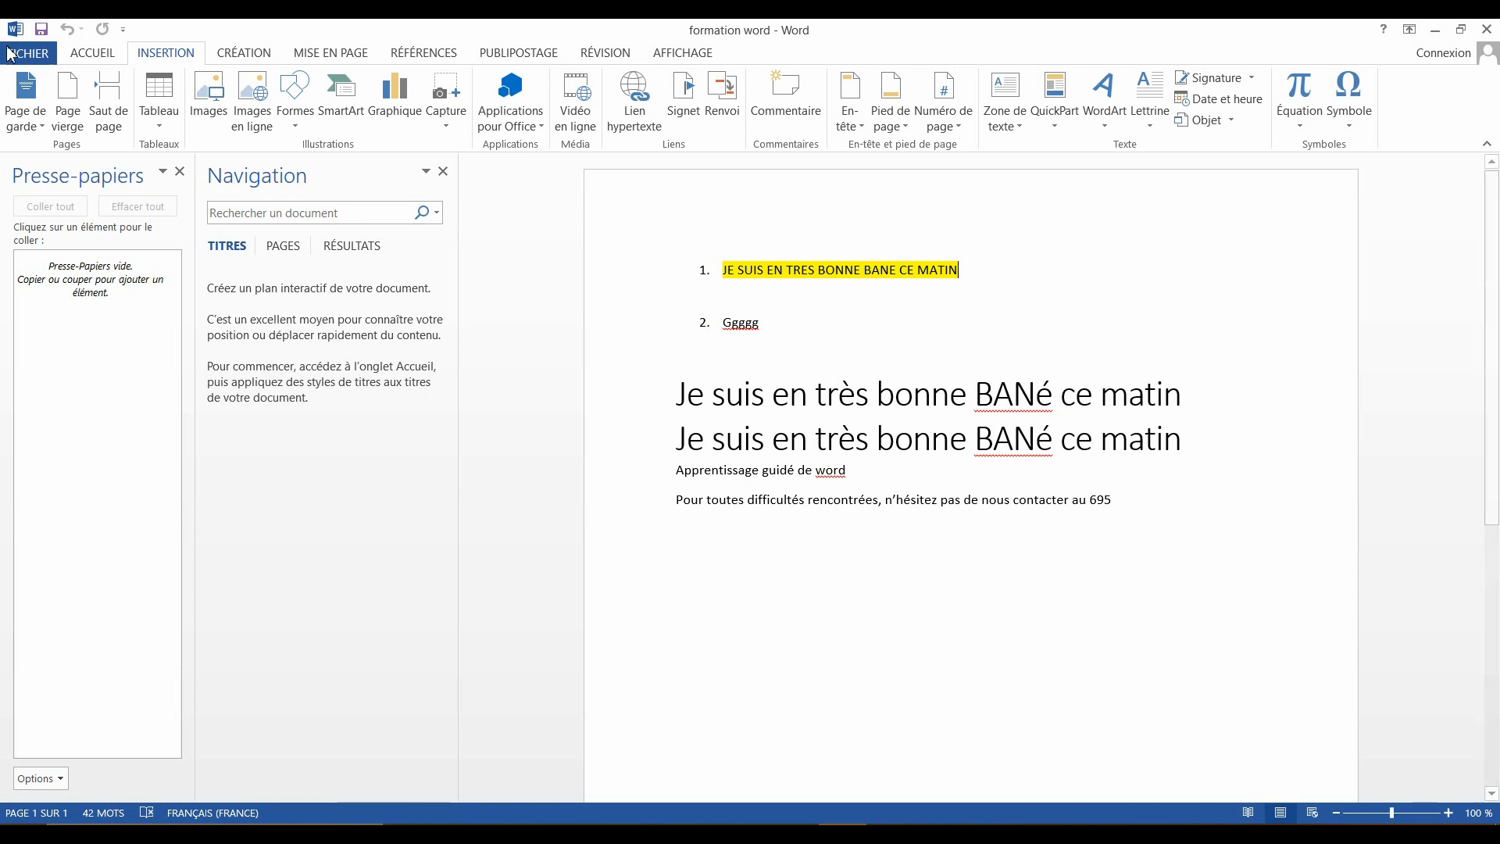
# Step: Insert the built-in Austin cover page at the start of the document
pyautogui.click(90, 55)
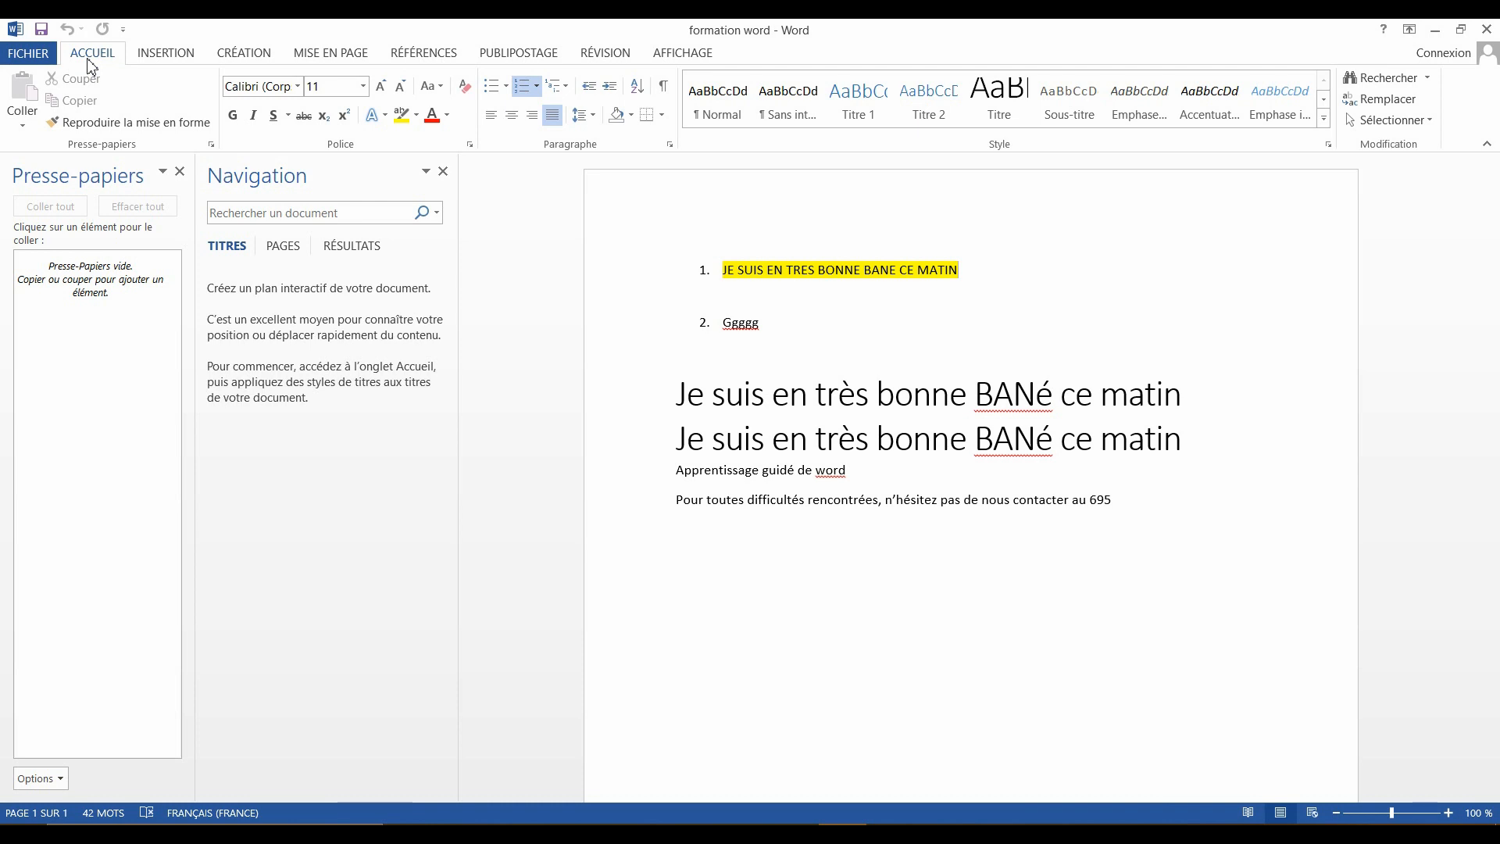
pyautogui.click(180, 61)
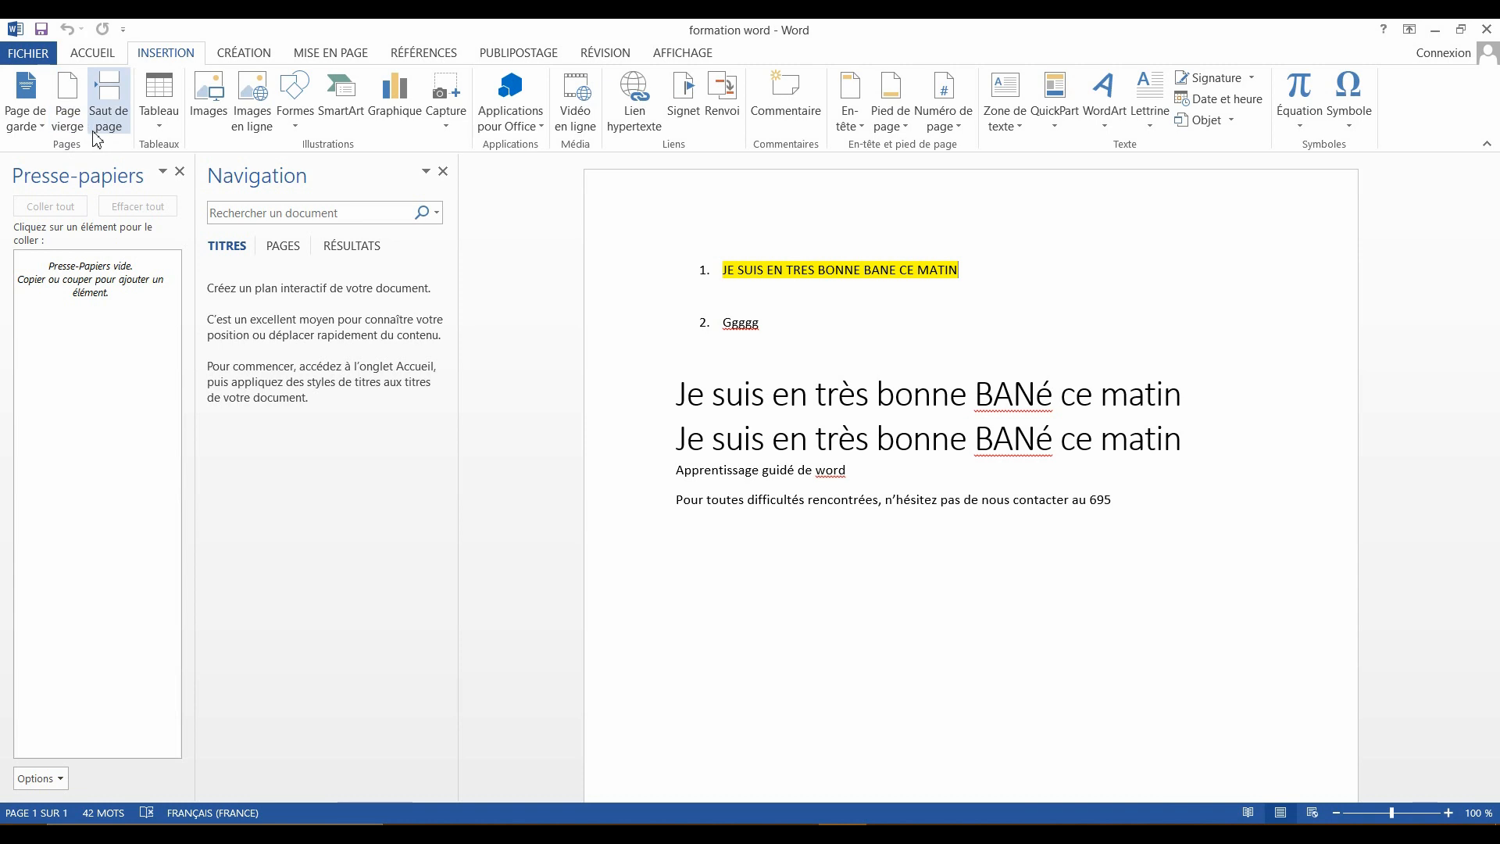
pyautogui.click(39, 127)
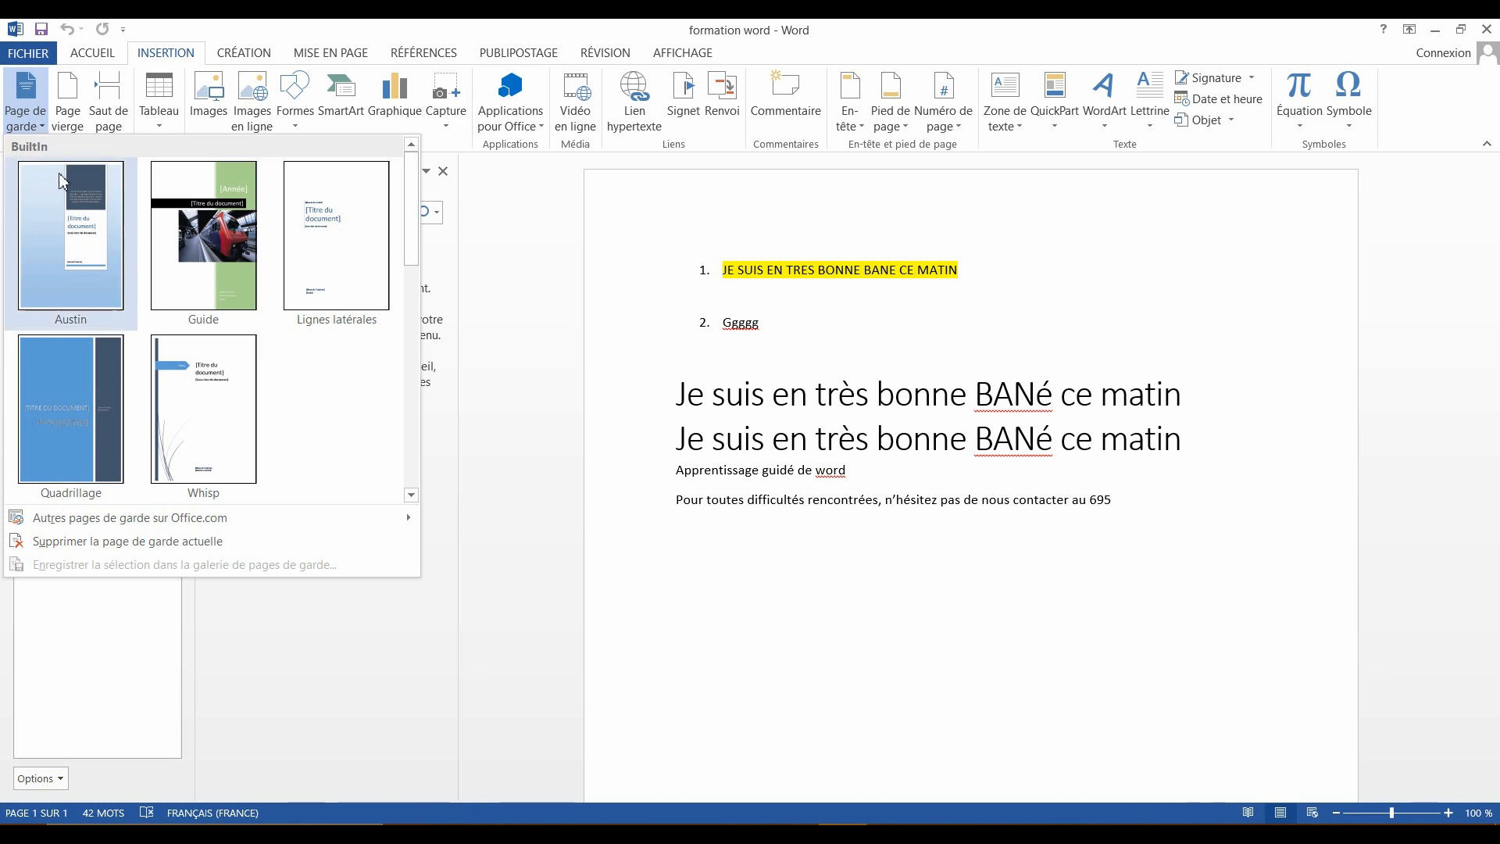
pyautogui.click(86, 228)
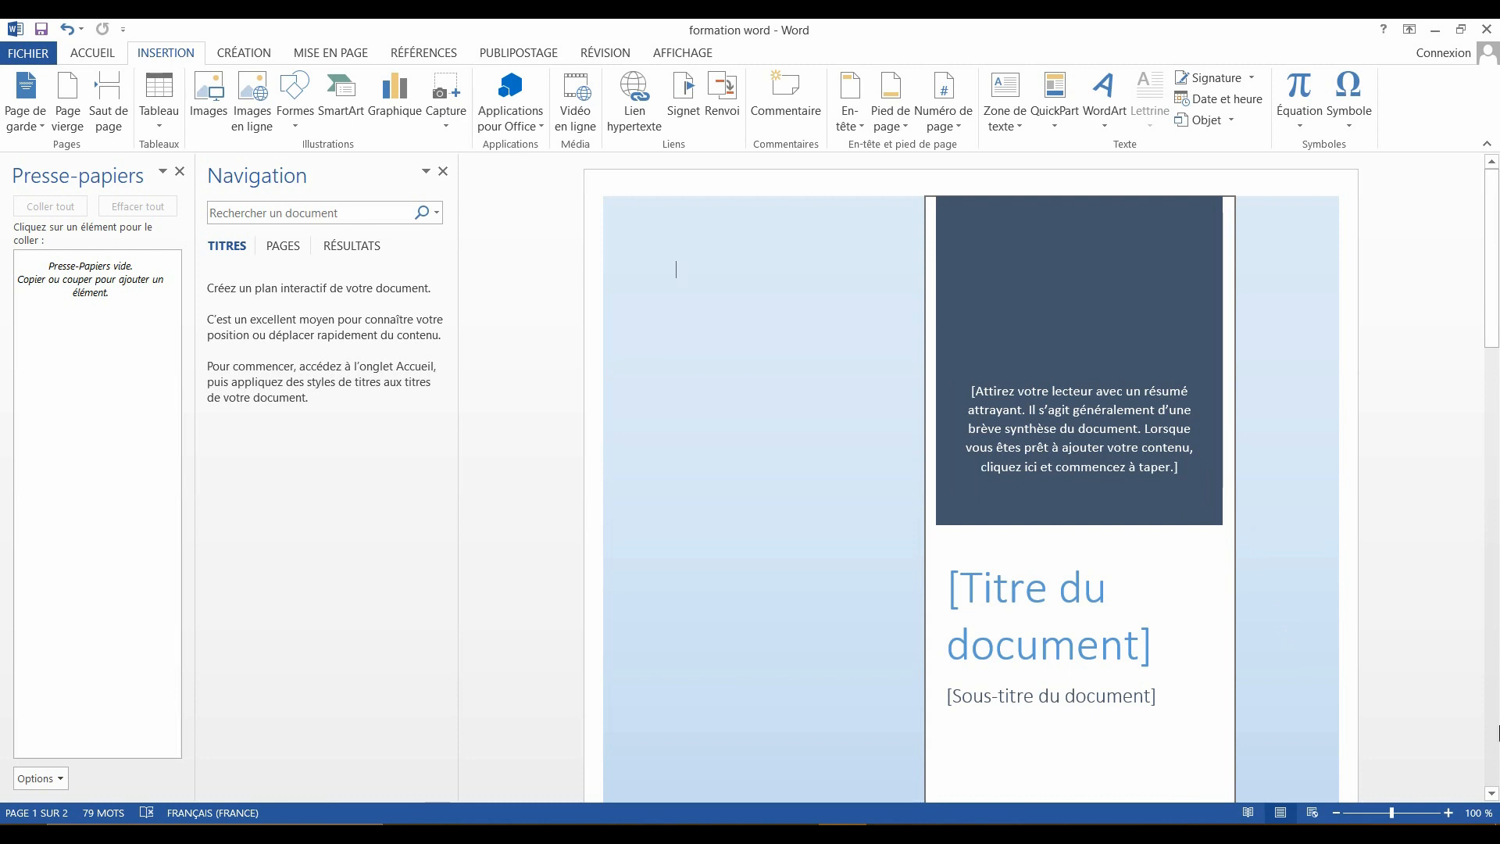
# Step: Insert a blank page after the last text line on page 2, followed by a page break
pyautogui.click(1492, 409)
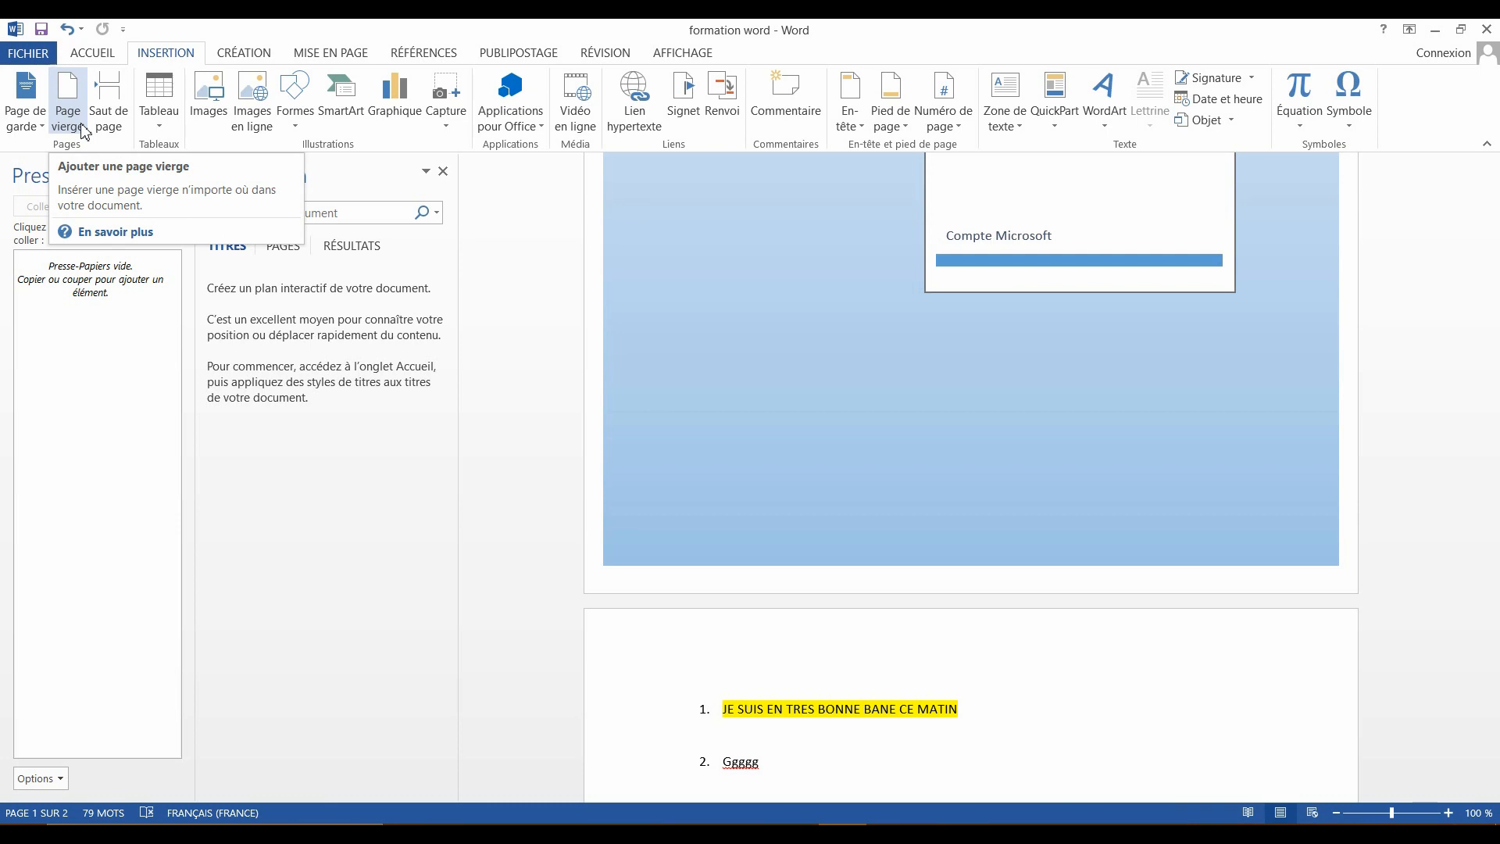
pyautogui.moveTo(1496, 406); pyautogui.dragTo(1494, 576)
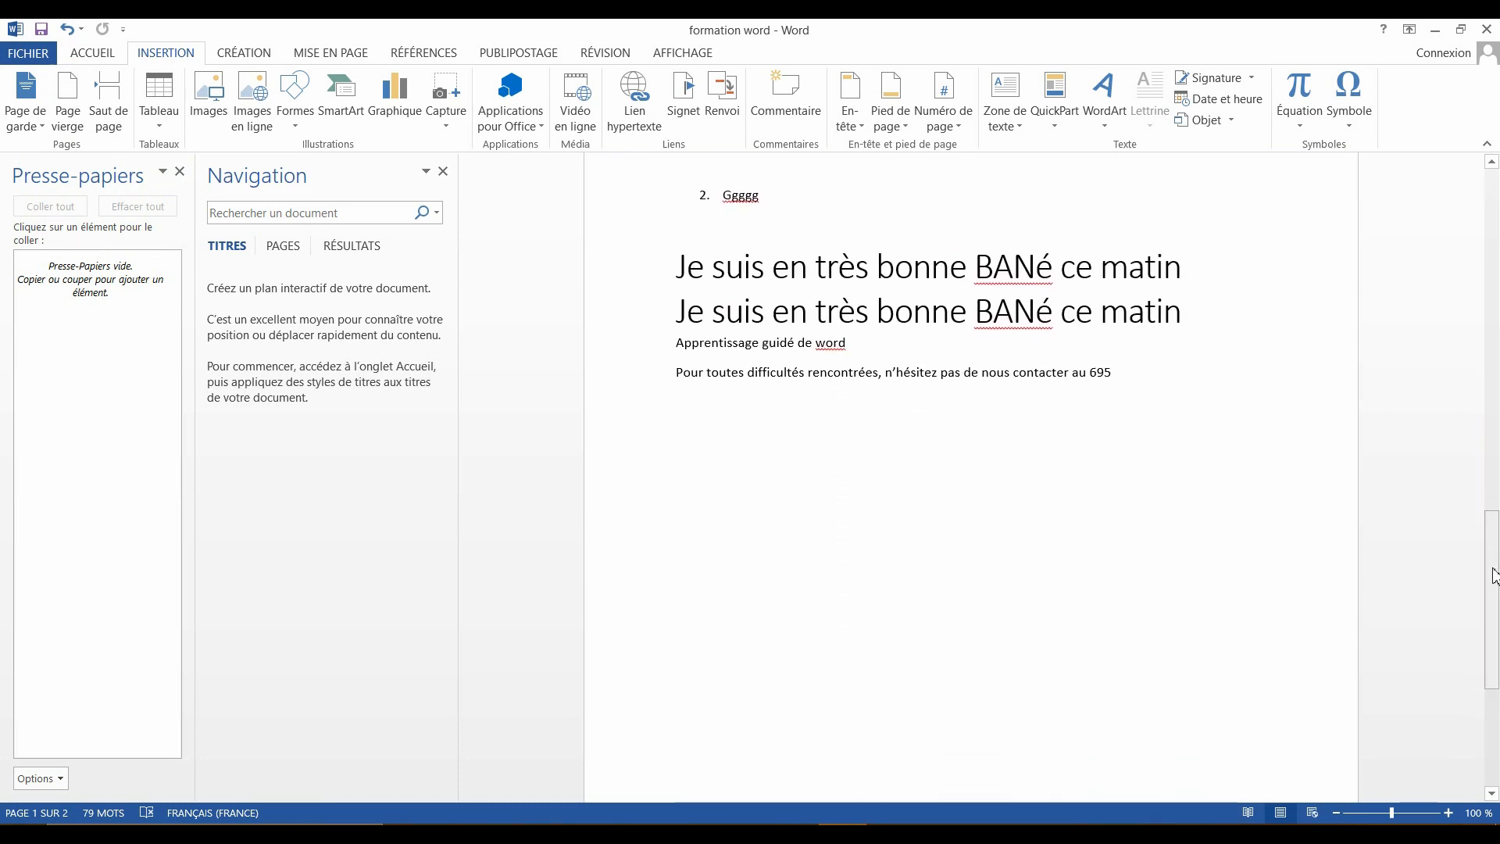
pyautogui.click(1165, 366)
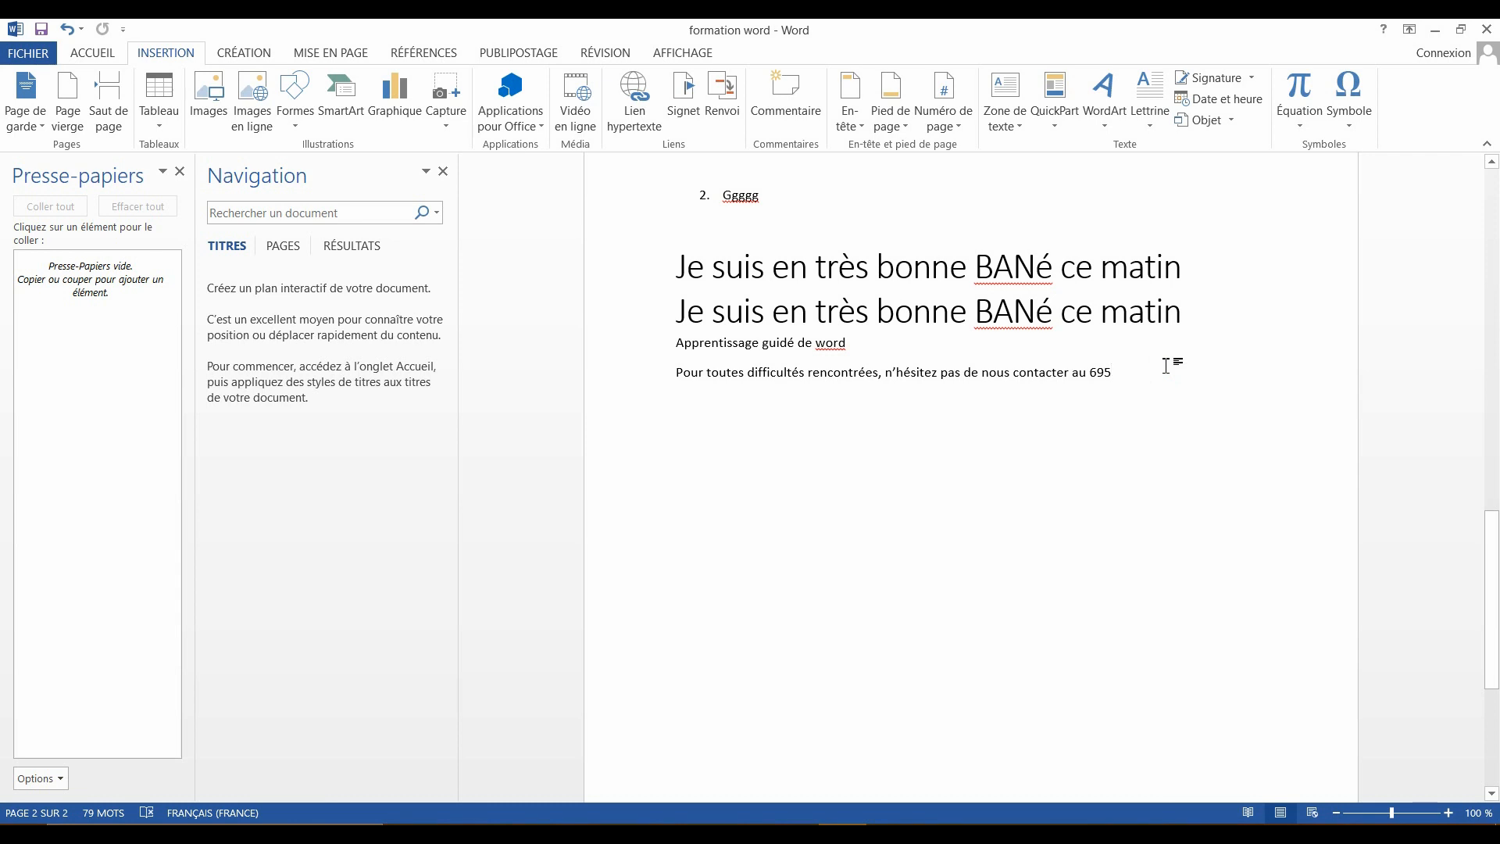
pyautogui.click(73, 121)
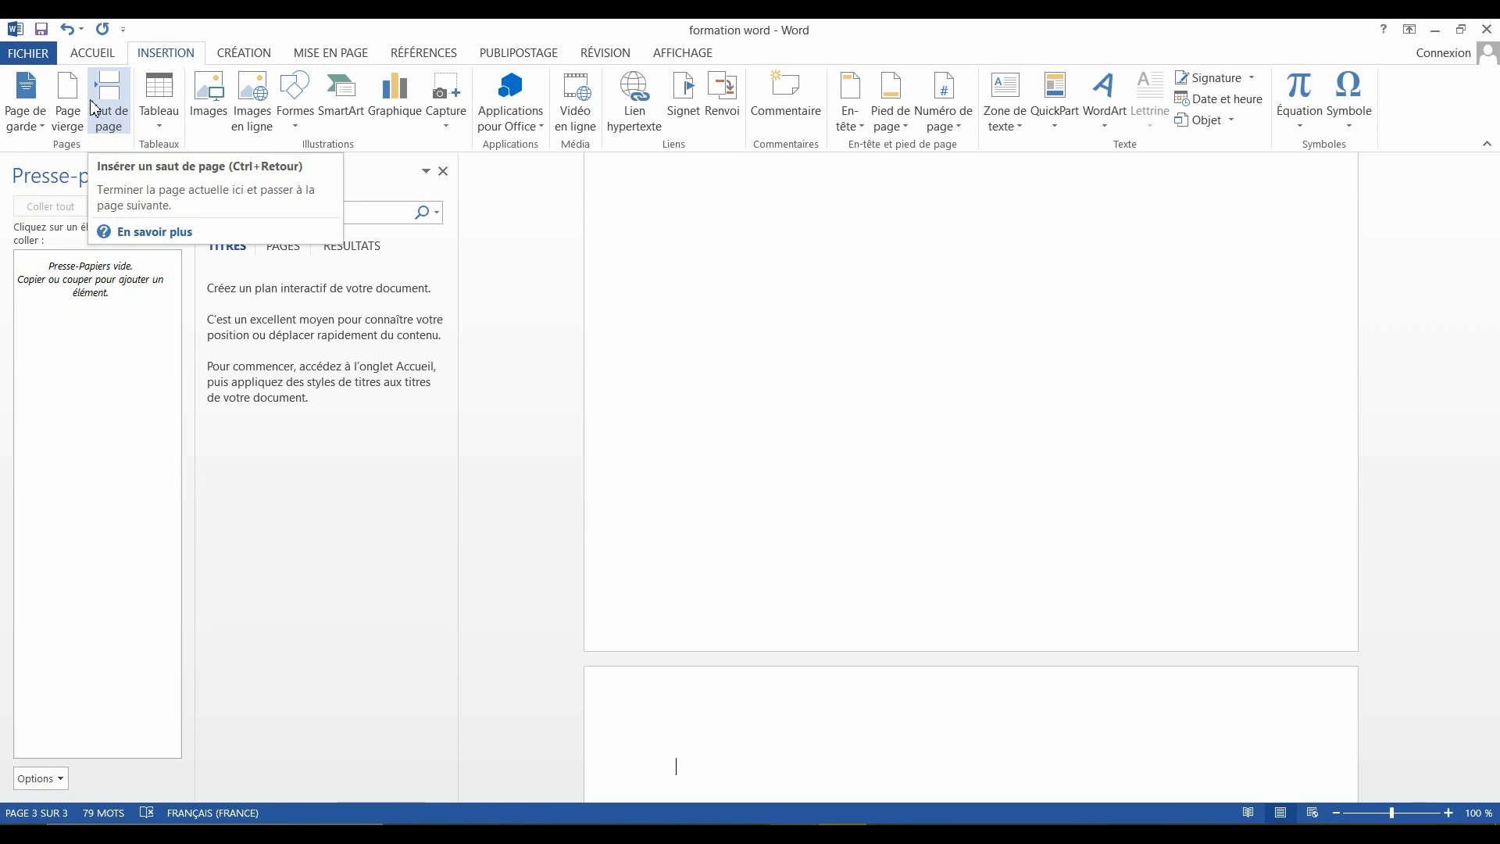
pyautogui.click(114, 109)
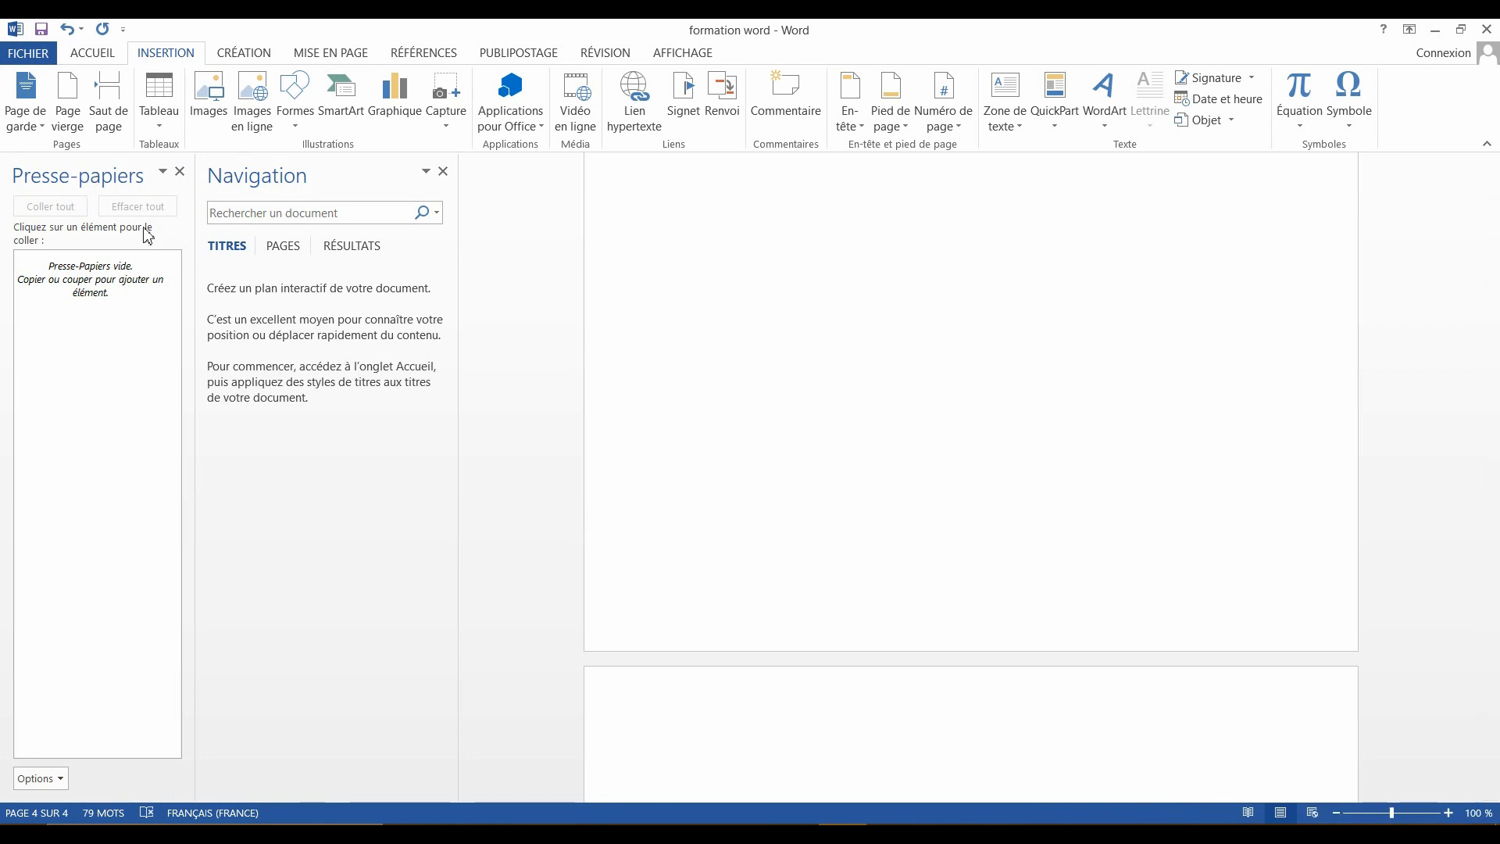
# Step: Insert a table with 6 columns and 3 rows on the last page and place the cursor below it
pyautogui.click(173, 127)
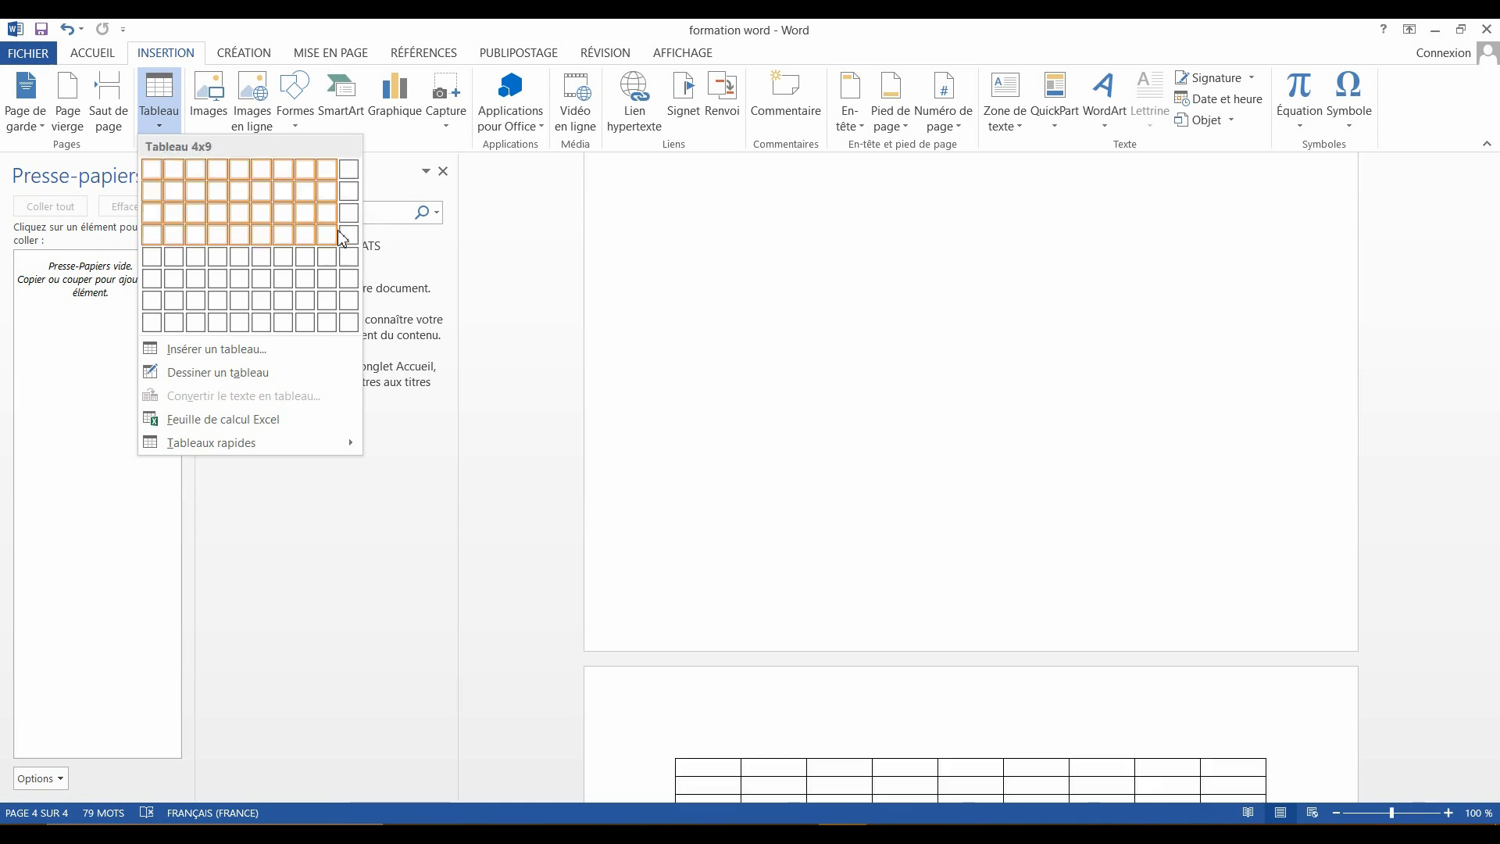
pyautogui.click(303, 352)
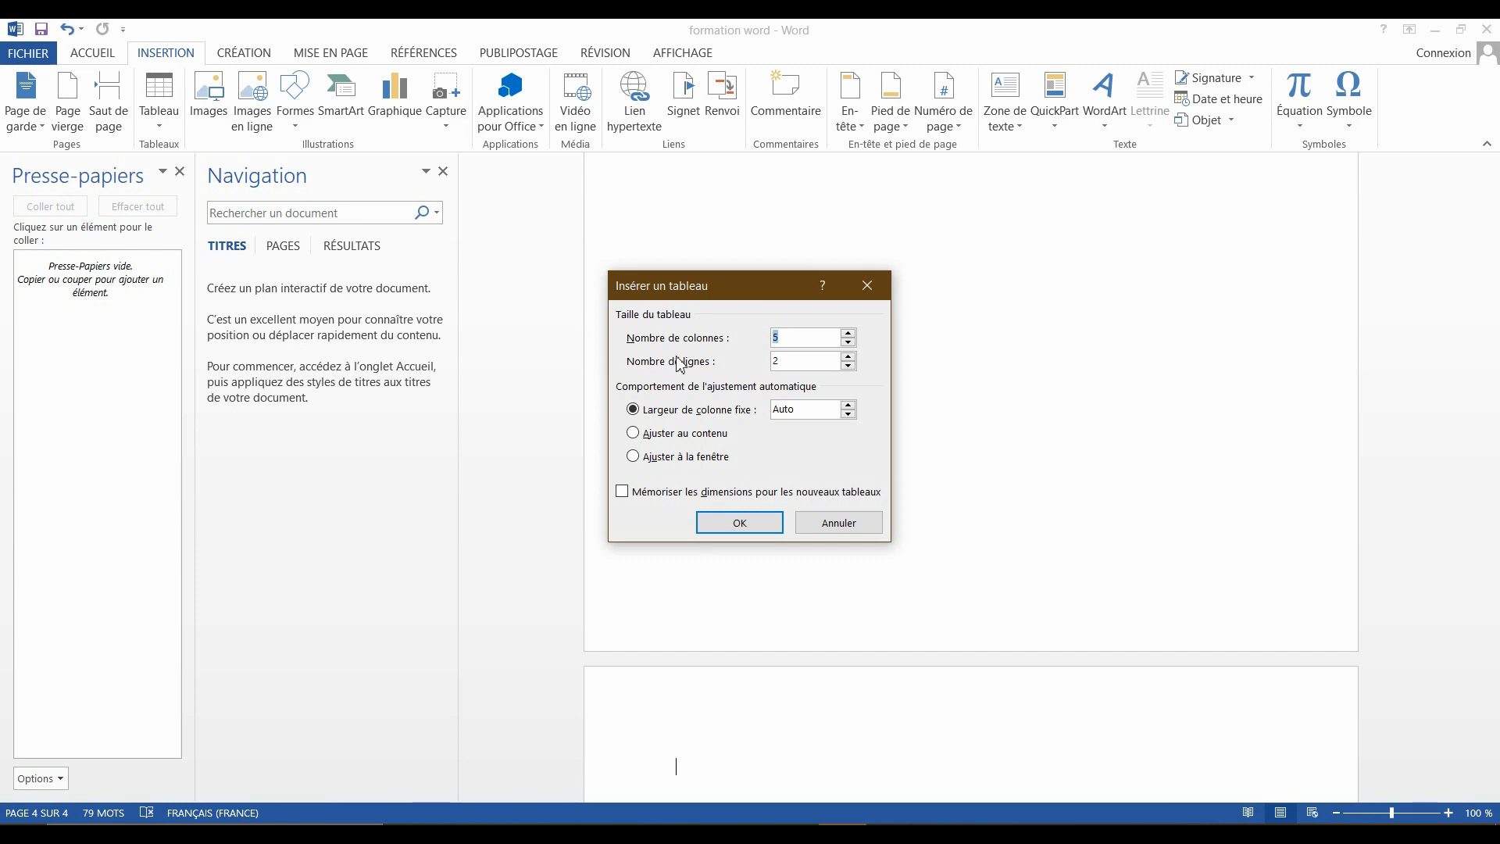
pyautogui.doubleClick(849, 334)
pyautogui.click(850, 333)
pyautogui.doubleClick(848, 343)
pyautogui.click(848, 357)
pyautogui.click(729, 521)
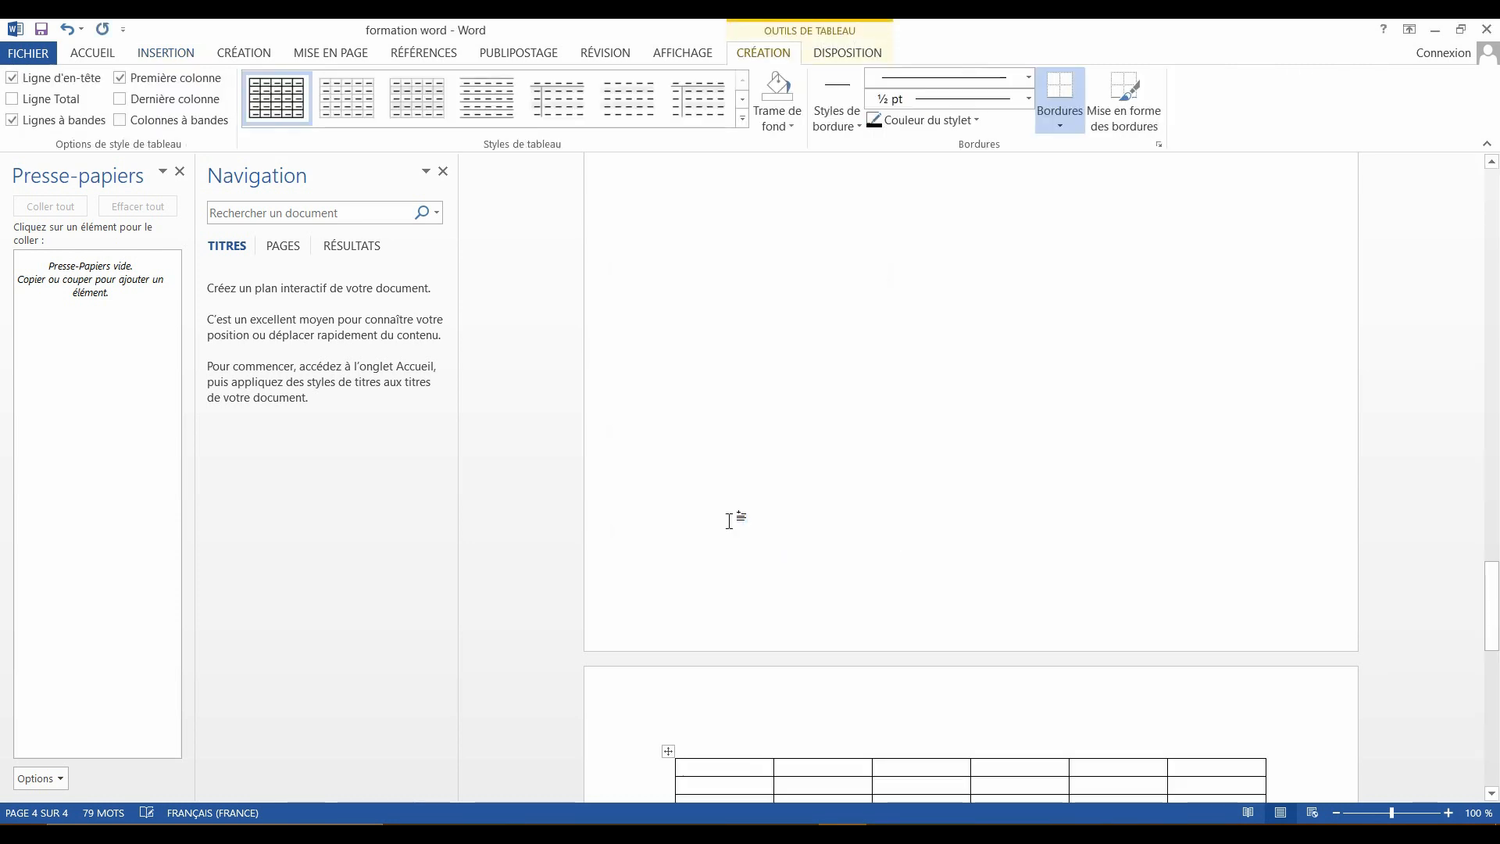
pyautogui.moveTo(1493, 620); pyautogui.dragTo(1476, 681)
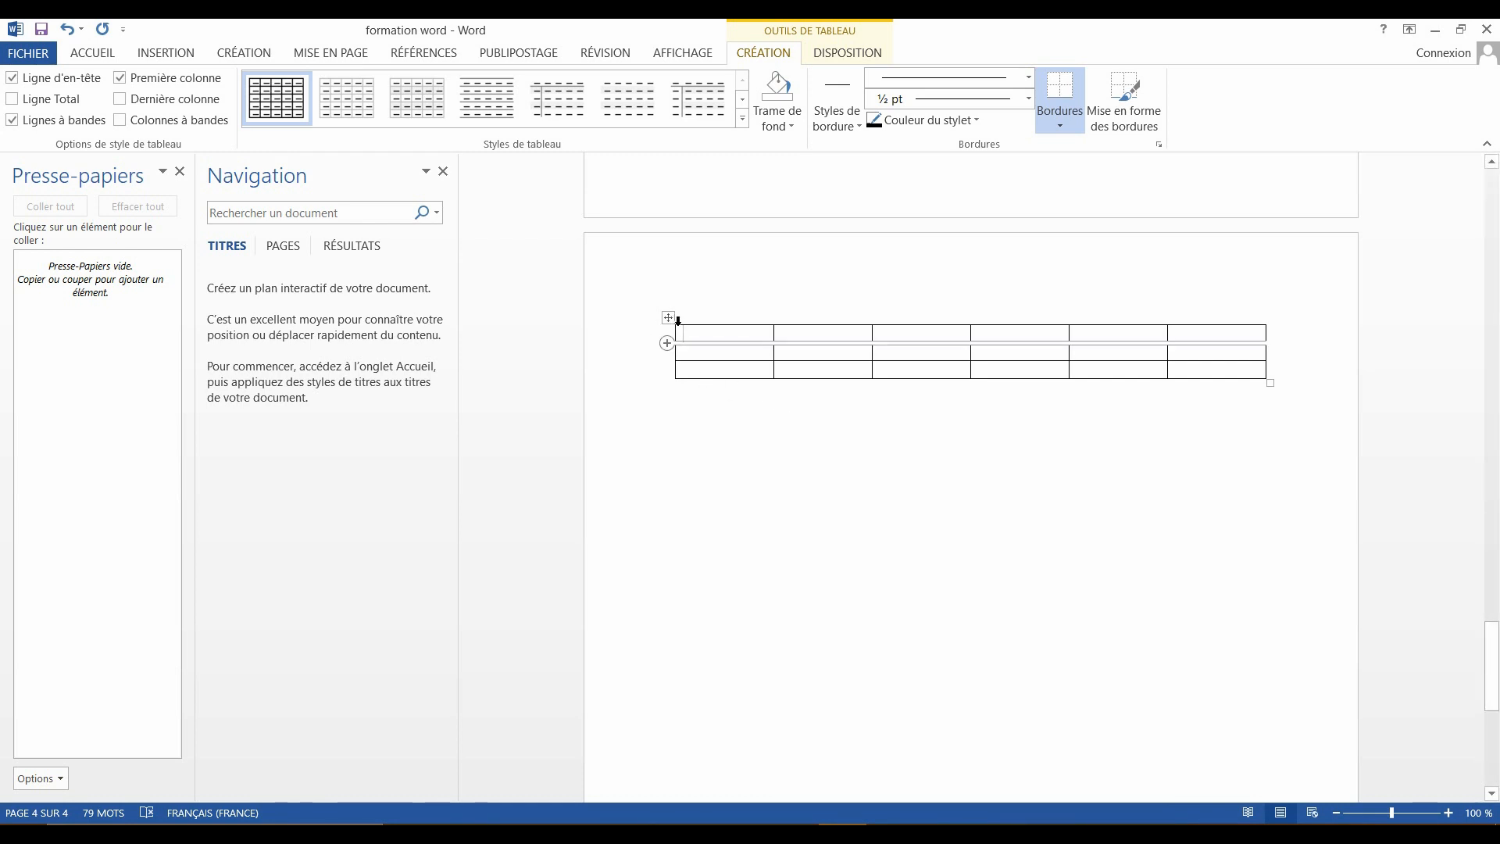
pyautogui.click(708, 455)
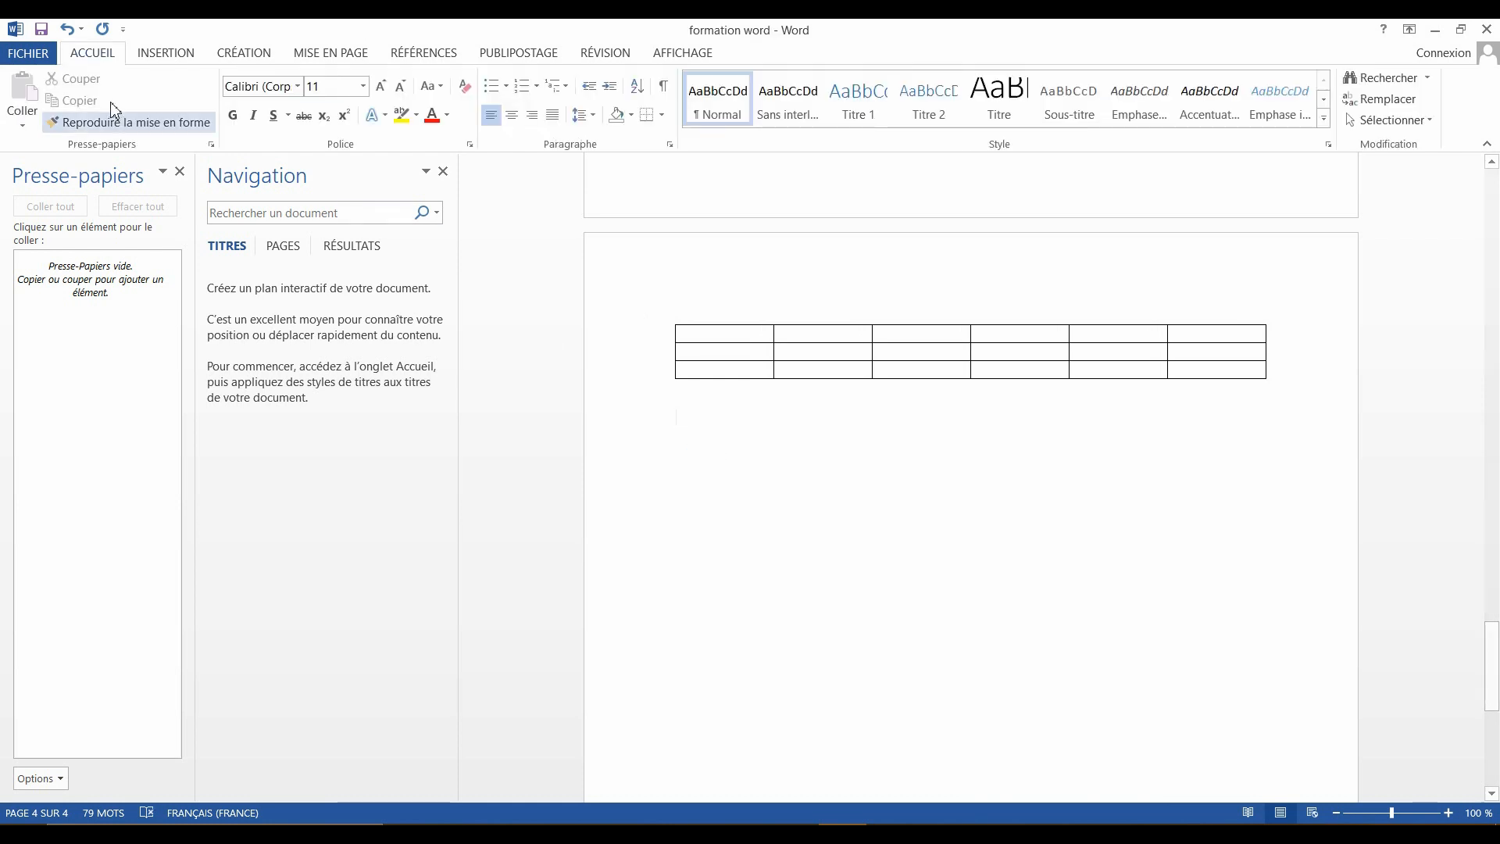
pyautogui.click(149, 51)
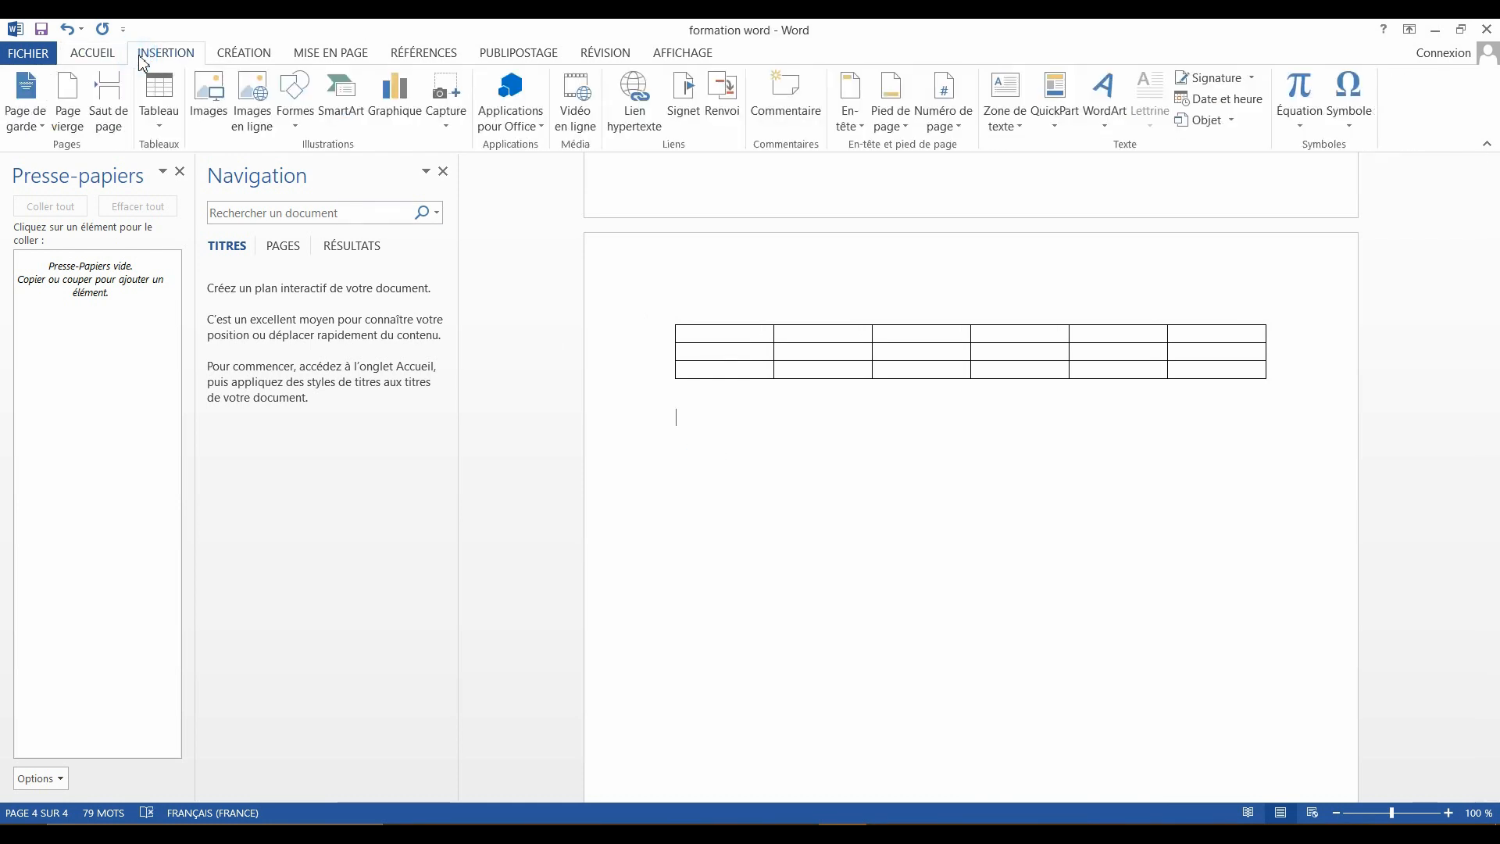
pyautogui.click(161, 128)
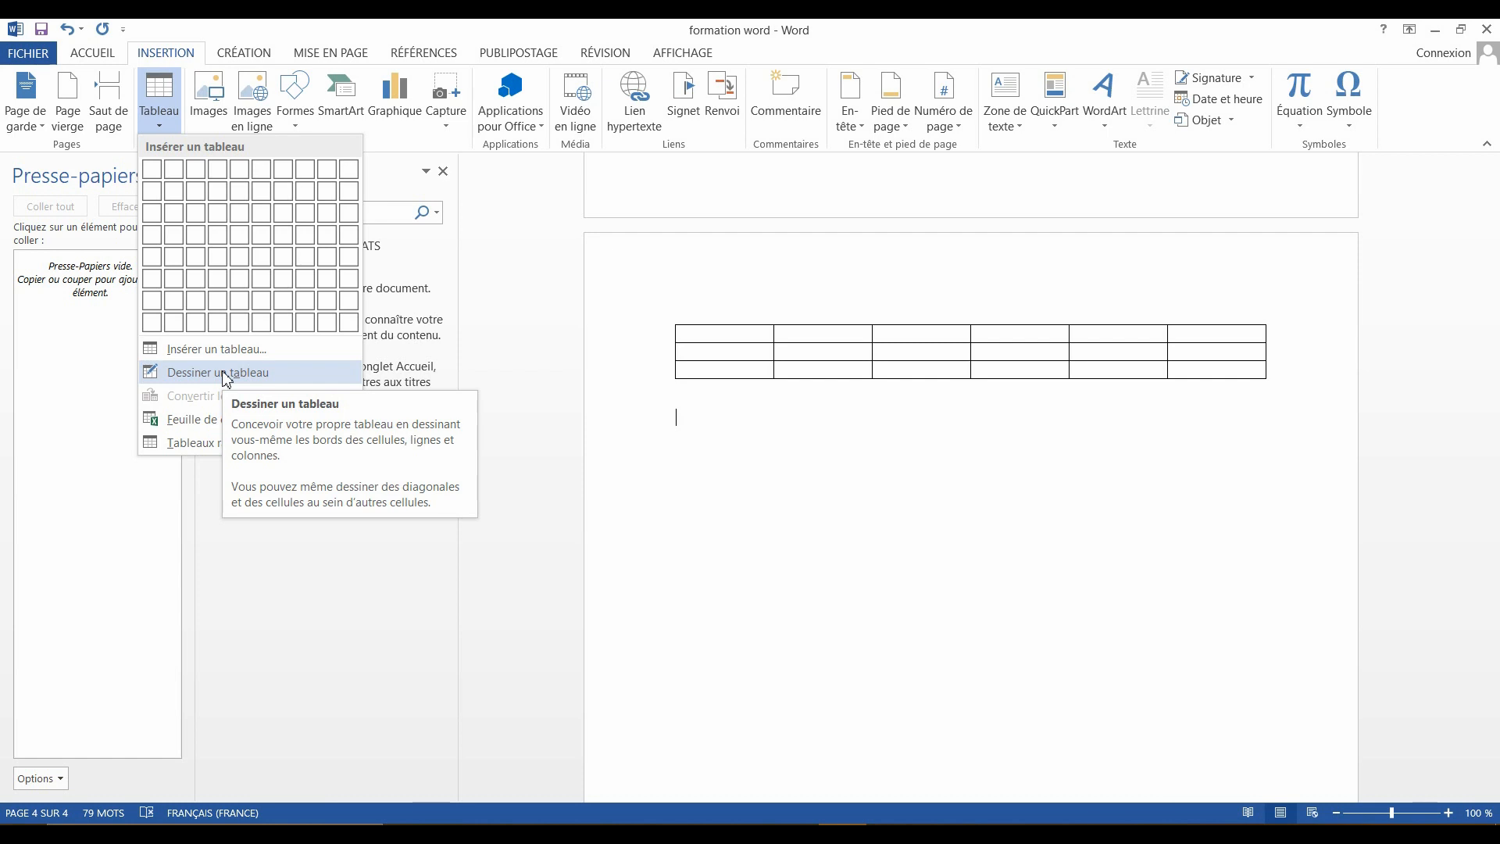
pyautogui.click(226, 374)
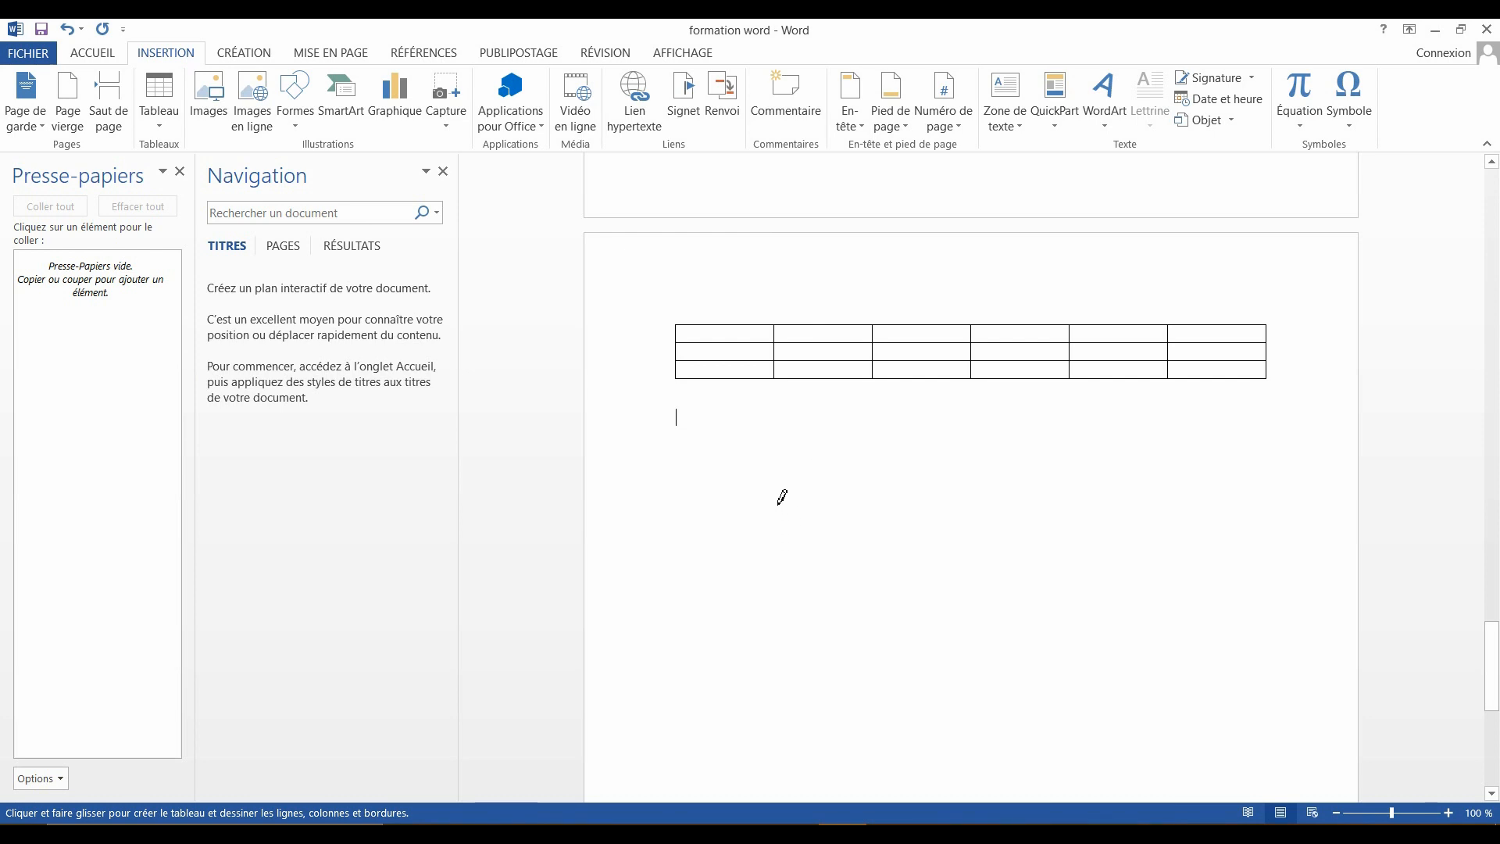
pyautogui.press('Escape')
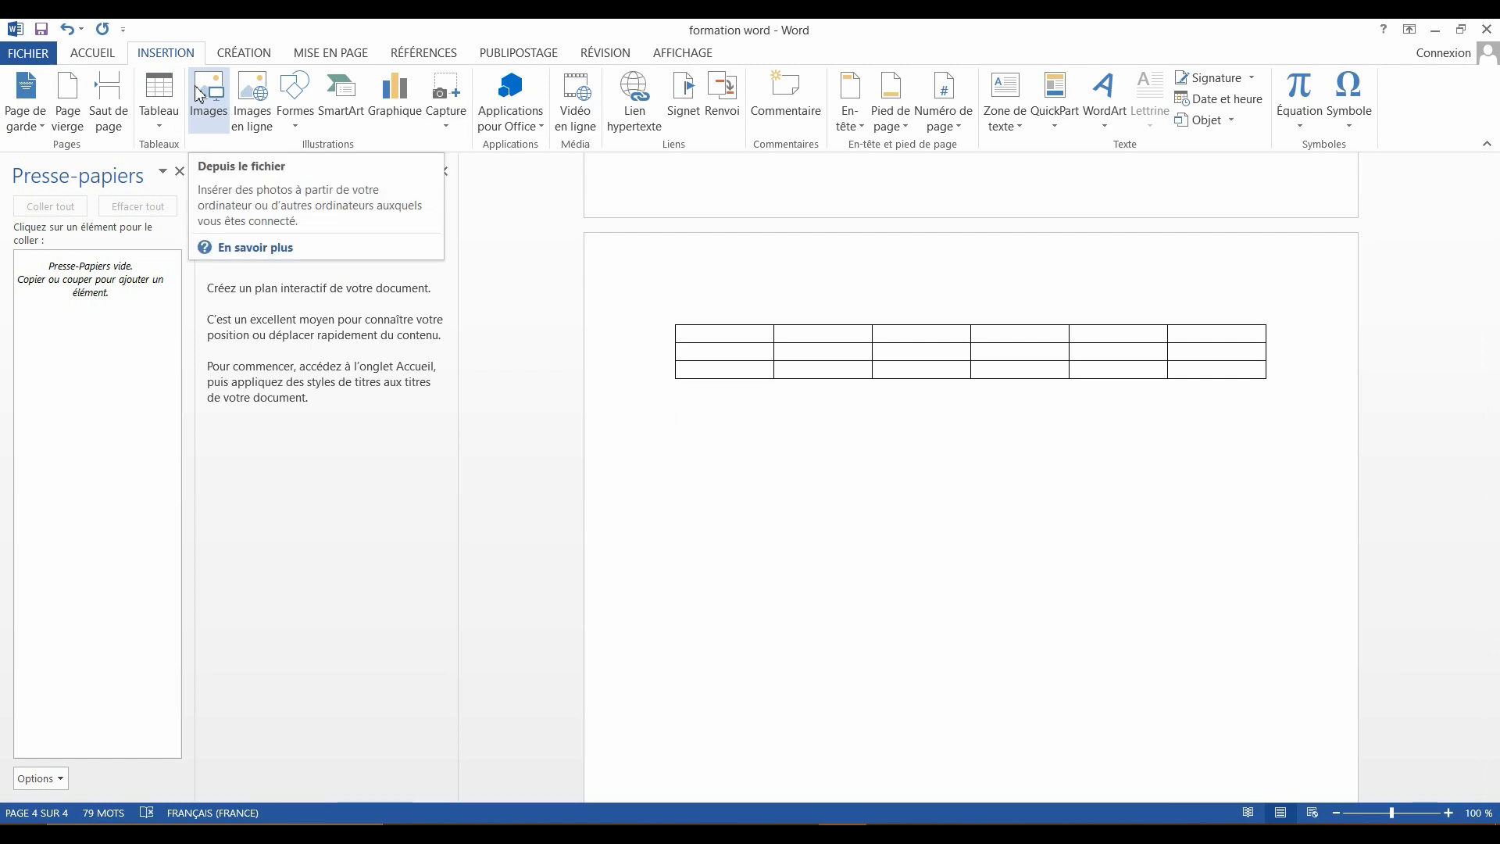
pyautogui.click(164, 129)
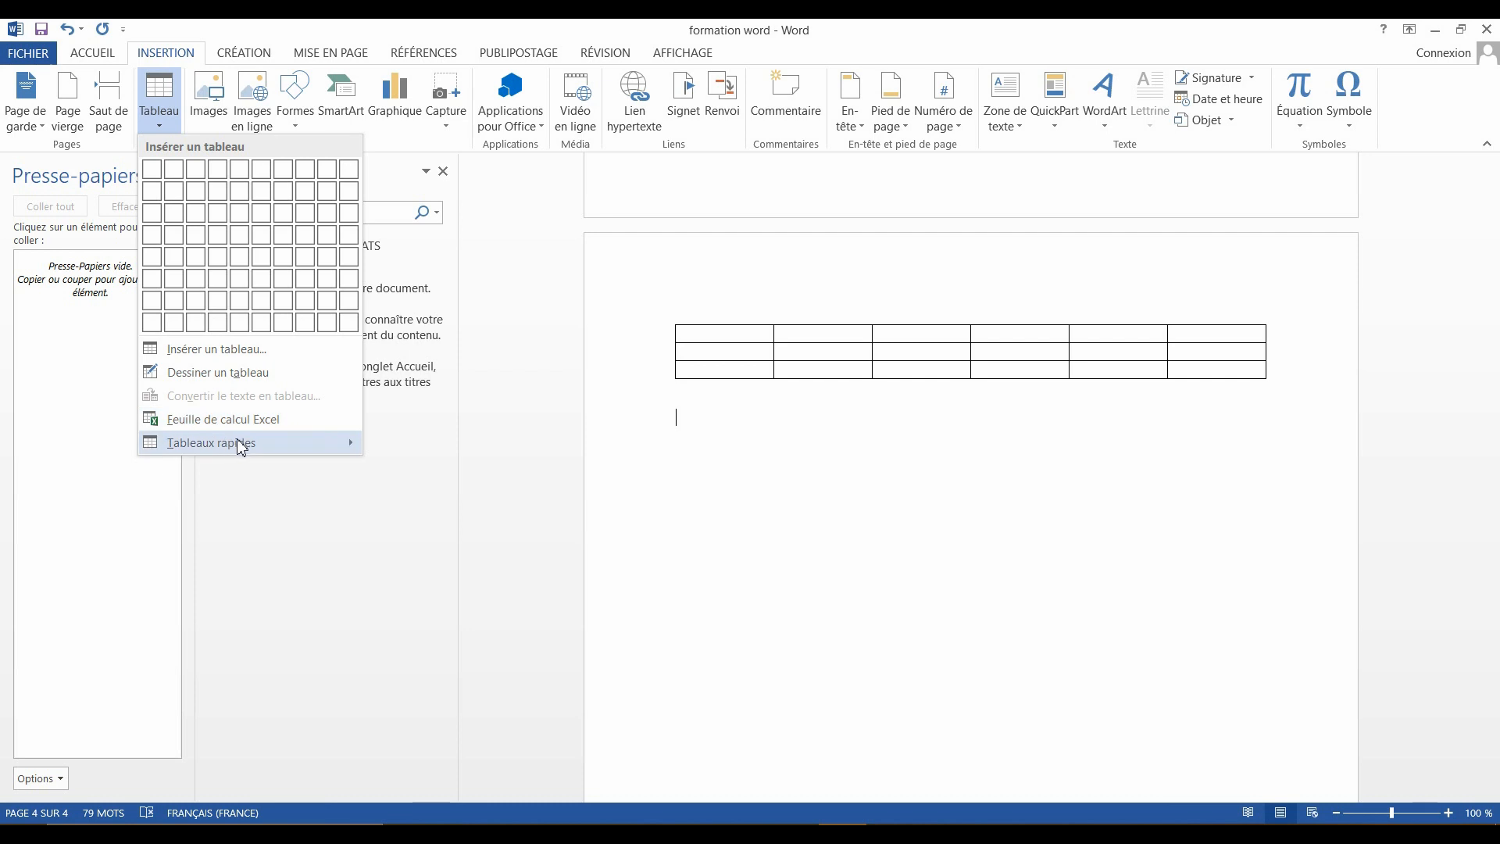
pyautogui.moveTo(239, 444)
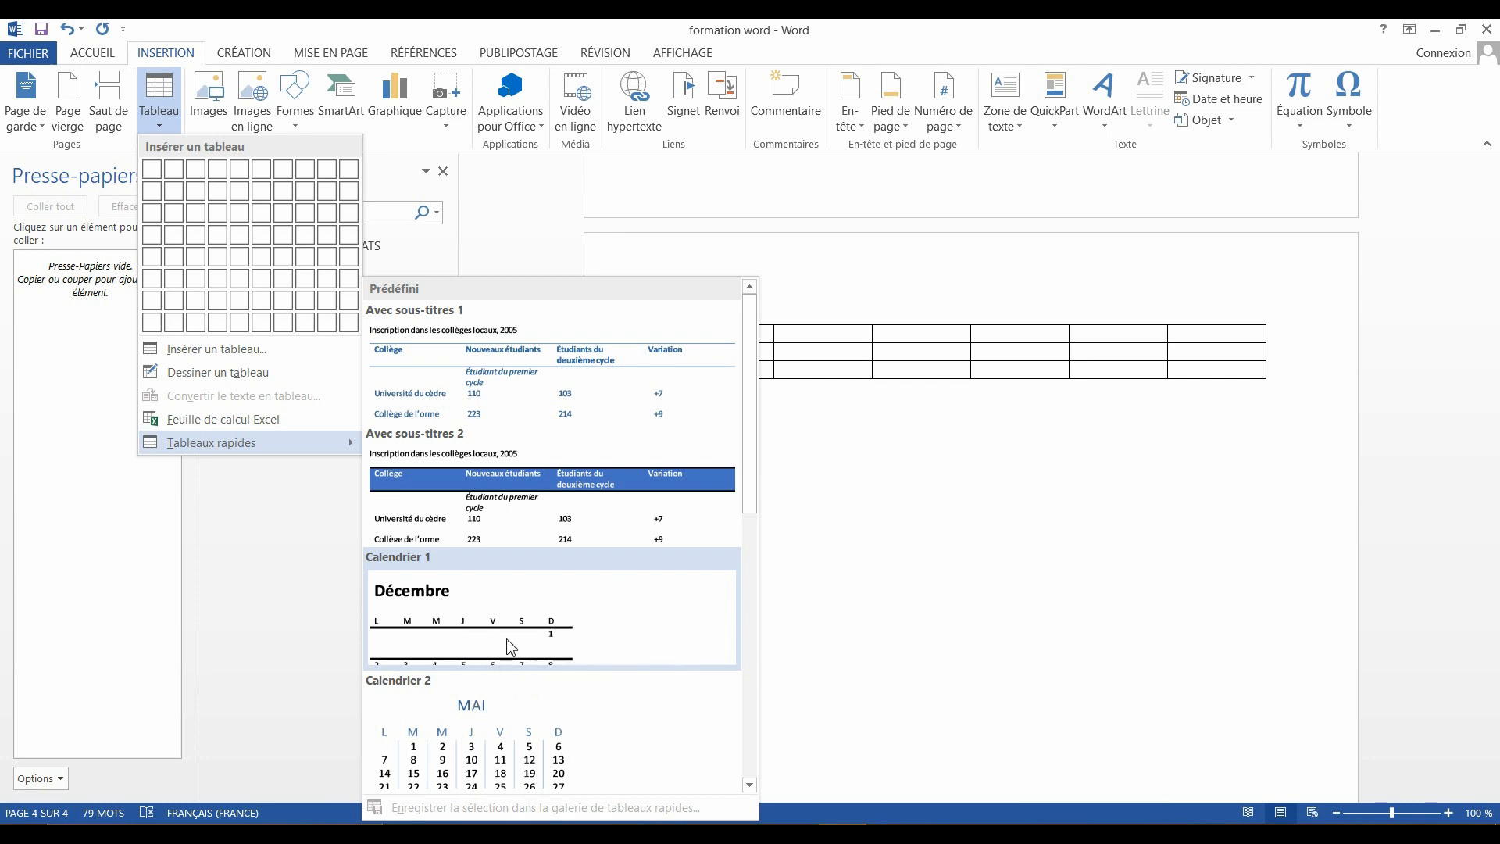
pyautogui.click(895, 438)
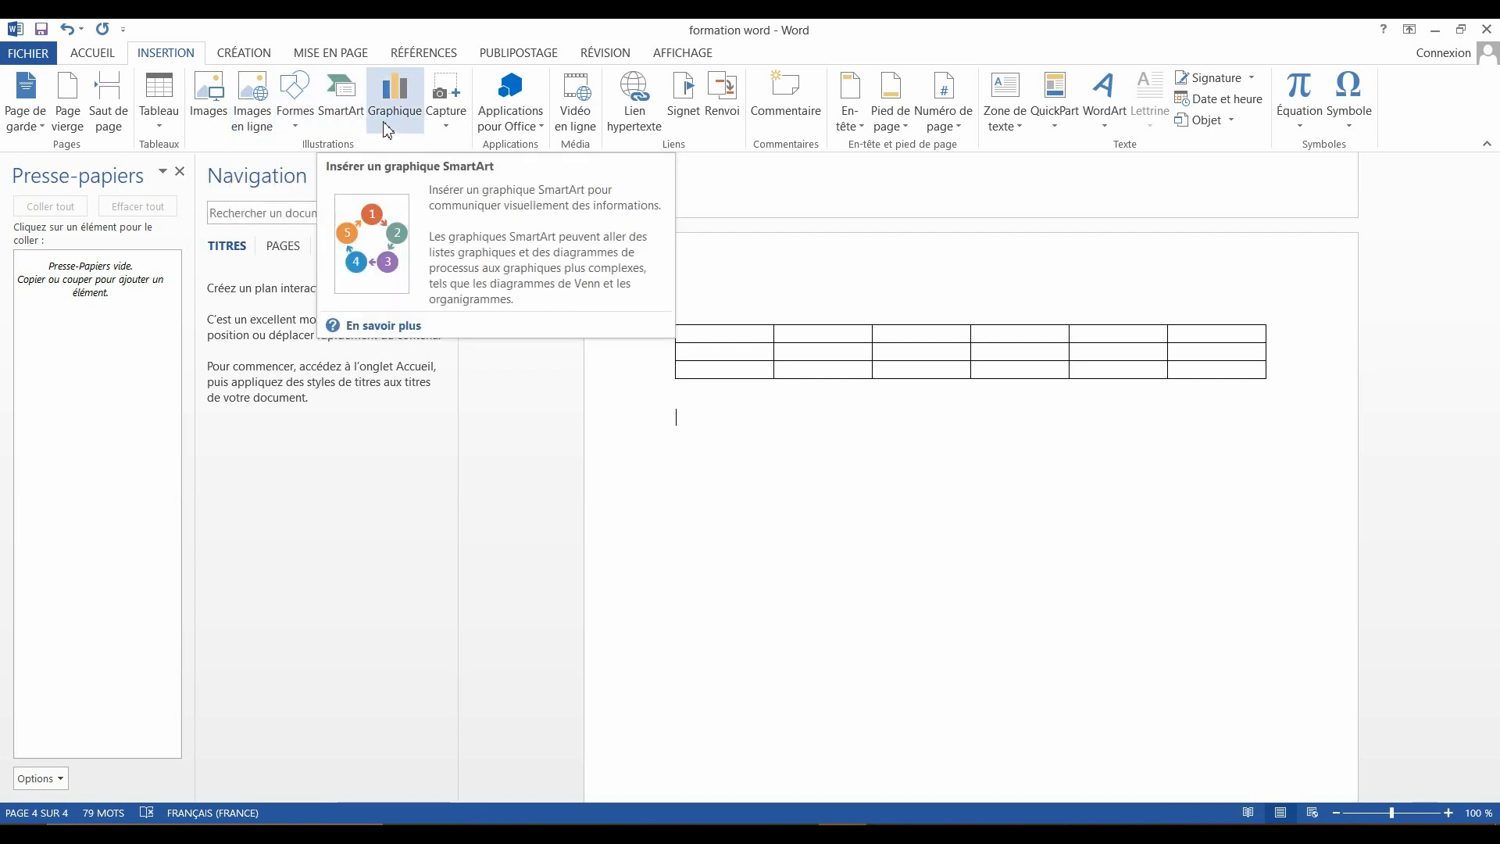
# Step: Insert the picture WIN_20231026_17_25_06_Pro from the Pellicule folder below the table
pyautogui.click(200, 118)
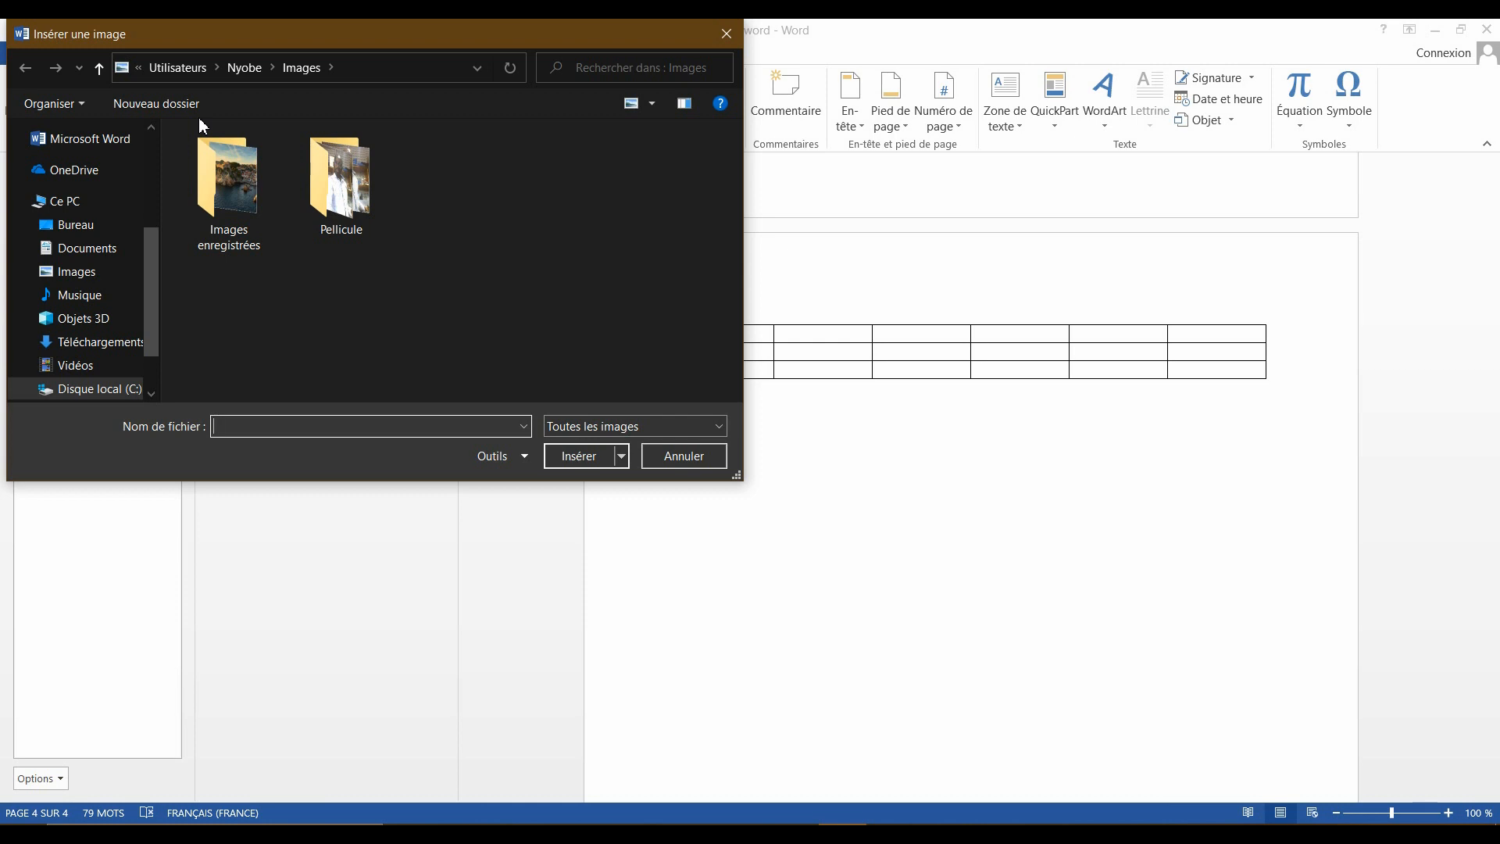
pyautogui.doubleClick(341, 184)
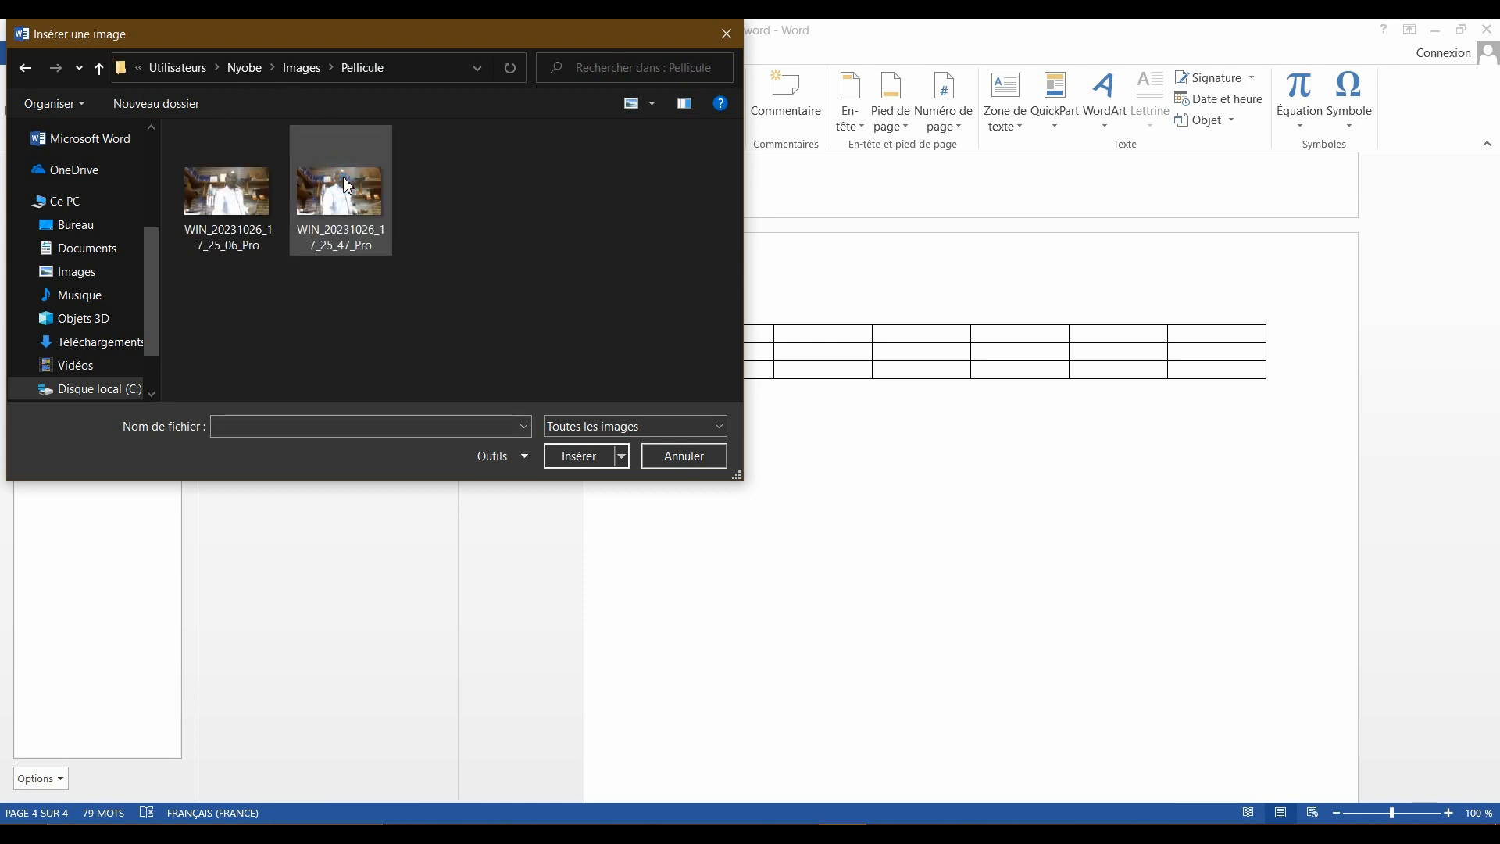
pyautogui.click(227, 192)
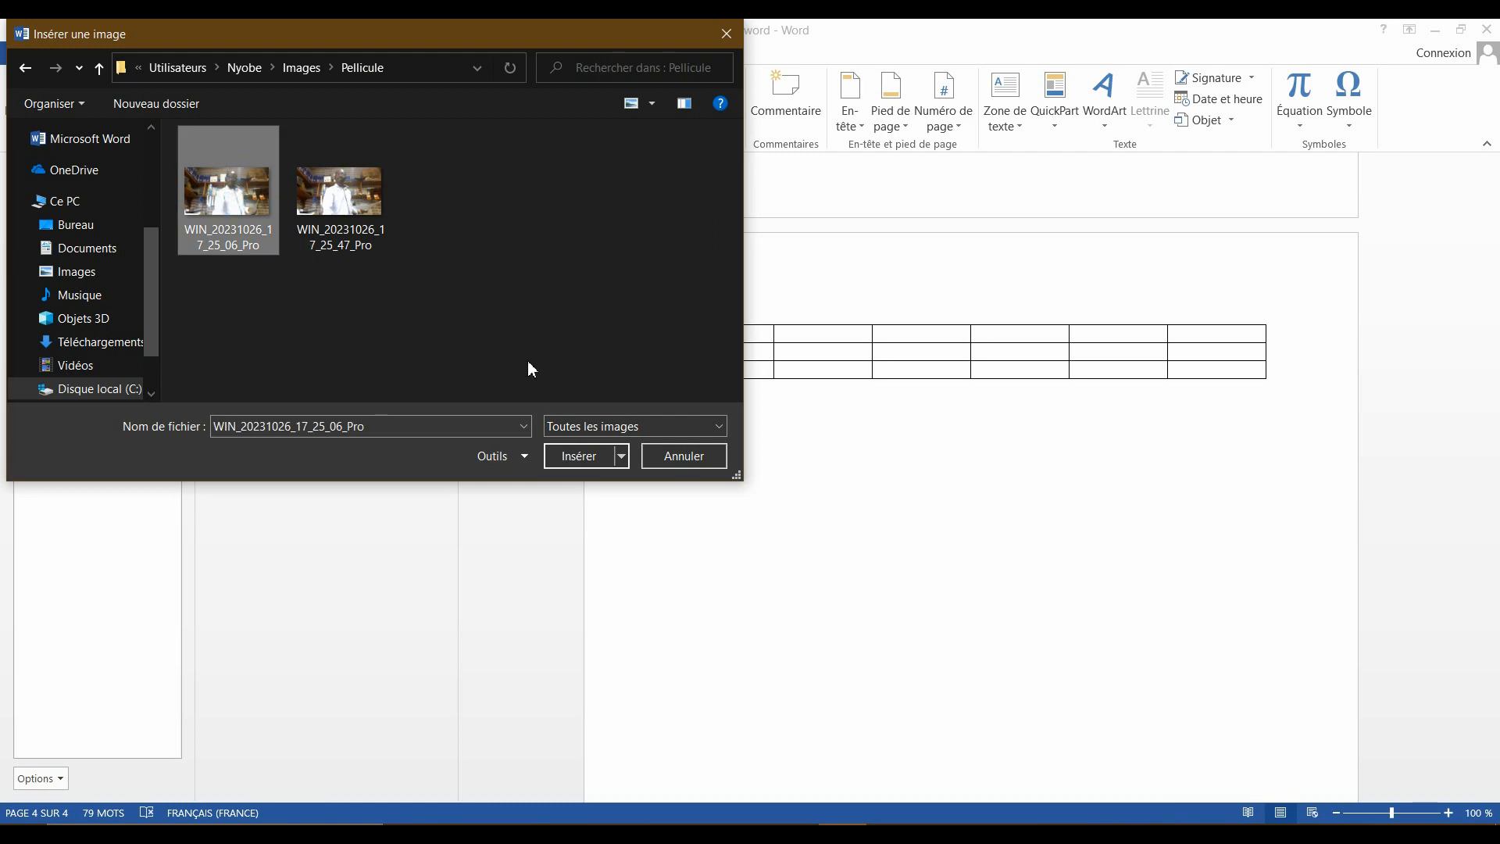
pyautogui.click(578, 456)
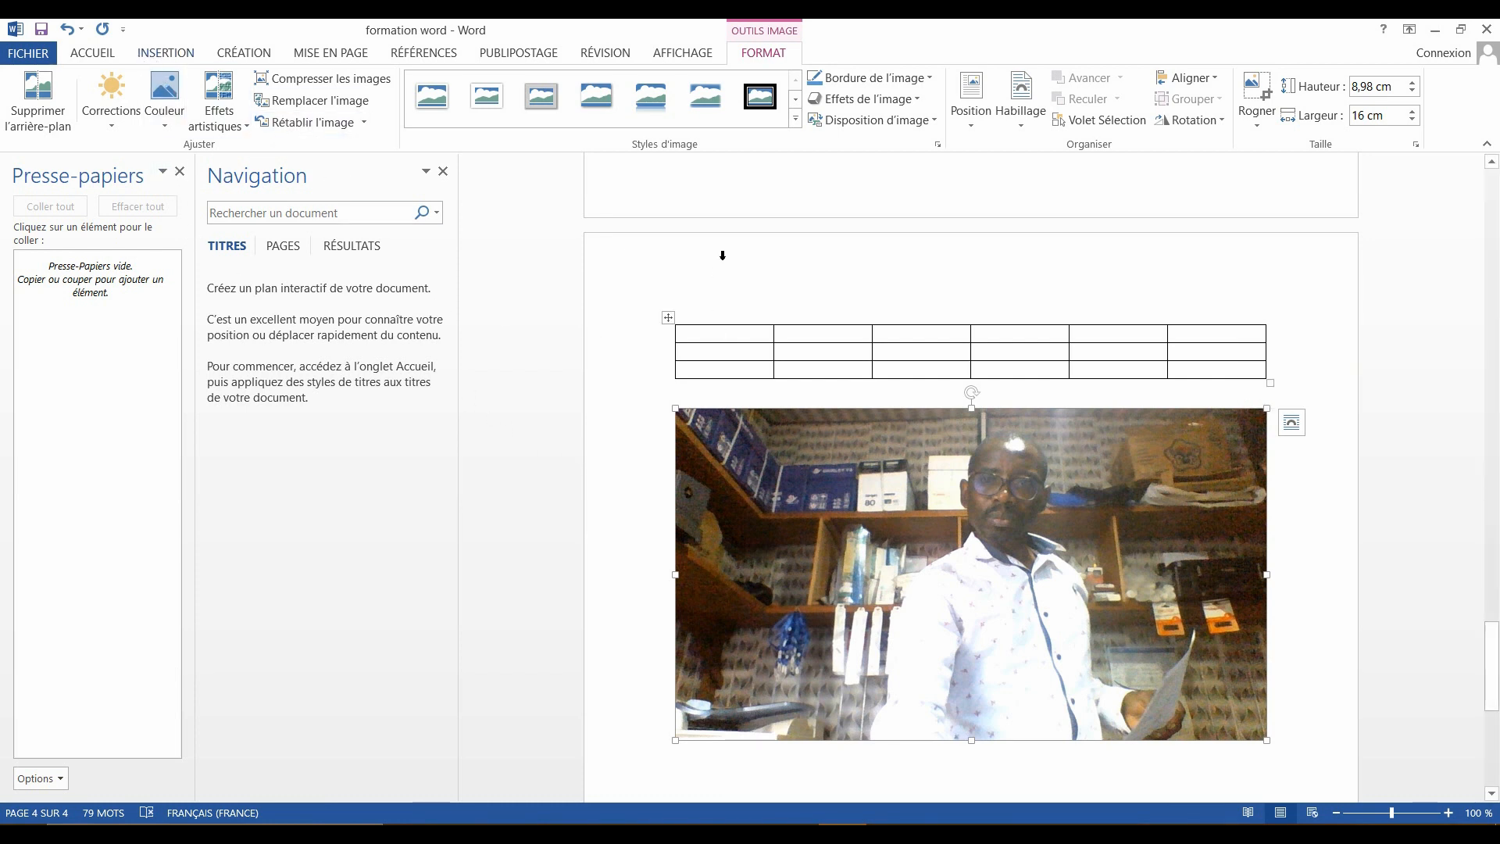
pyautogui.click(719, 320)
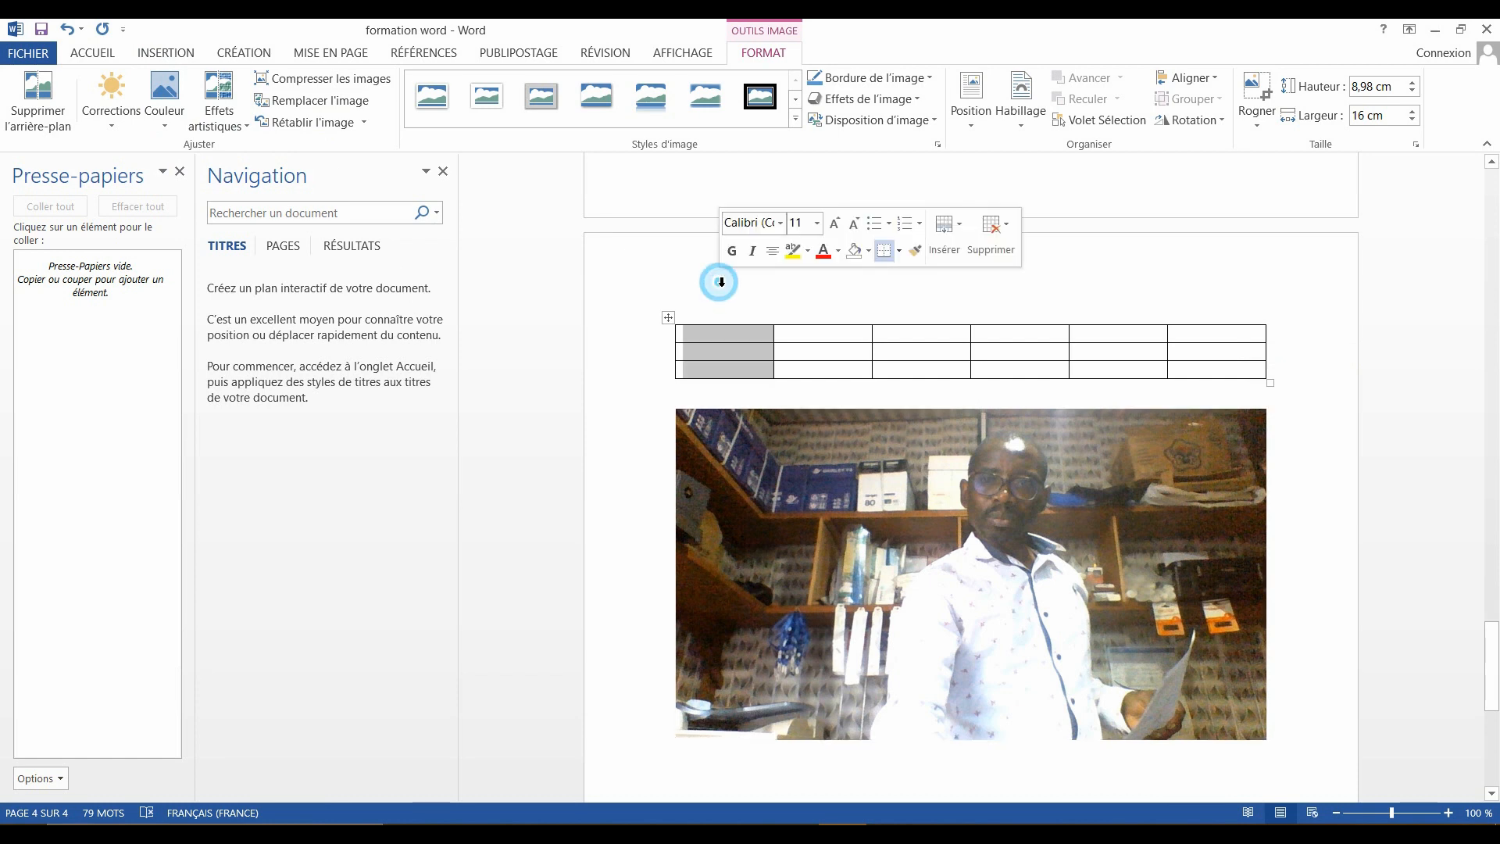
pyautogui.click(708, 393)
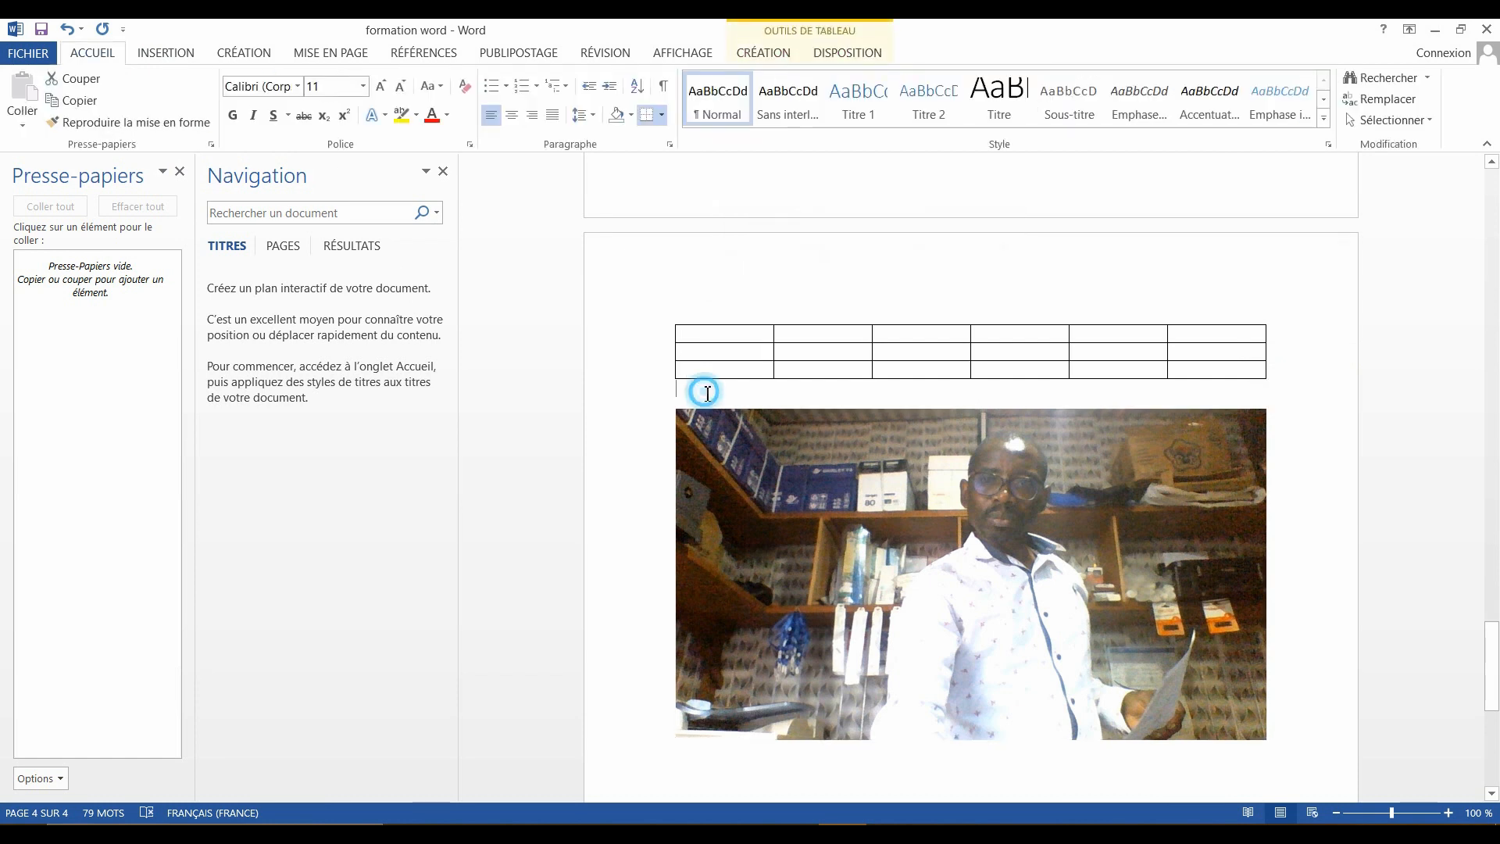
pyautogui.click(162, 54)
pyautogui.click(207, 103)
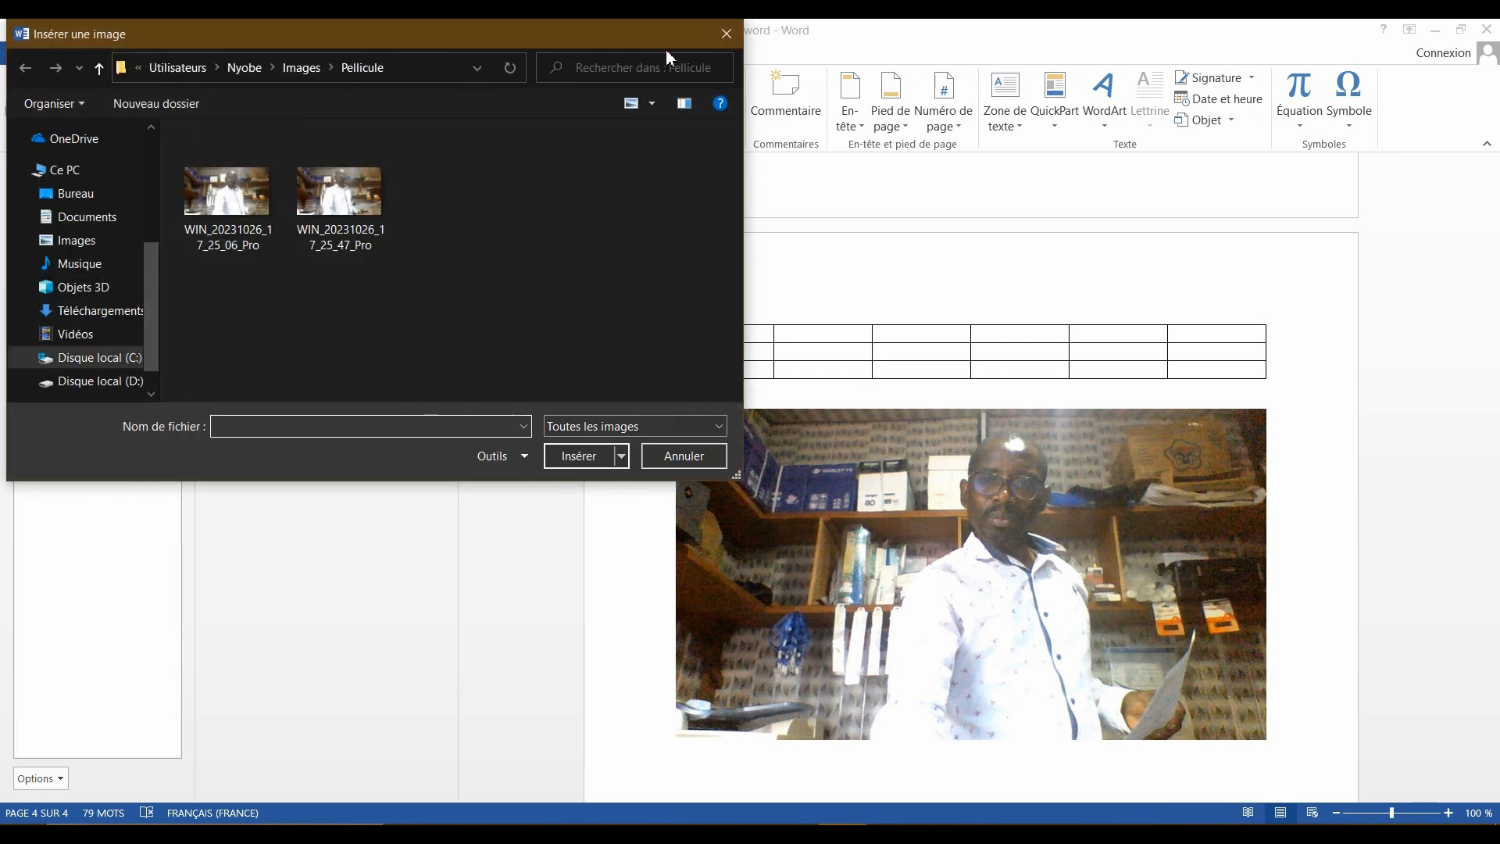
pyautogui.click(726, 33)
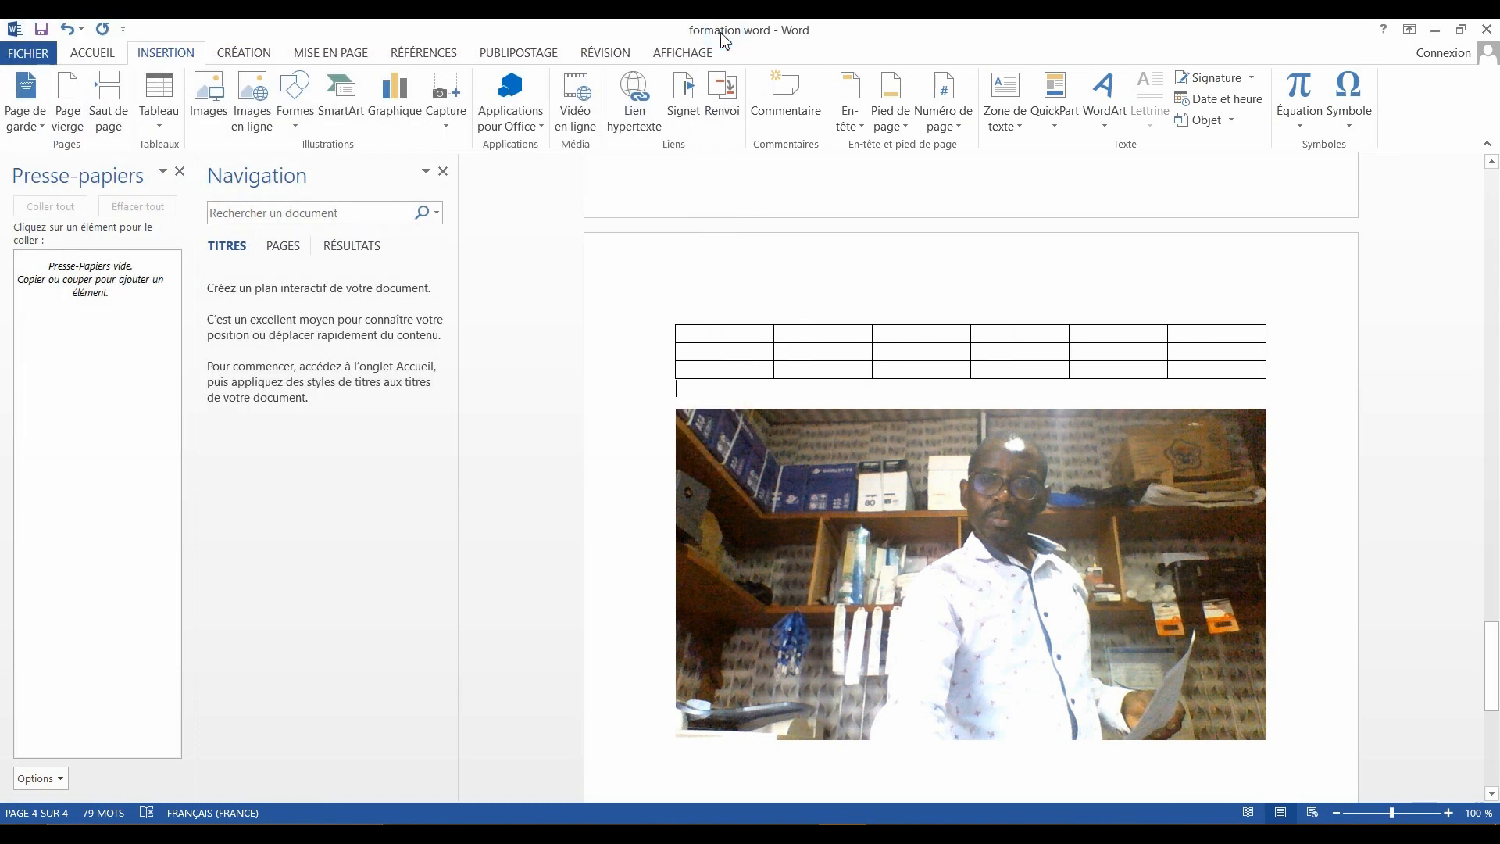
pyautogui.click(260, 85)
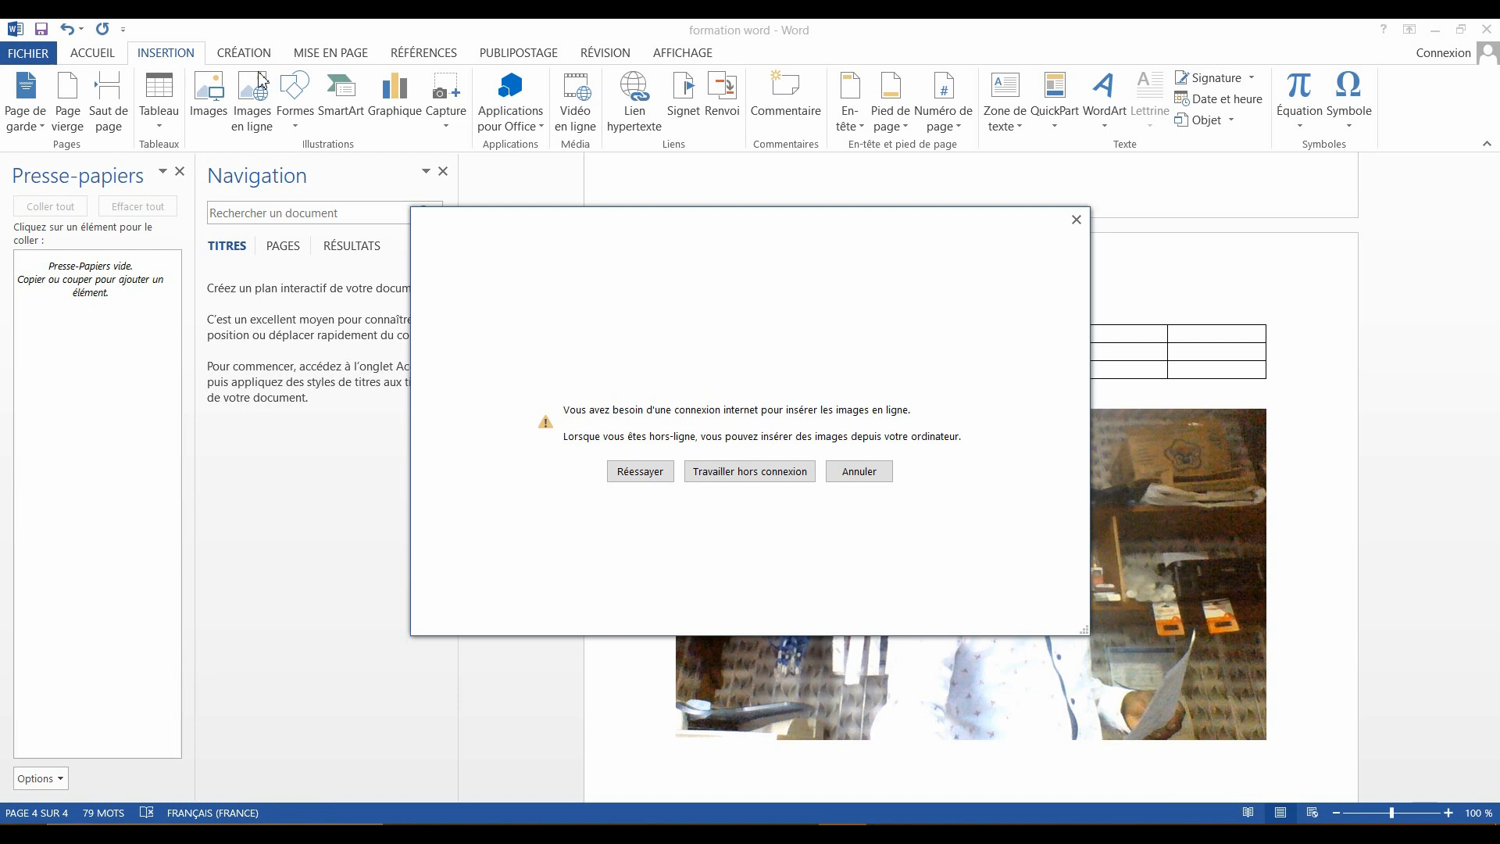
pyautogui.click(1076, 222)
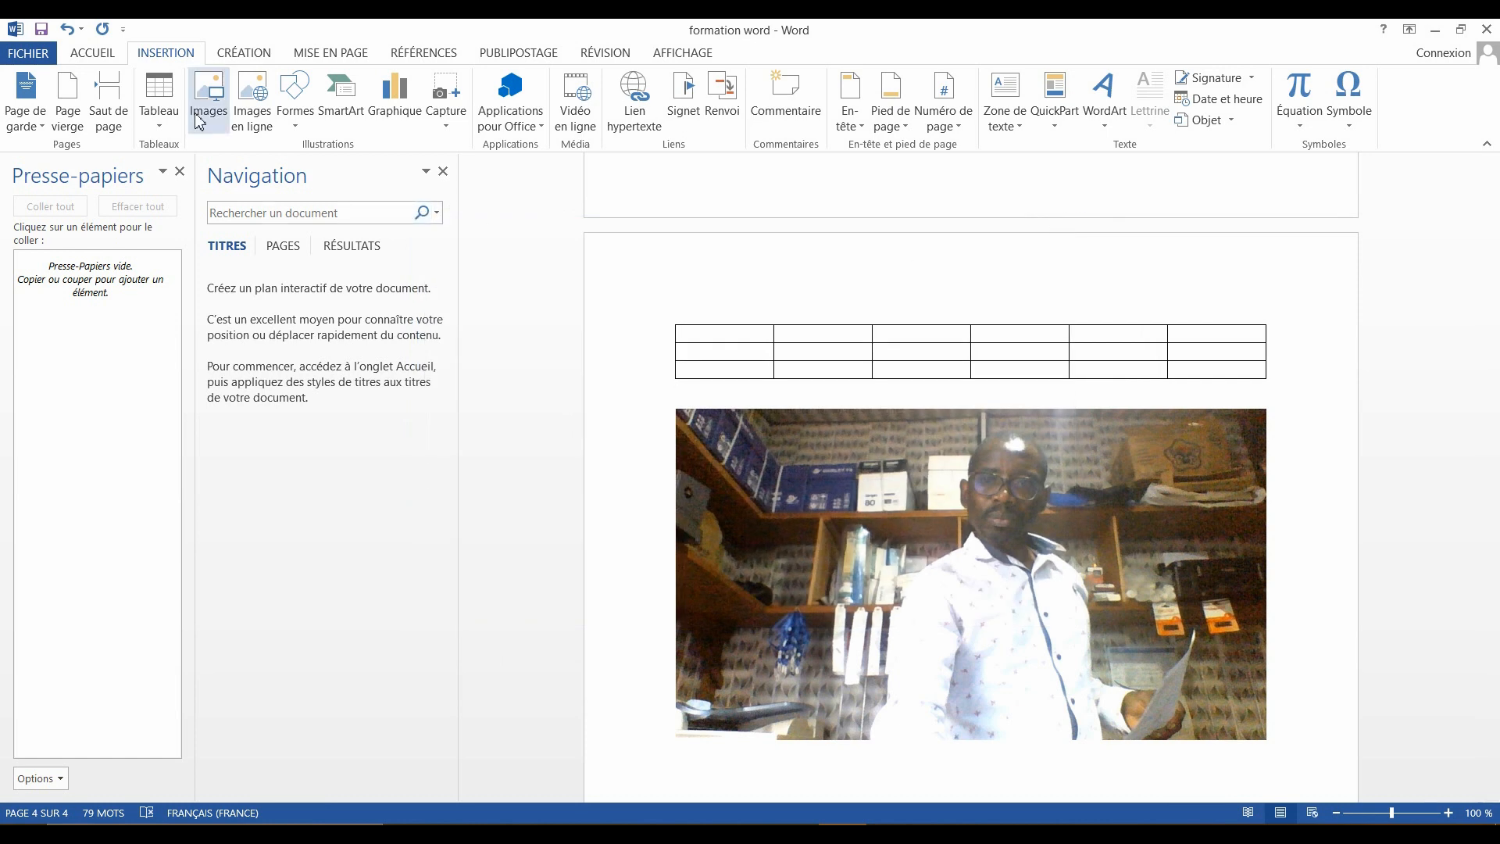
# Step: Draw a rectangle about 3.3 cm high and 13 cm wide below the picture and give it the white shape style with a black outline
pyautogui.click(294, 128)
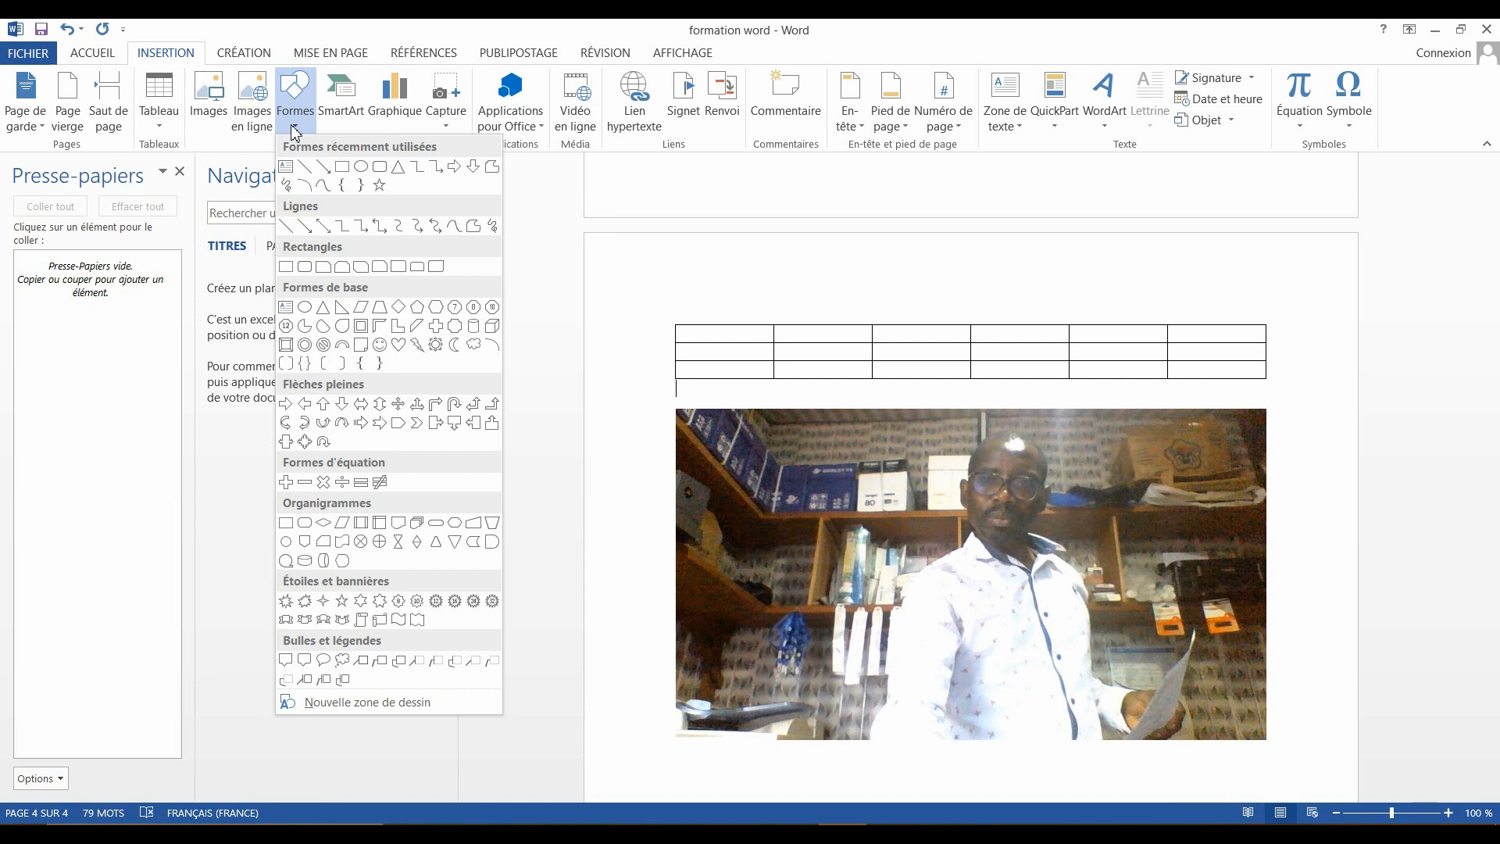
pyautogui.click(343, 168)
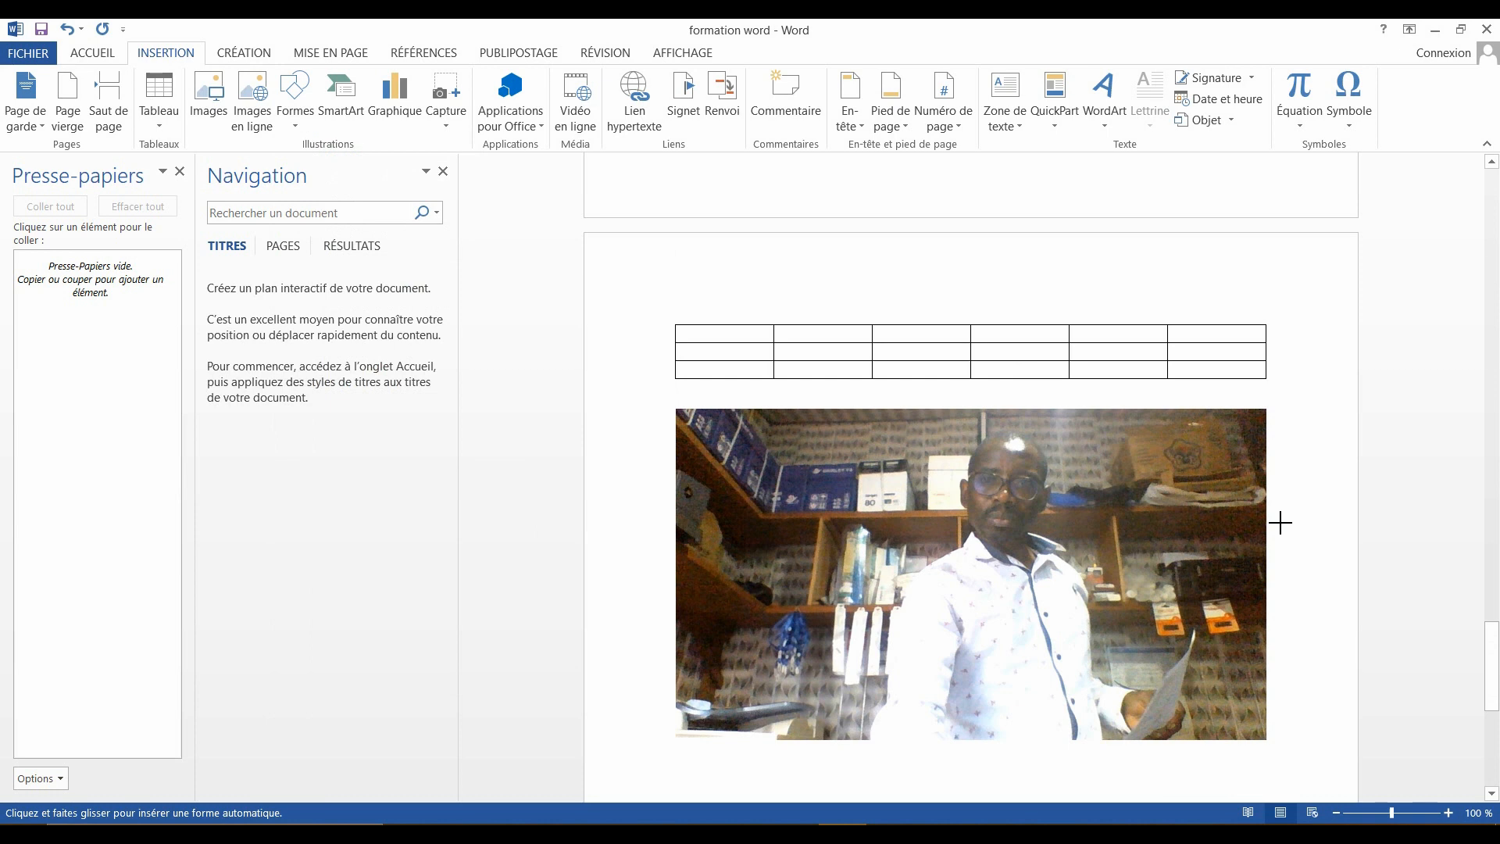
pyautogui.moveTo(1497, 623); pyautogui.dragTo(1496, 666)
pyautogui.moveTo(739, 581); pyautogui.dragTo(1220, 706)
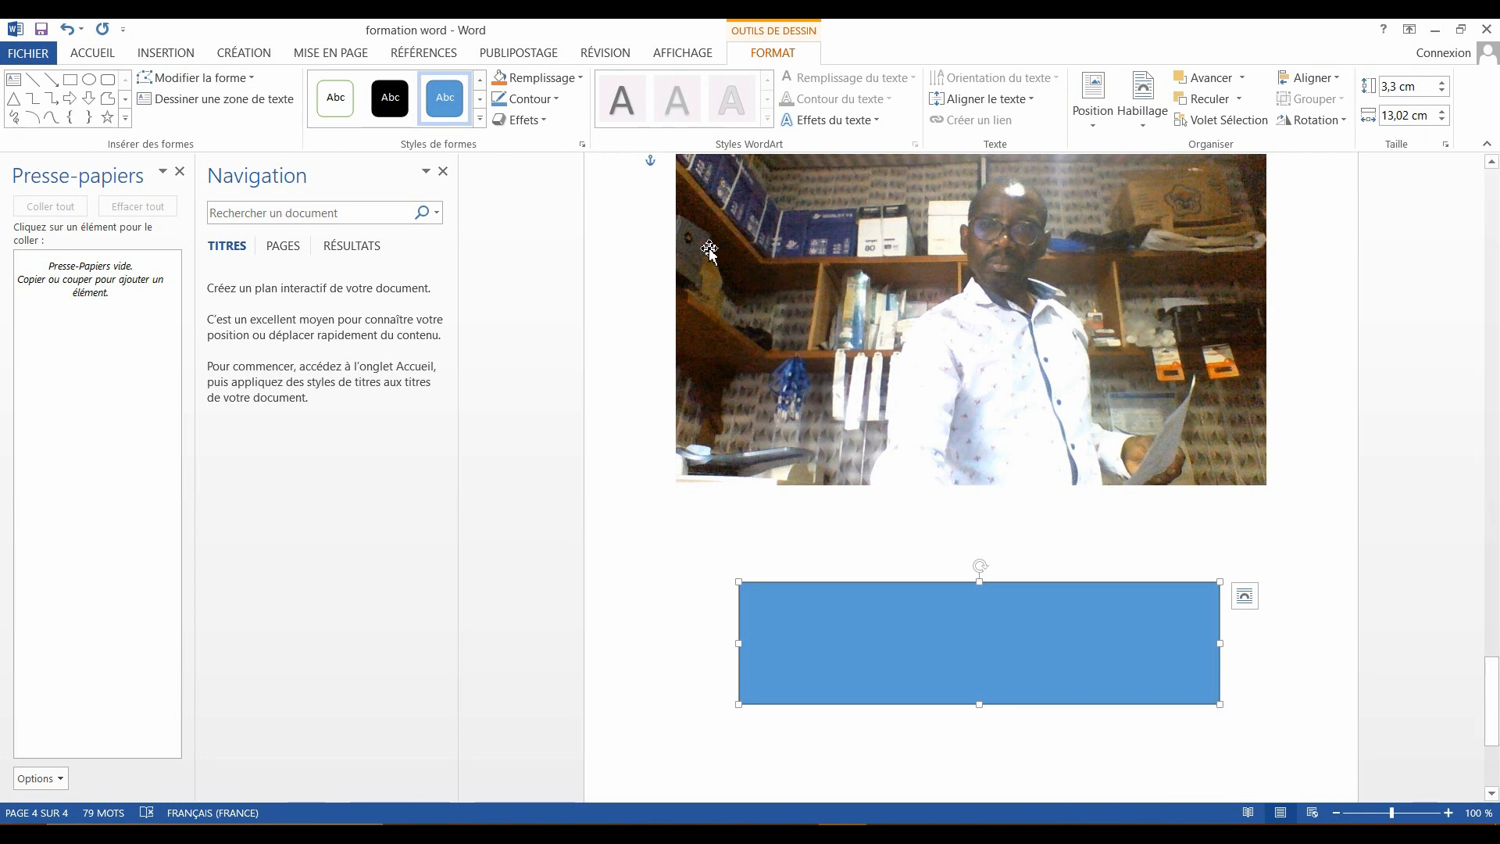
pyautogui.click(482, 119)
pyautogui.click(337, 100)
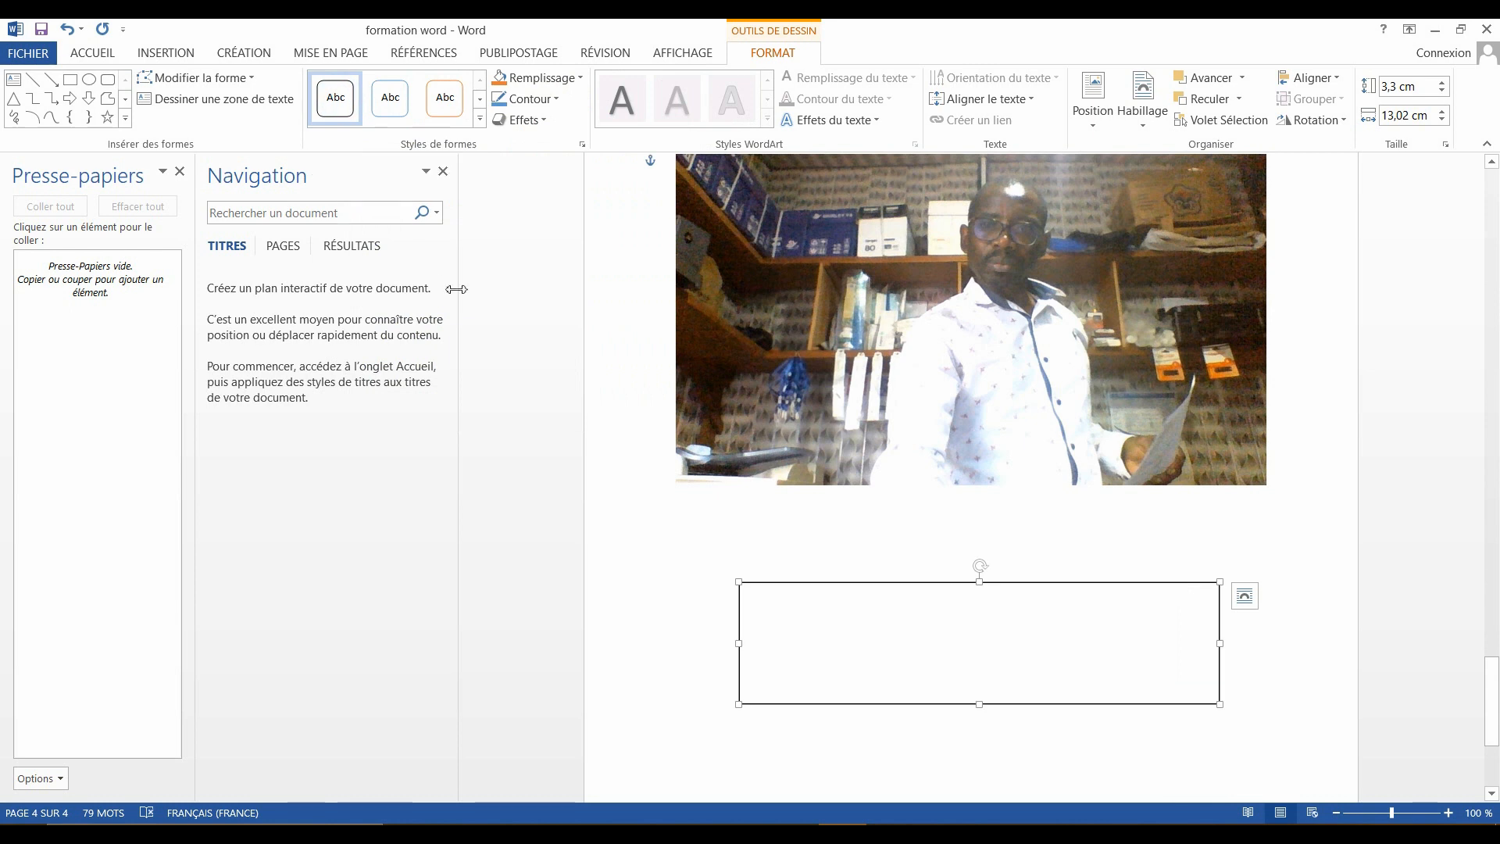
# Step: Draw an arrow about 3.13 cm wide and 0.47 cm high between the picture and the rectangle
pyautogui.click(845, 767)
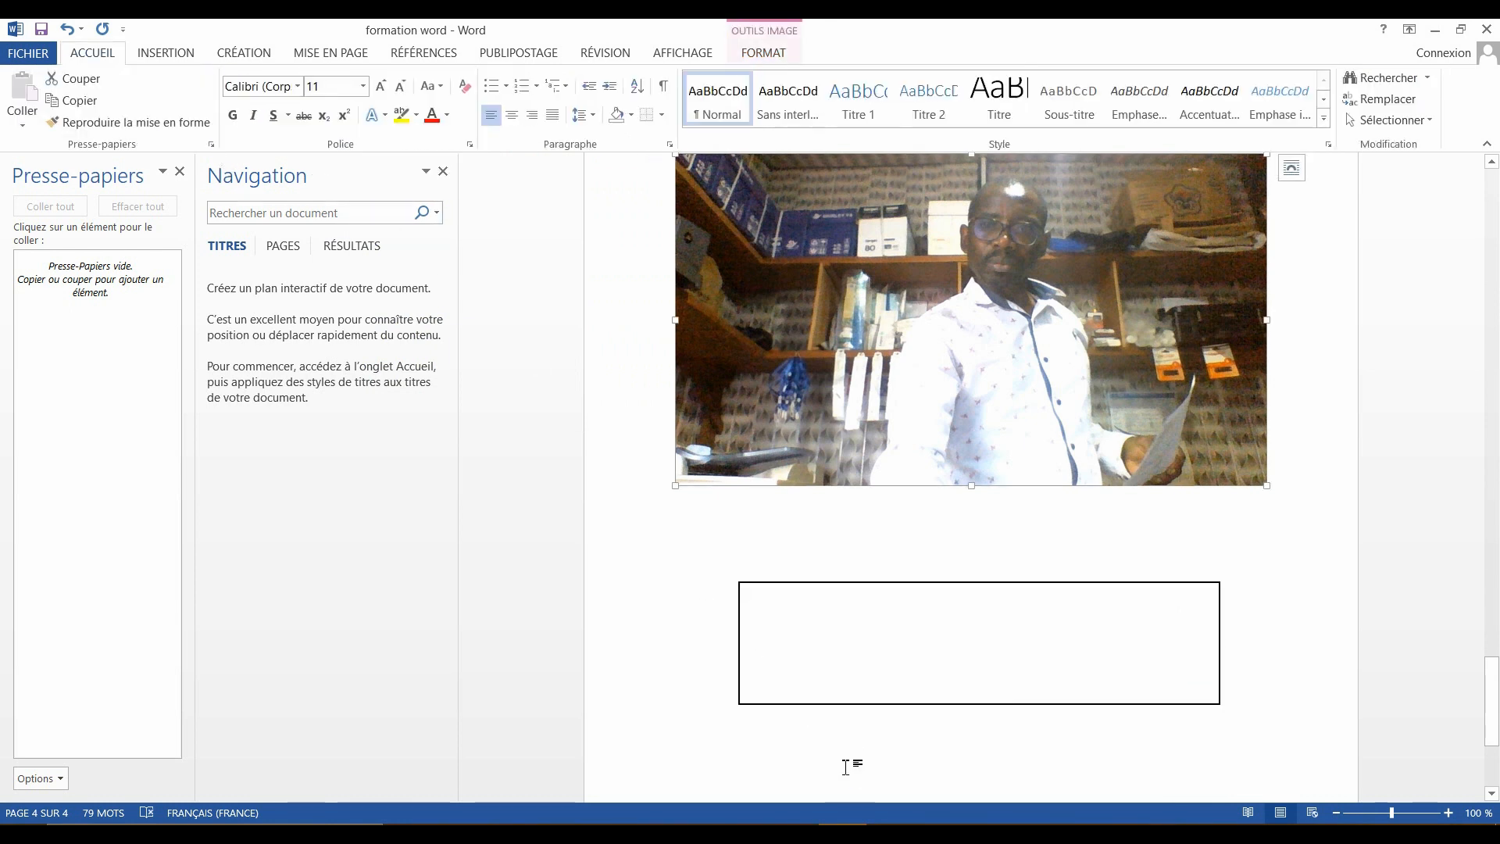
pyautogui.click(162, 55)
pyautogui.click(293, 117)
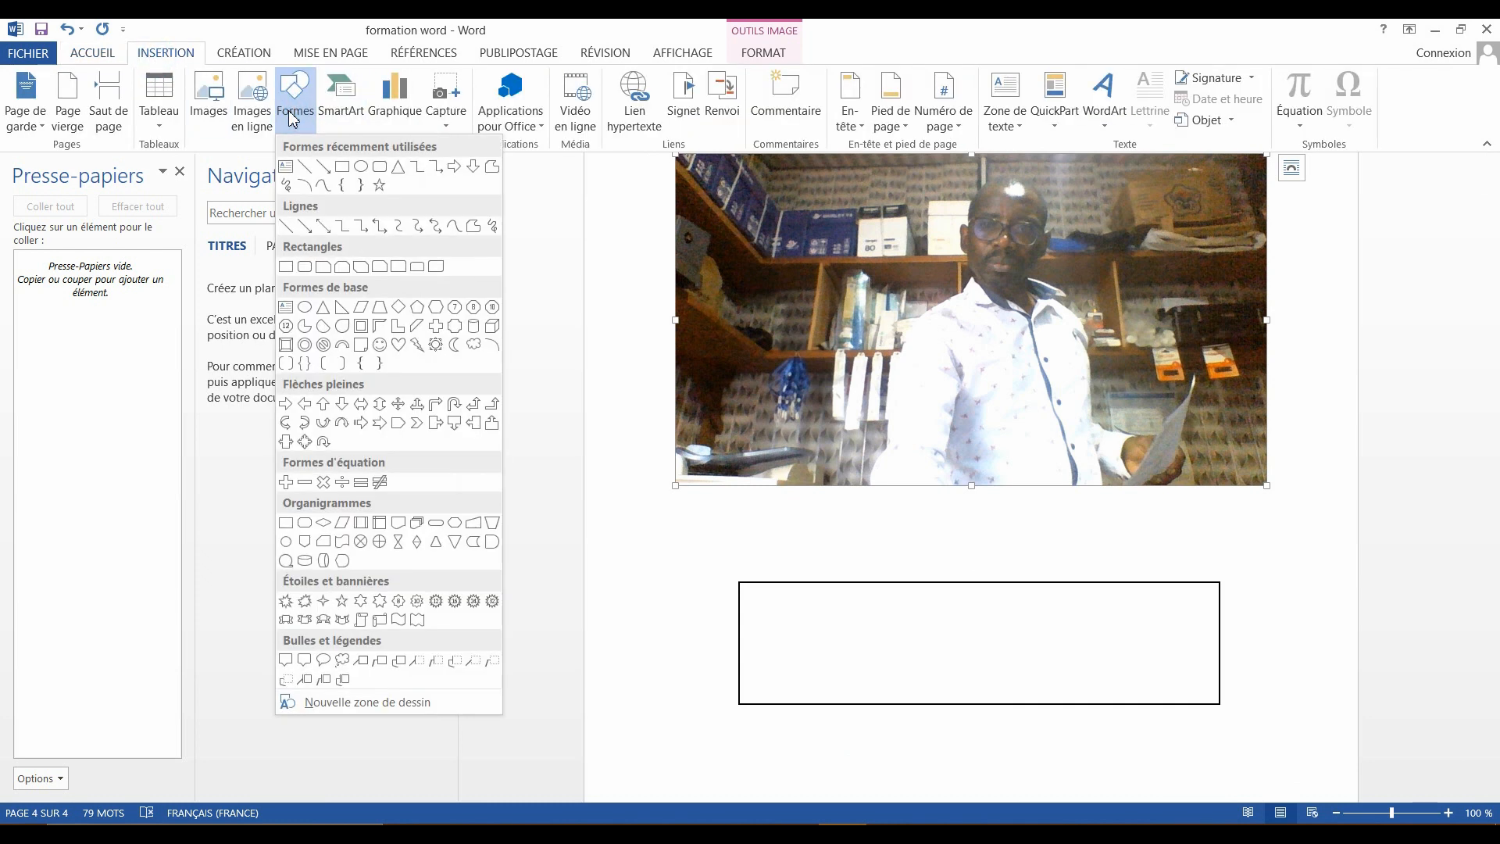
pyautogui.click(322, 166)
pyautogui.moveTo(740, 528); pyautogui.dragTo(855, 542)
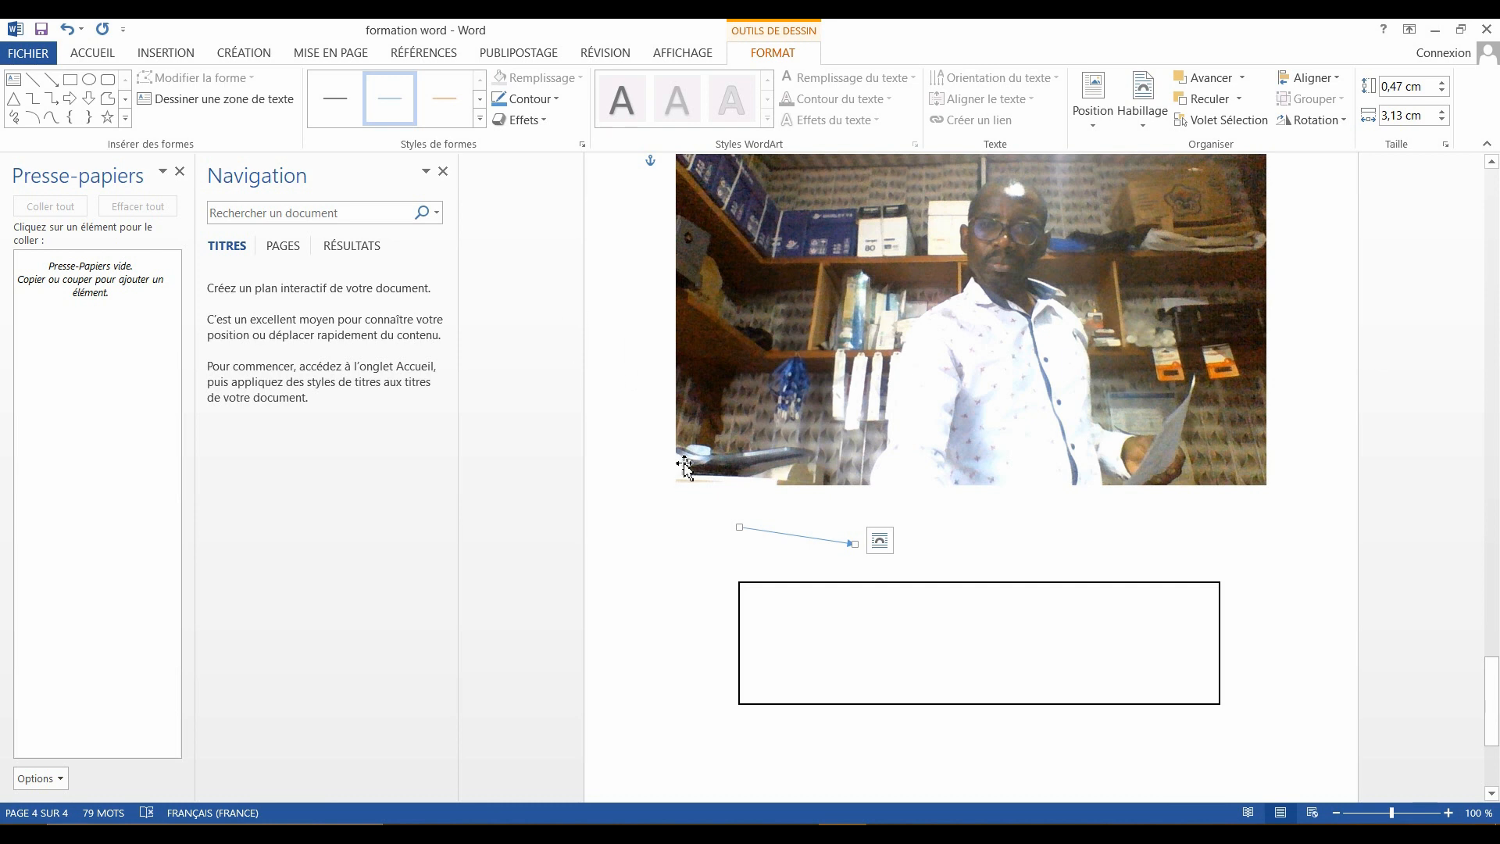
pyautogui.click(760, 520)
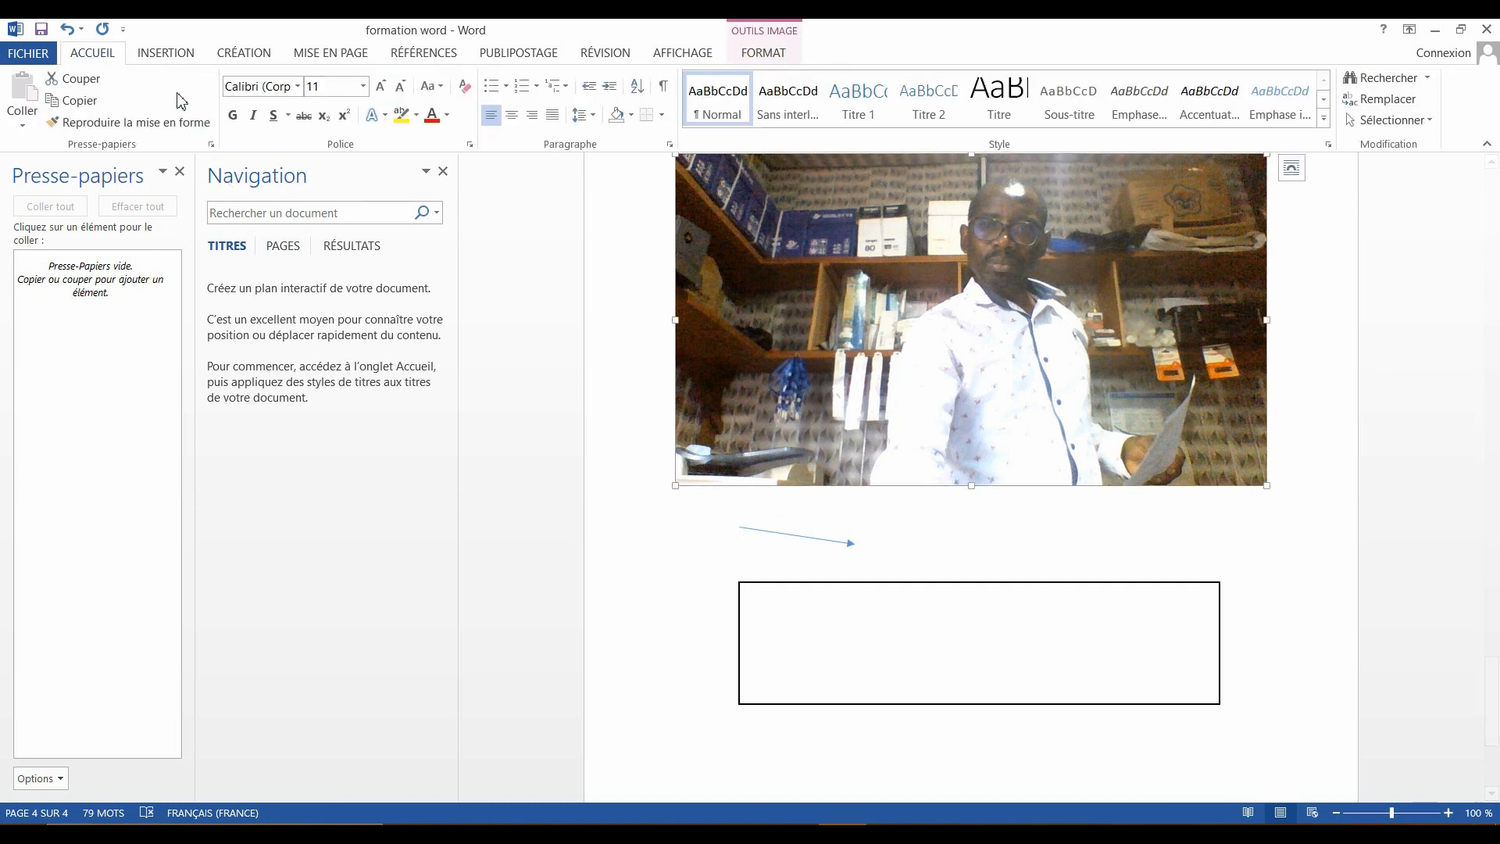
# Step: Browse the SmartArt categories from Liste to Relation, insert the Liste de blocs simple graphic and close its text pane
pyautogui.click(166, 57)
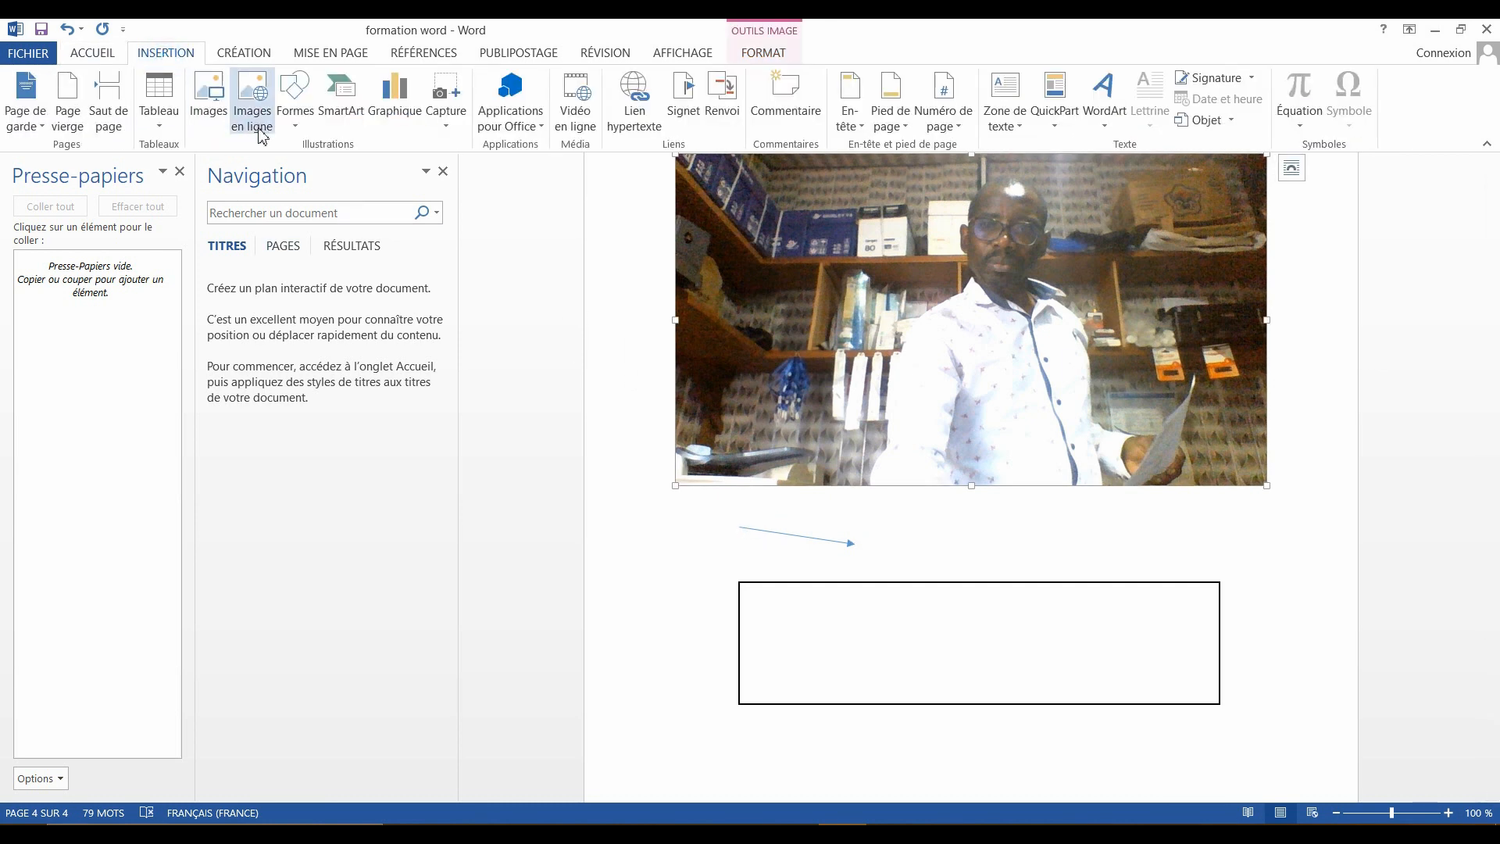
pyautogui.click(349, 129)
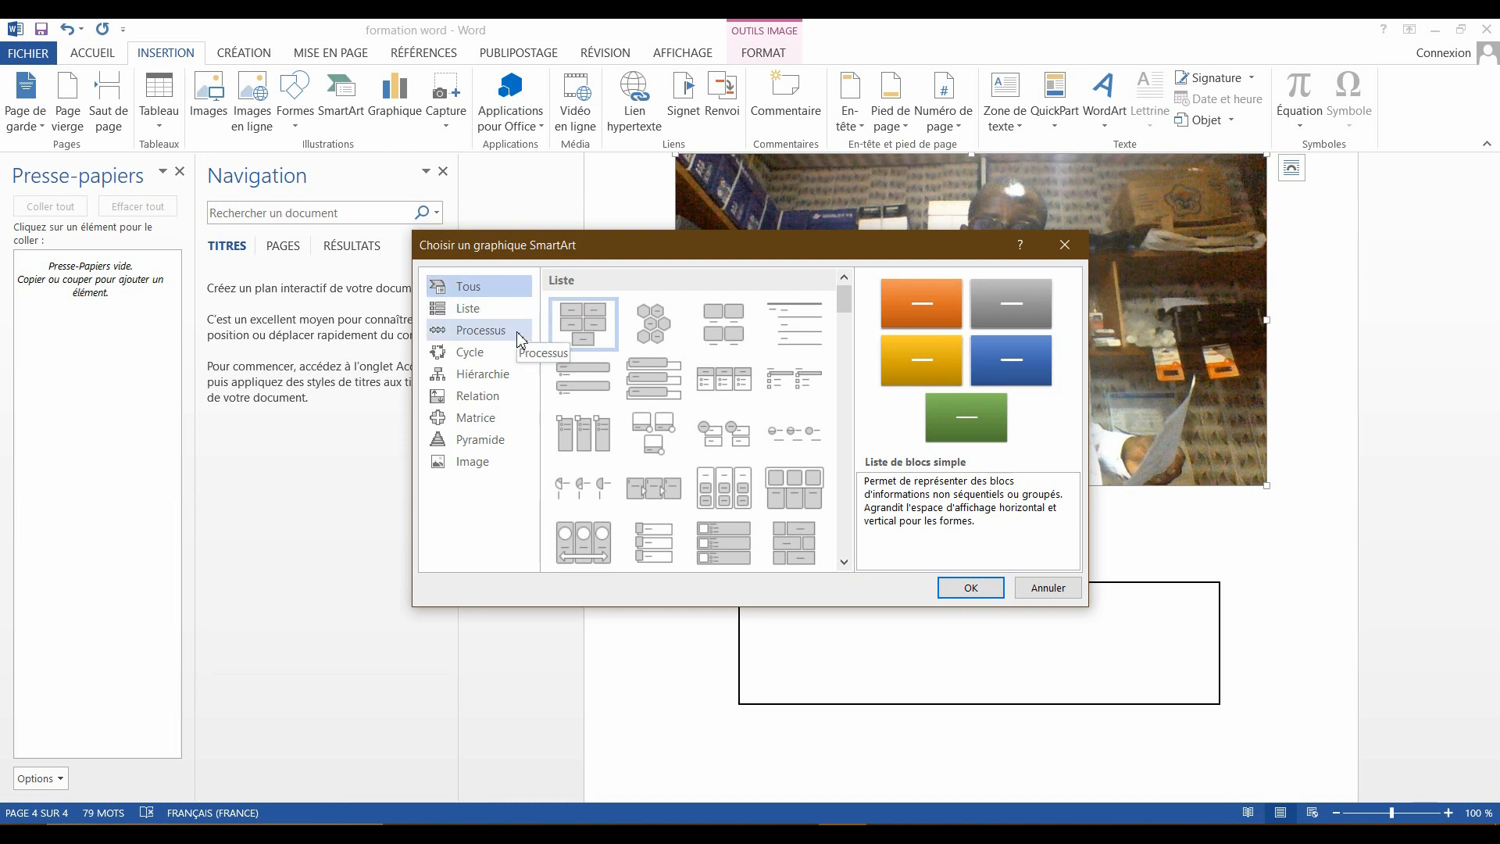
pyautogui.click(510, 309)
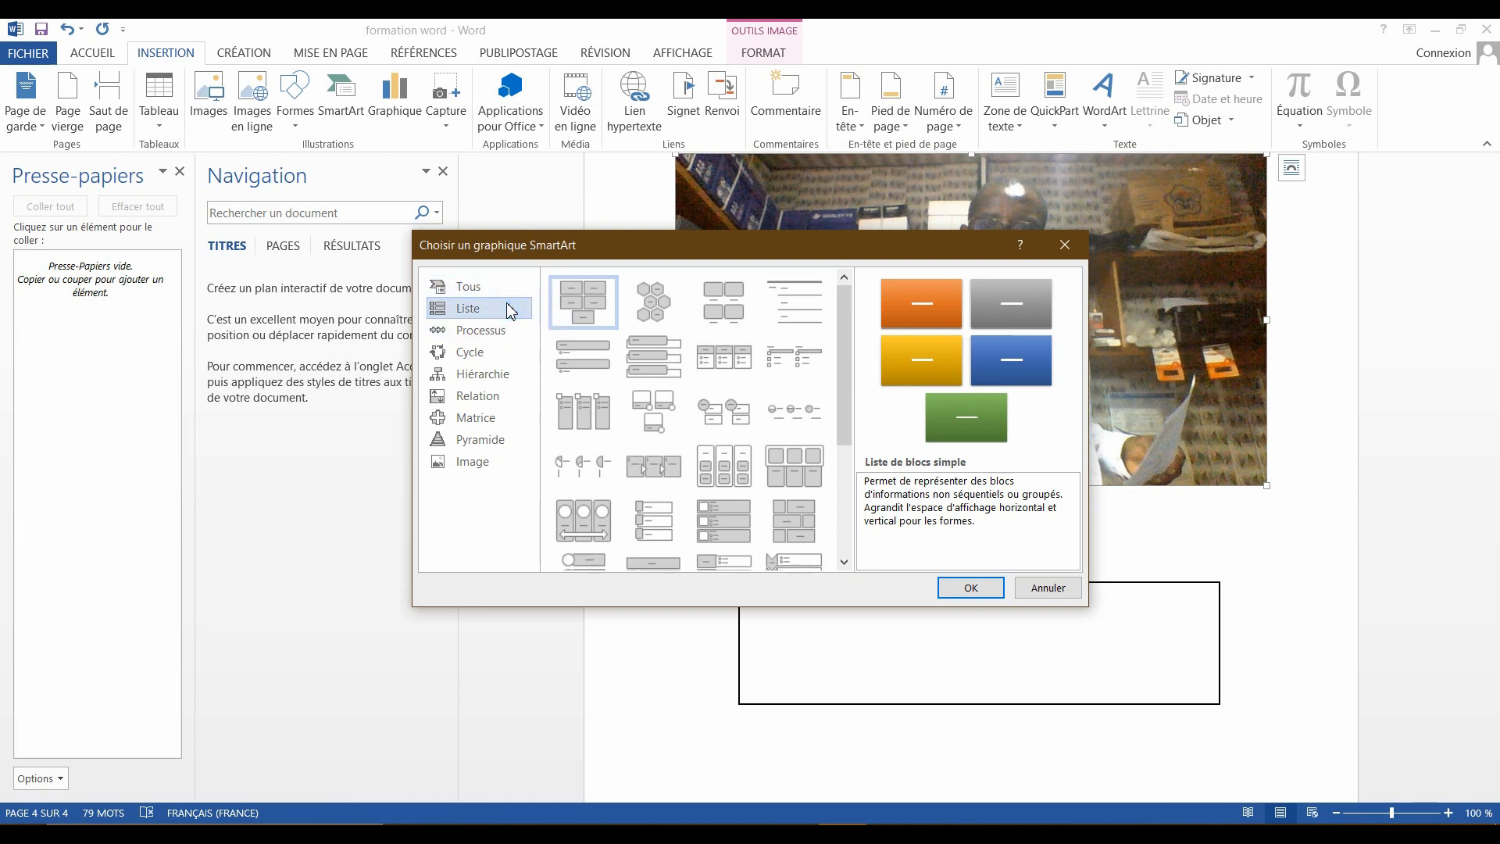
pyautogui.click(501, 336)
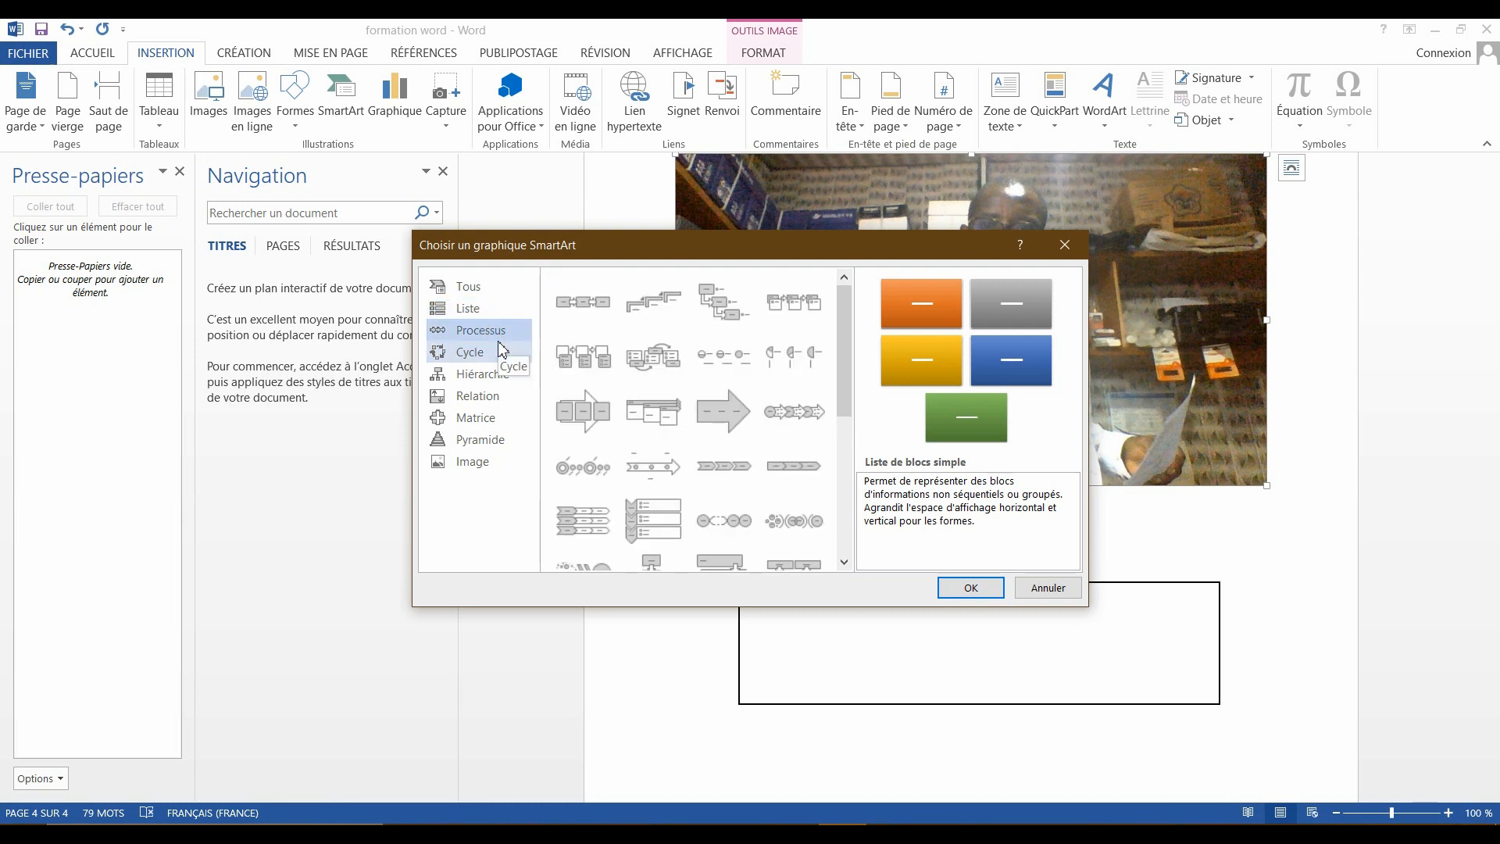
pyautogui.click(502, 350)
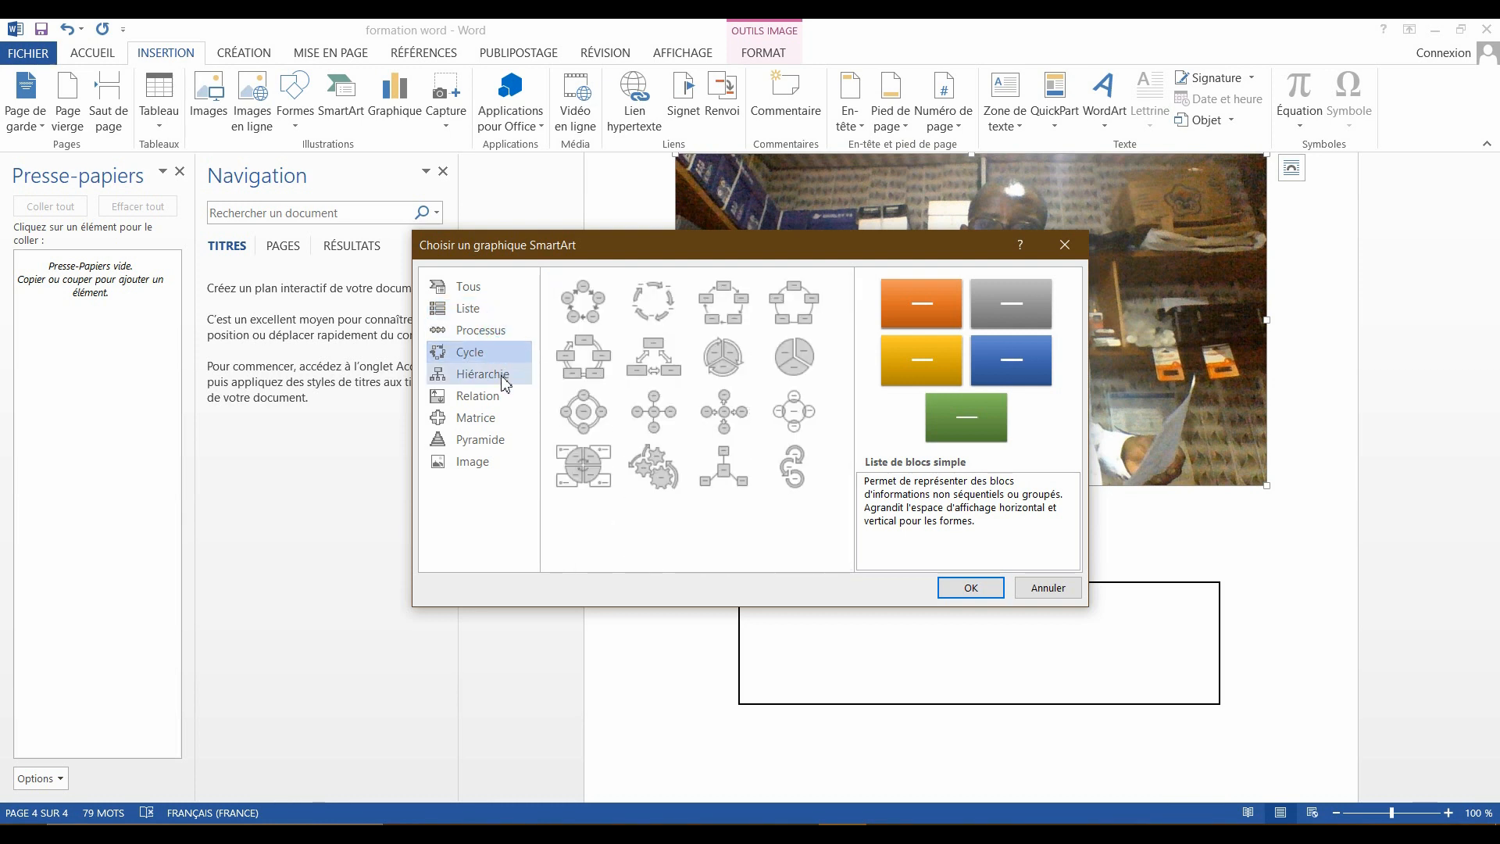
pyautogui.click(504, 376)
pyautogui.click(508, 400)
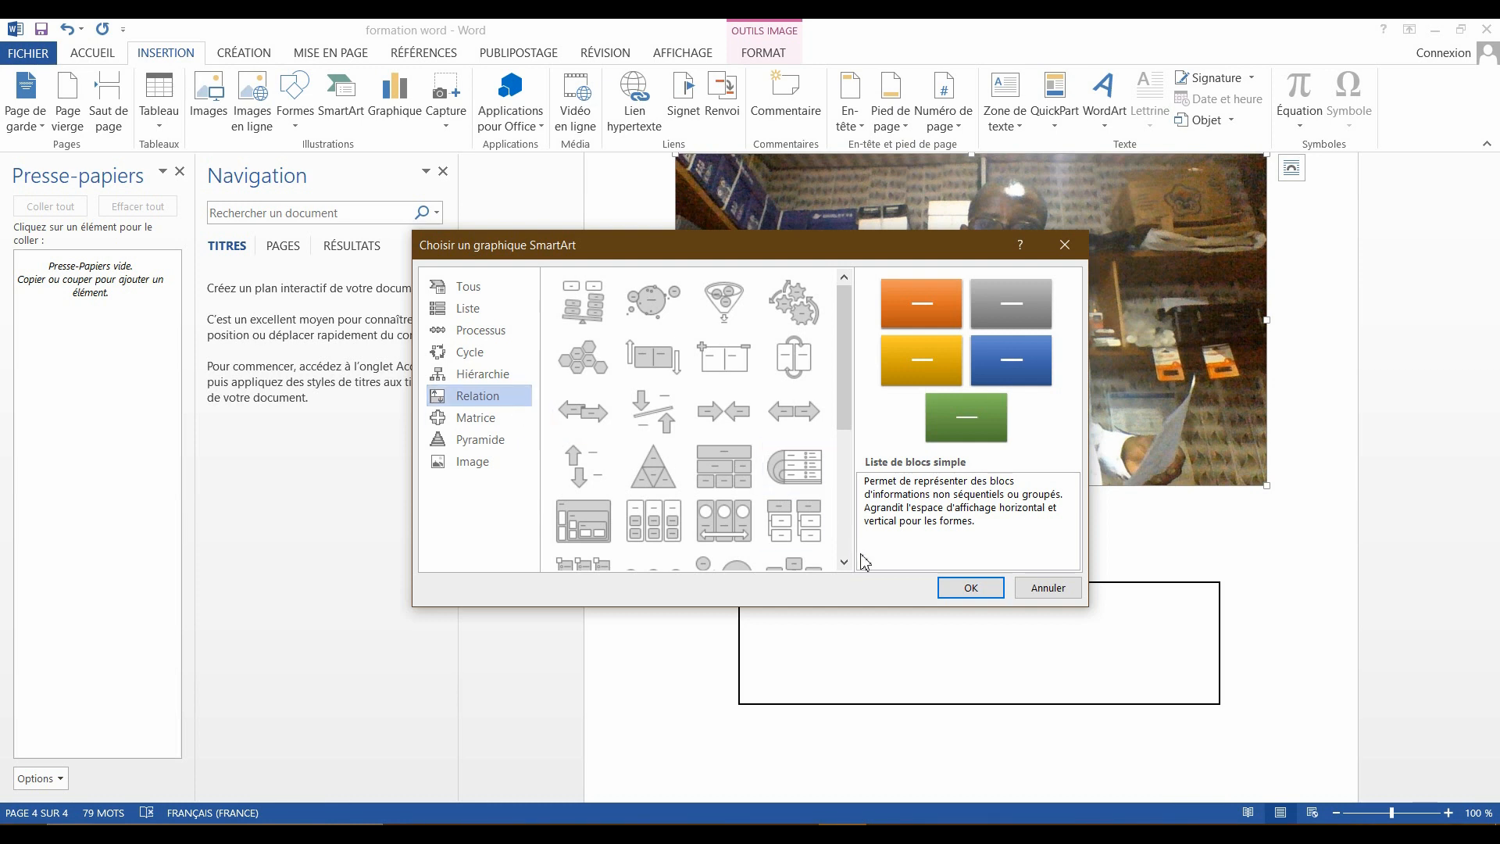
pyautogui.click(971, 587)
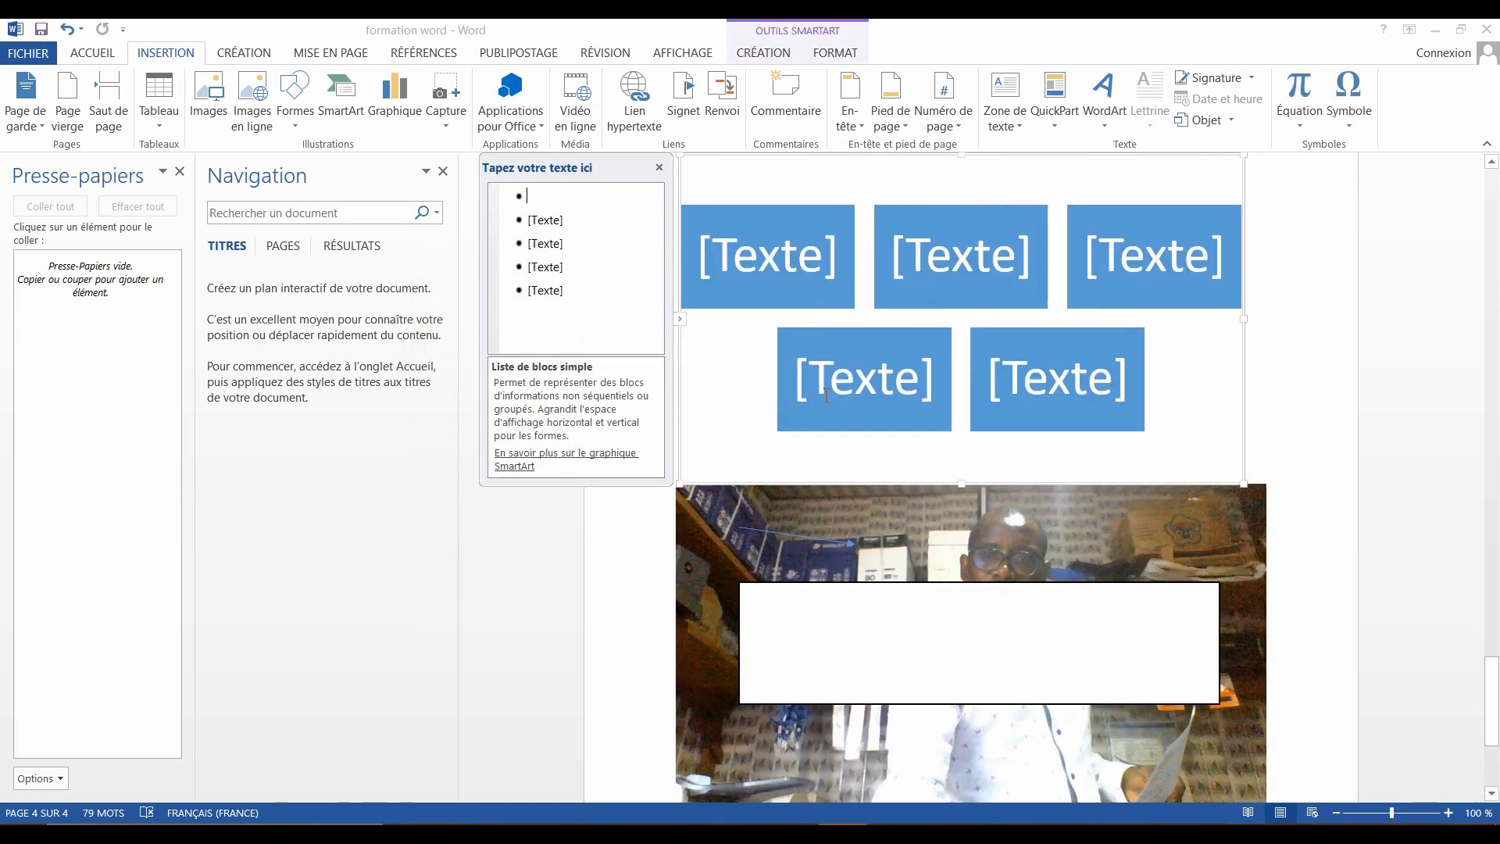
pyautogui.click(660, 167)
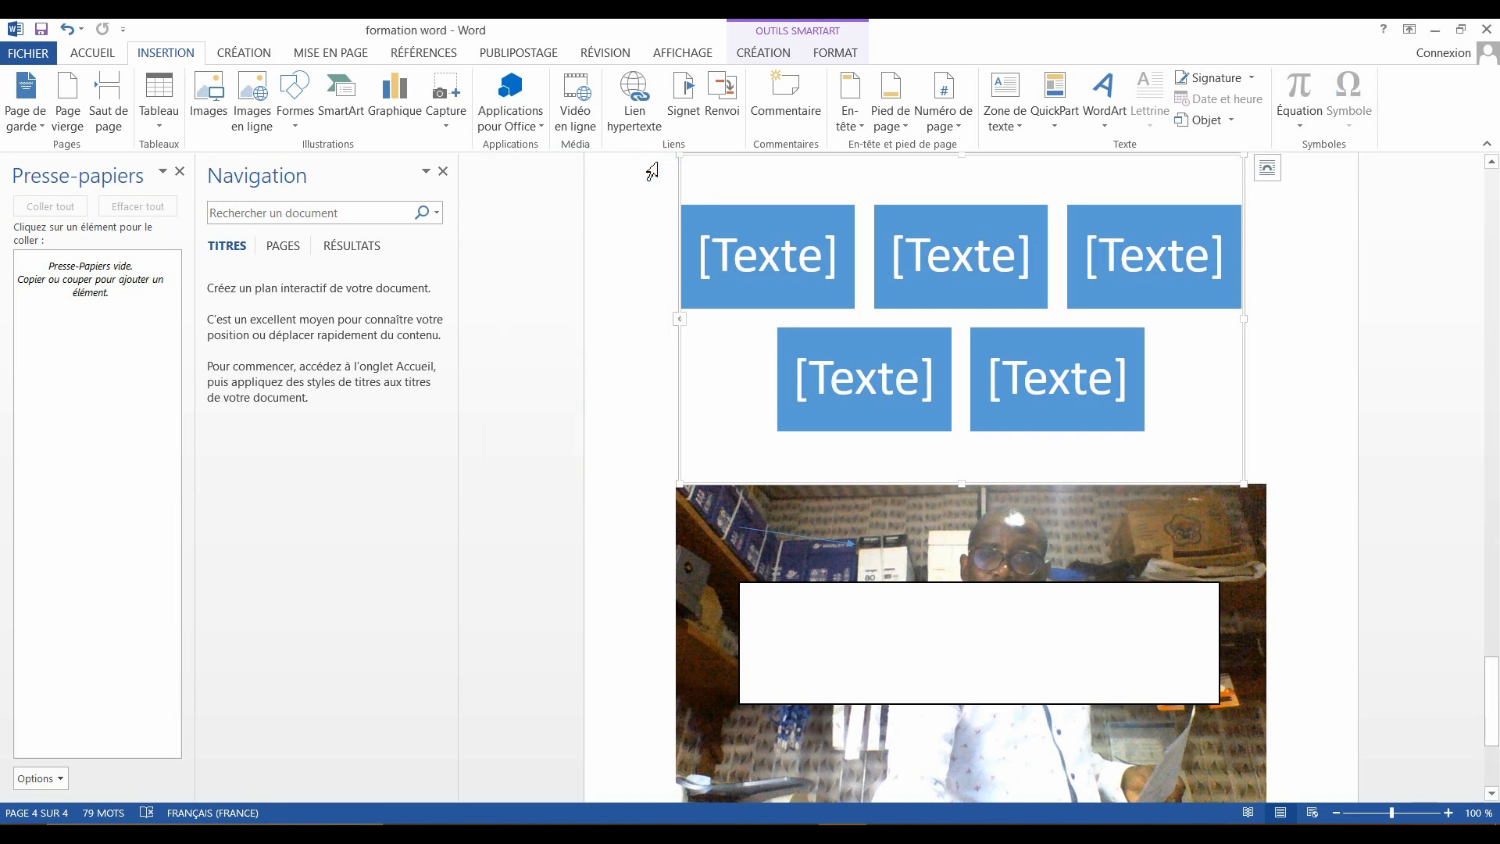
# Step: Undo the SmartArt insertion and place the cursor on the empty line between the arrow and the rectangle
pyautogui.click(68, 29)
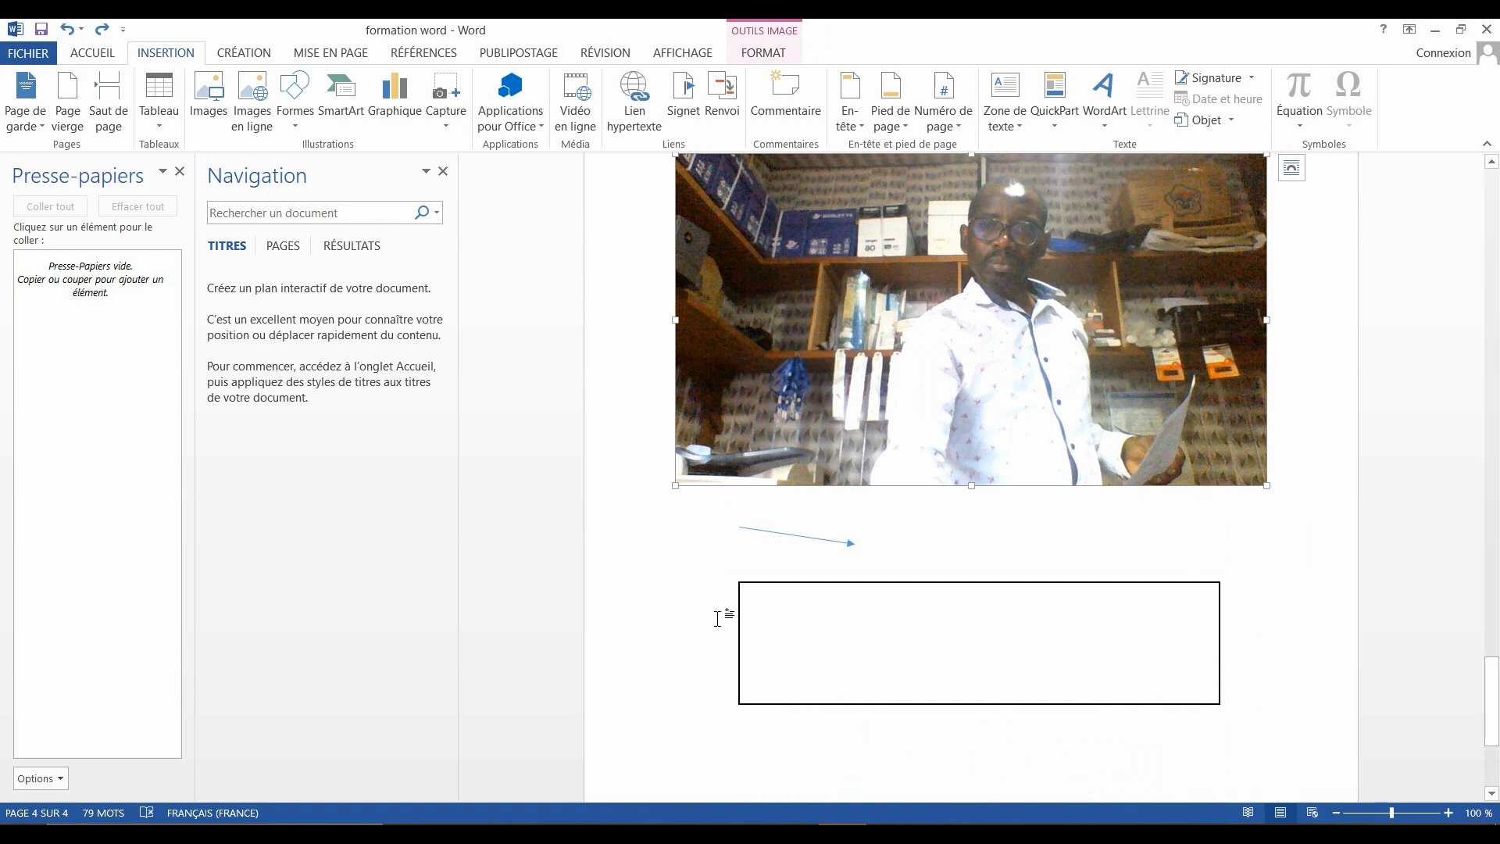
pyautogui.click(705, 575)
pyautogui.click(705, 575)
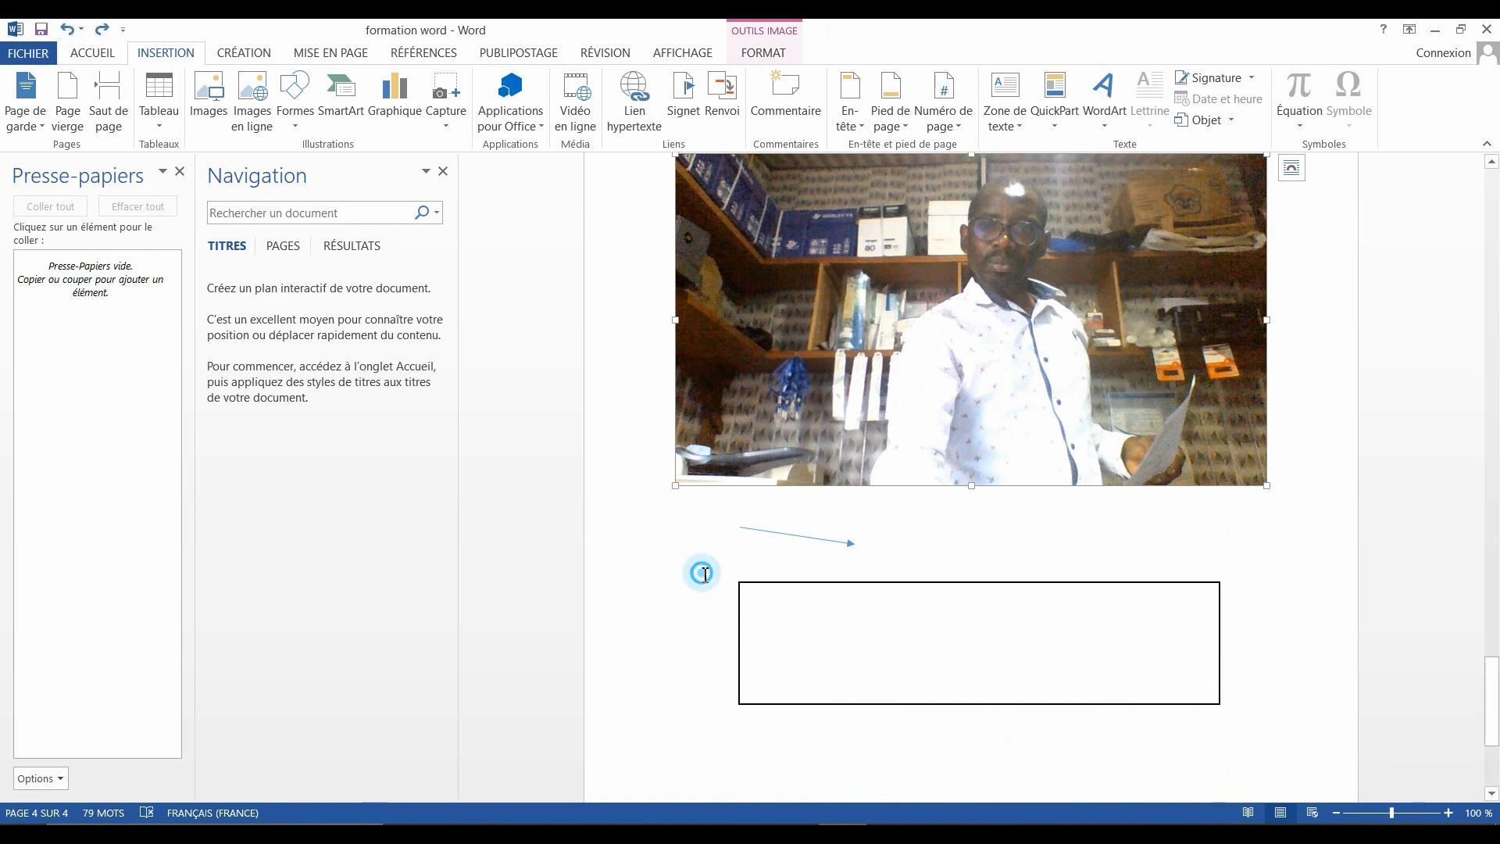
pyautogui.click(704, 575)
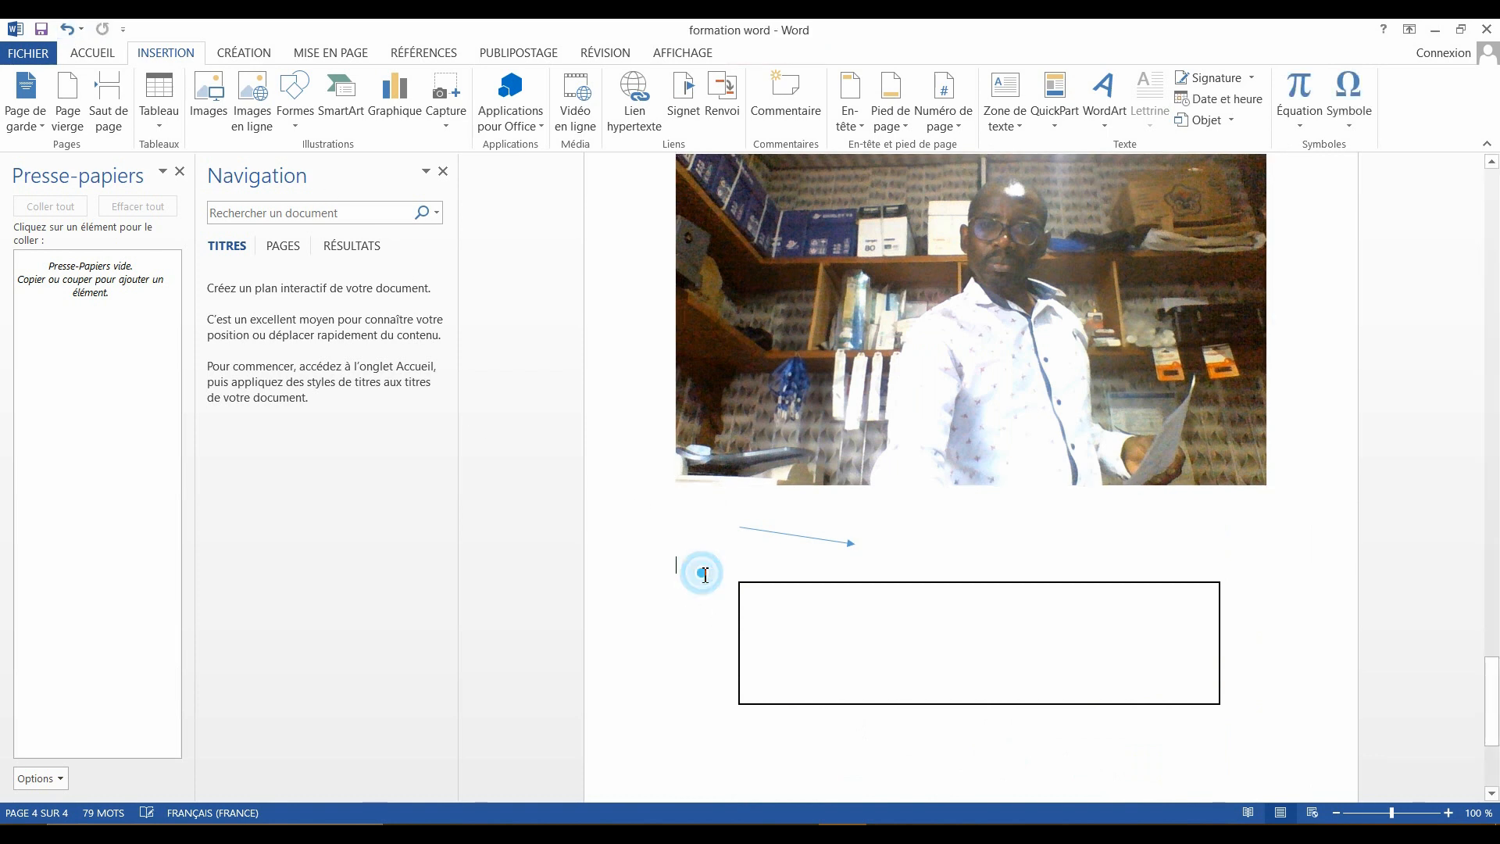
# Step: Preview the Histogramme, Courbes and Secteurs chart types, then leave the chart dialog without inserting one
pyautogui.click(399, 114)
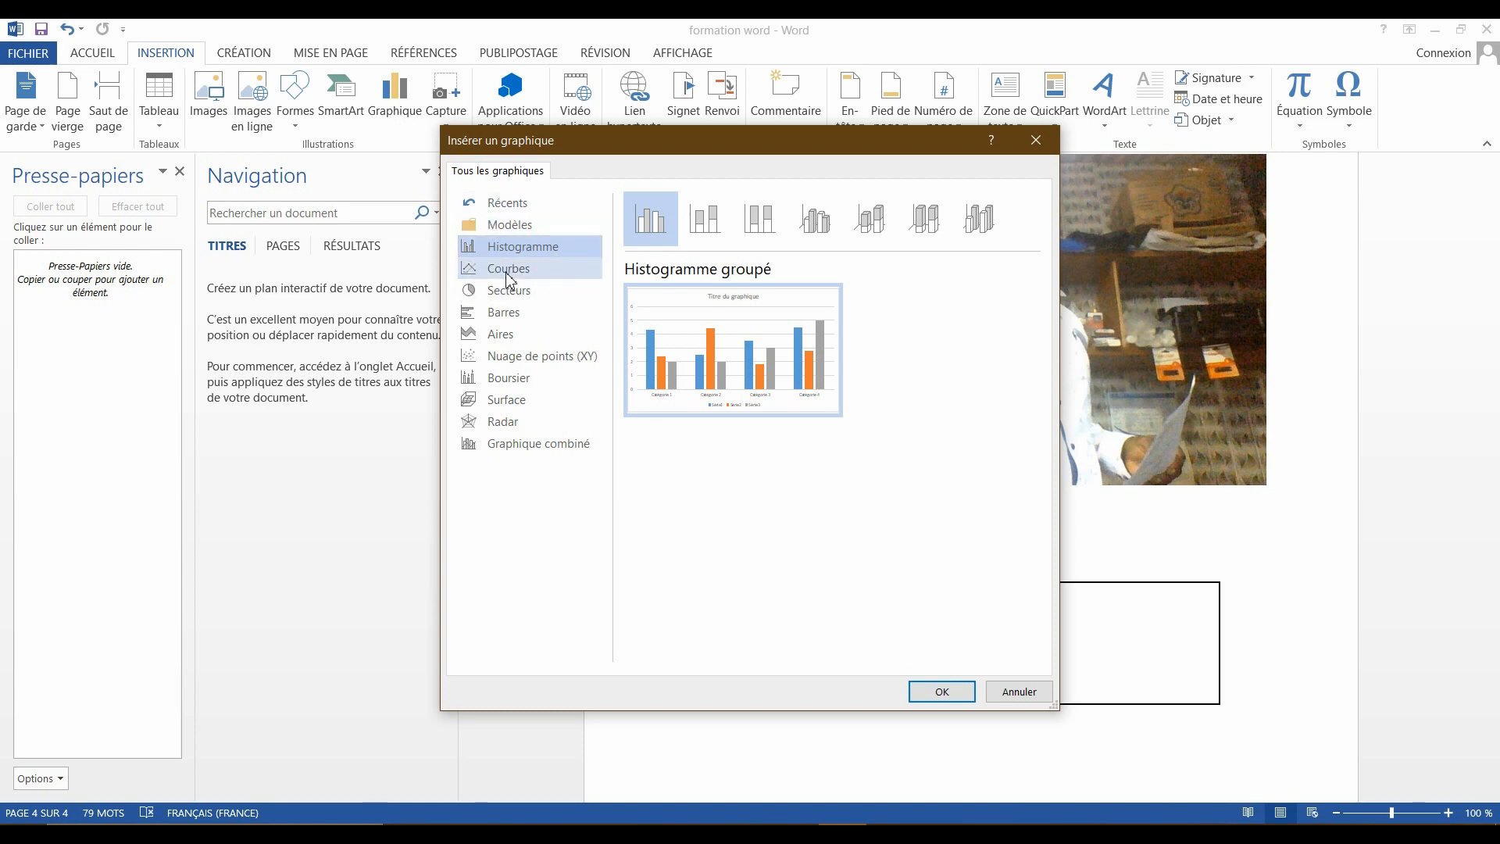
pyautogui.click(508, 271)
pyautogui.click(506, 293)
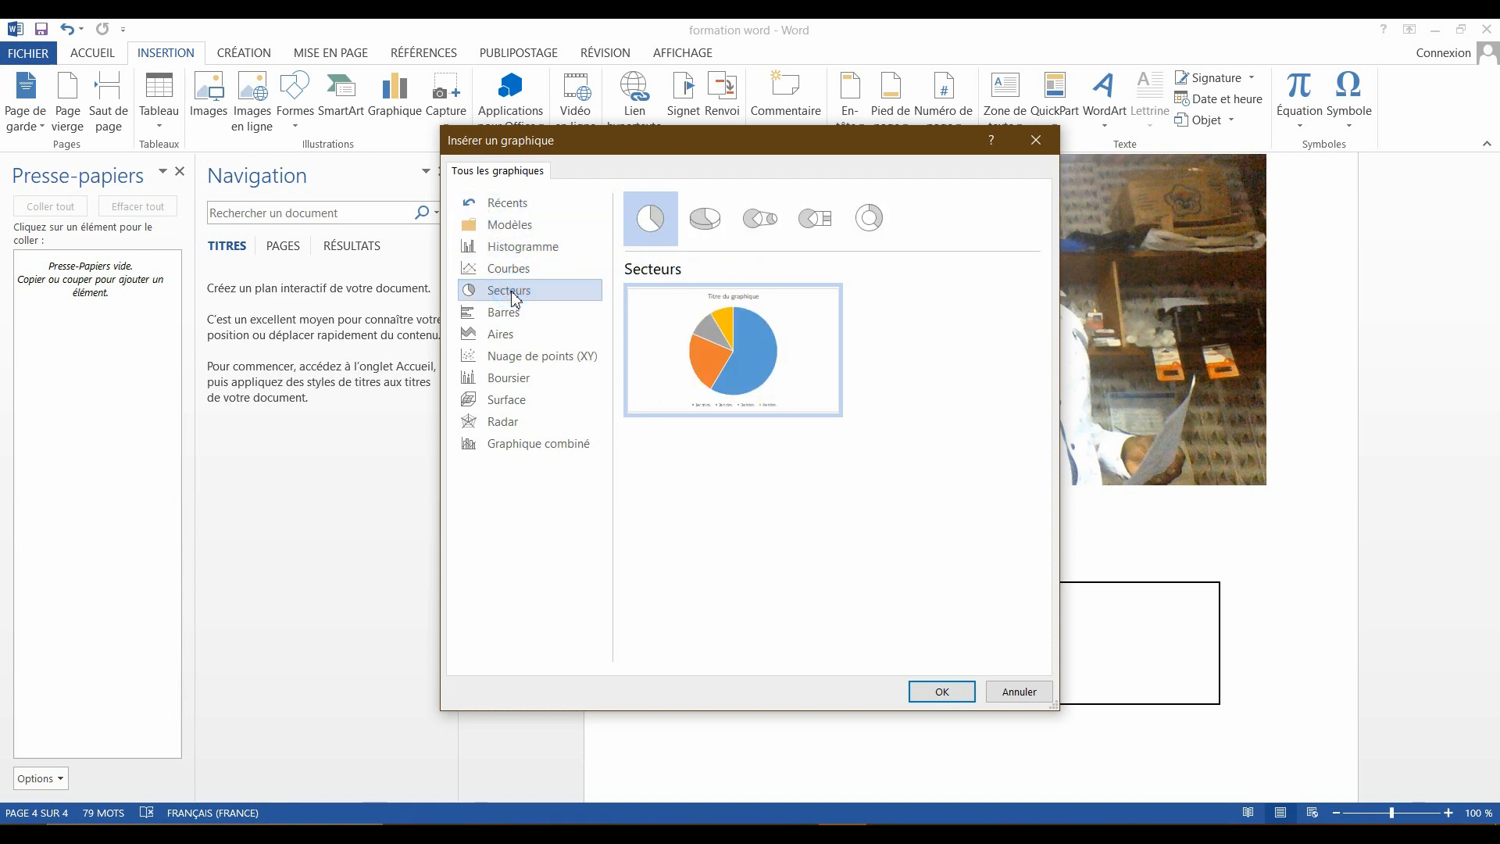
pyautogui.click(1039, 145)
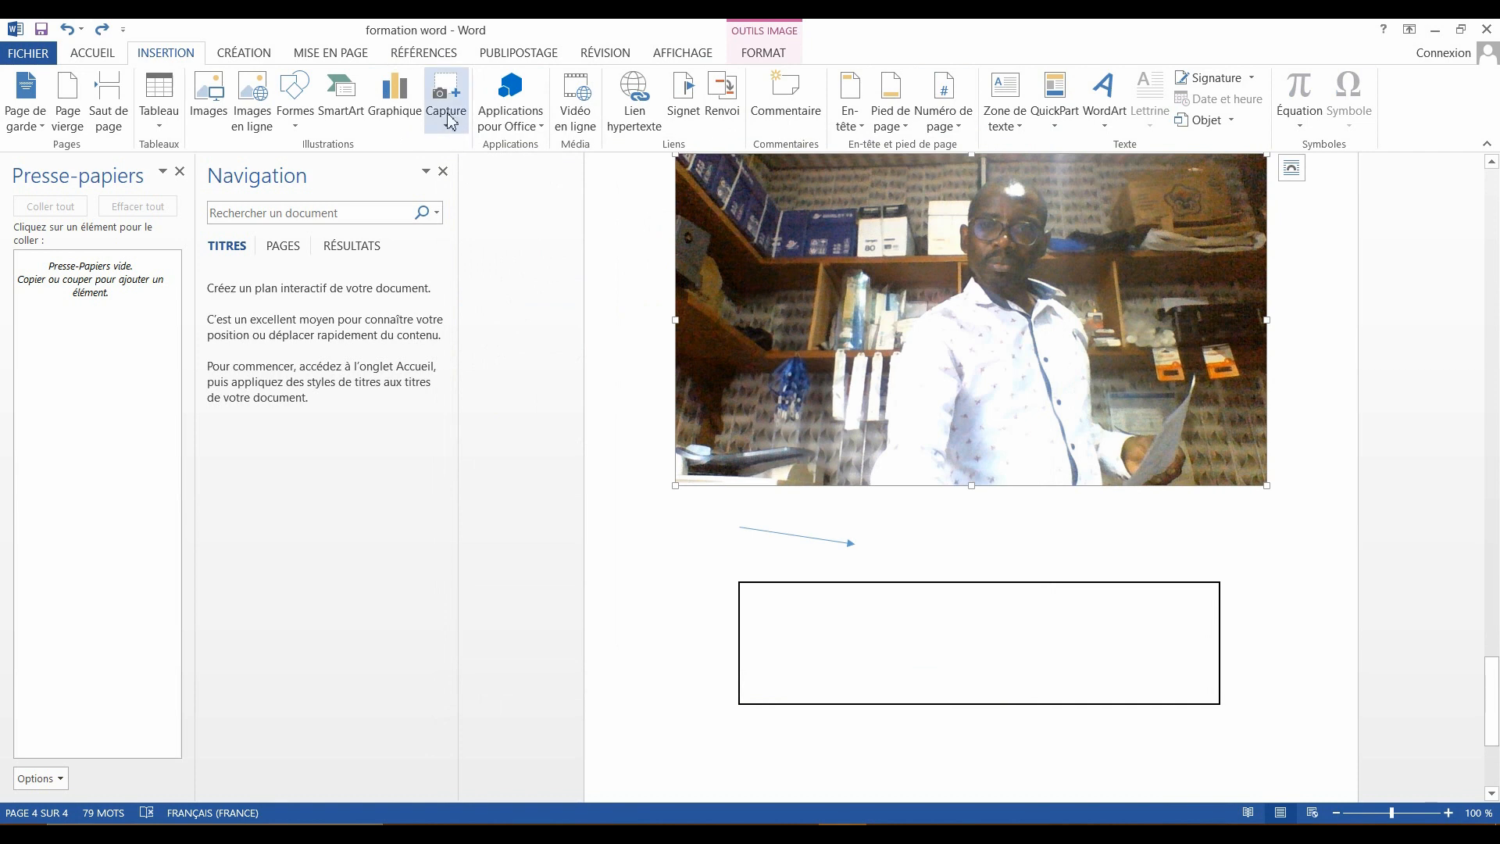
# Step: Try the screen capture command, then open the full list of Office applications and dismiss it
pyautogui.click(446, 102)
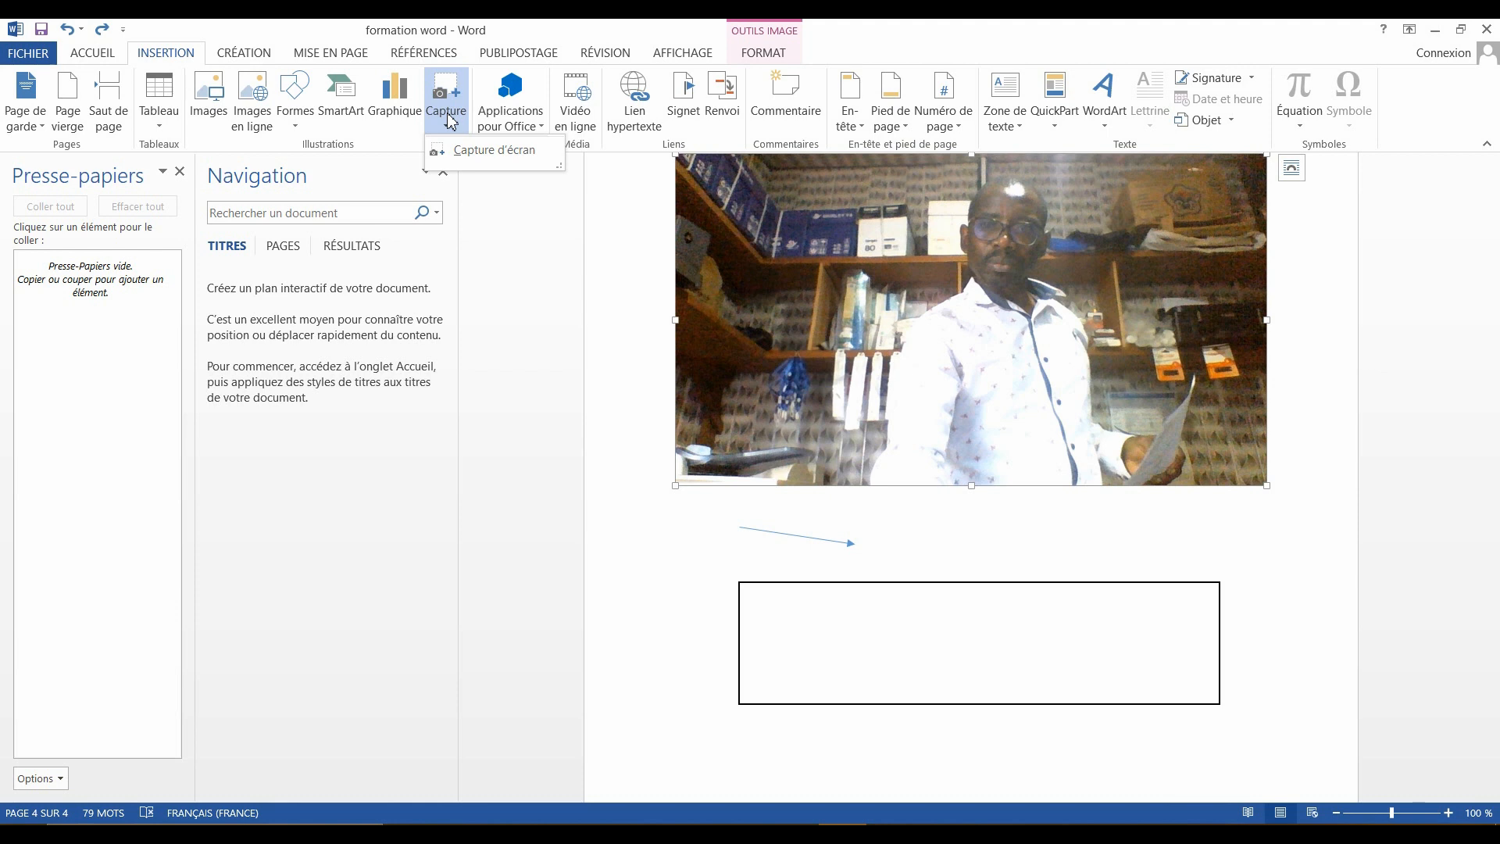
pyautogui.click(493, 149)
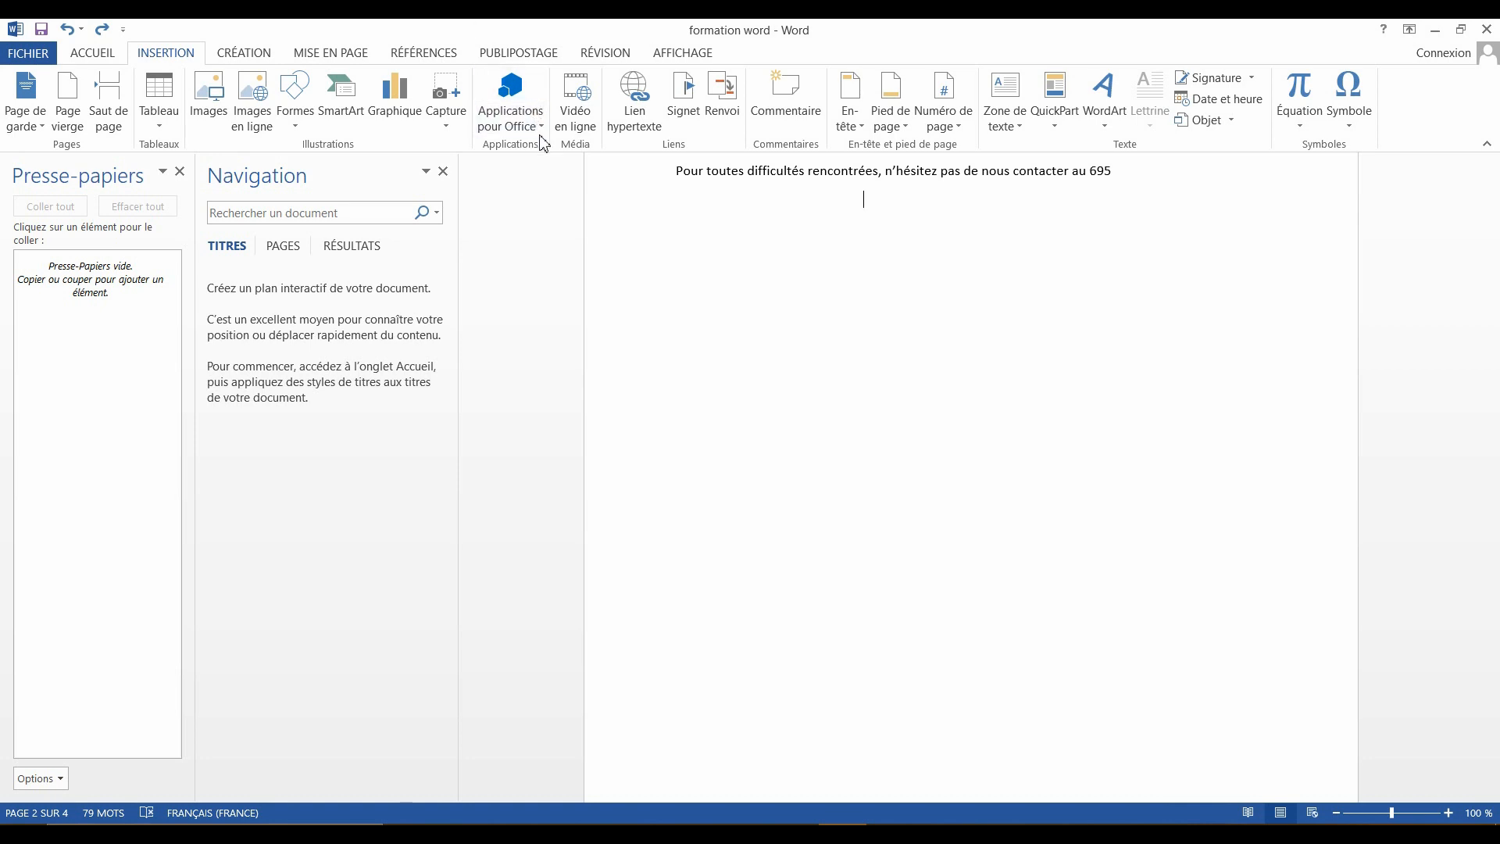
pyautogui.click(545, 119)
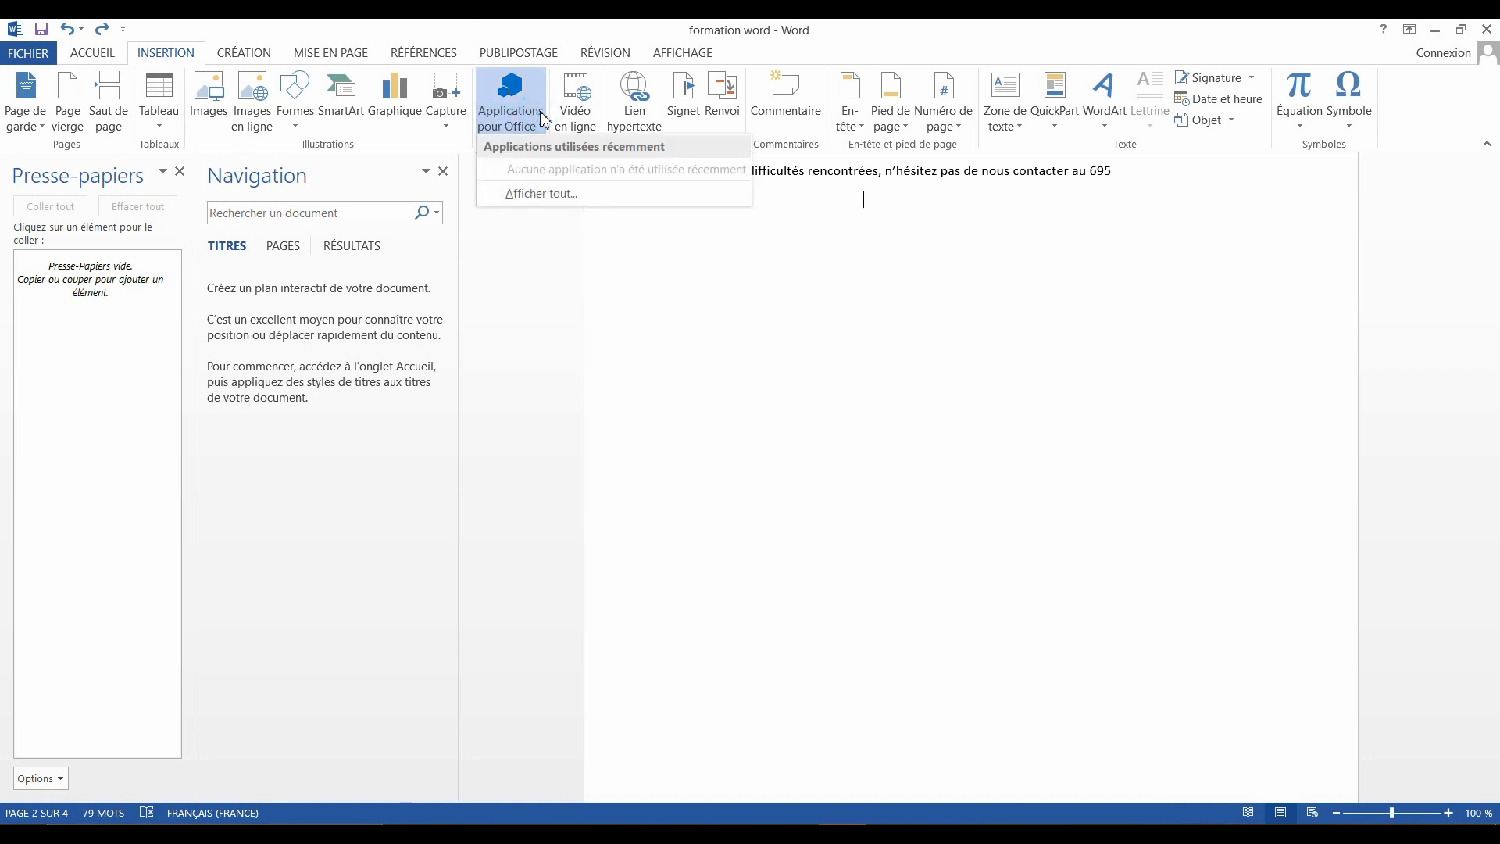
pyautogui.click(563, 205)
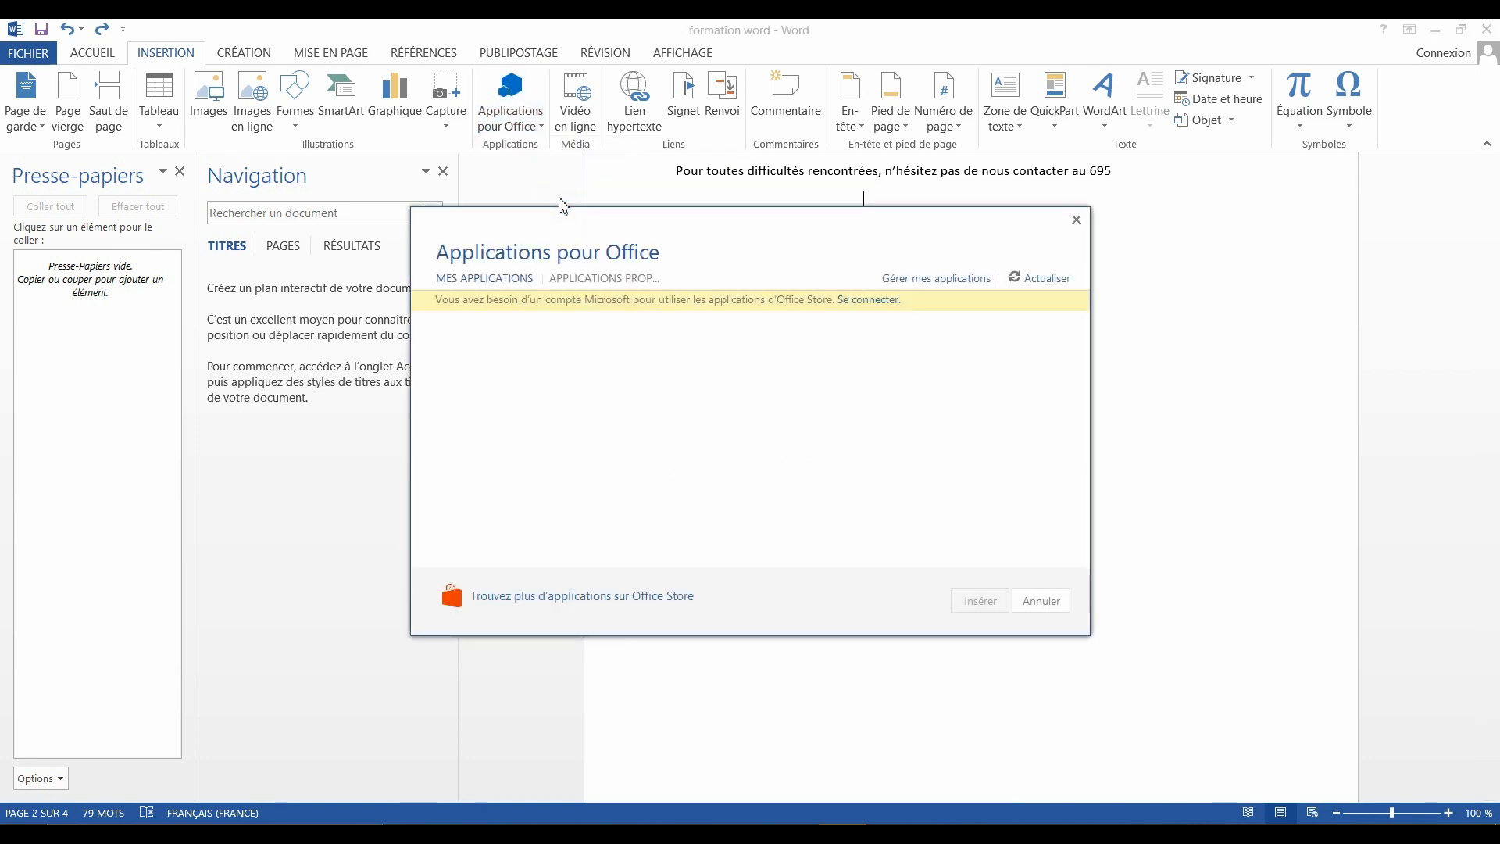
pyautogui.click(1077, 220)
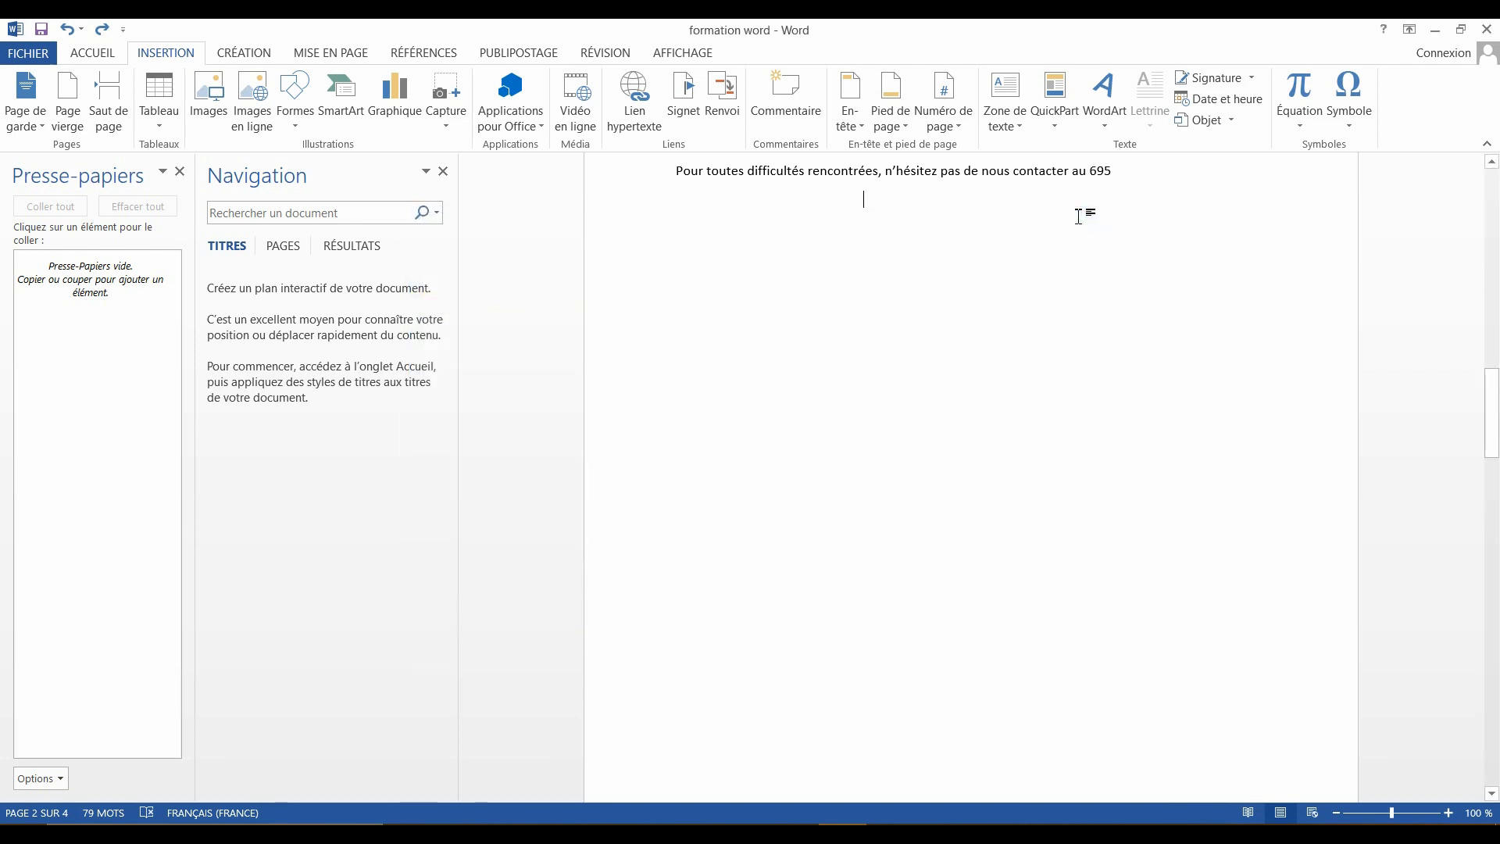
# Step: View the online video and hyperlink insertion dialogs, dismissing each without inserting anything
pyautogui.click(581, 125)
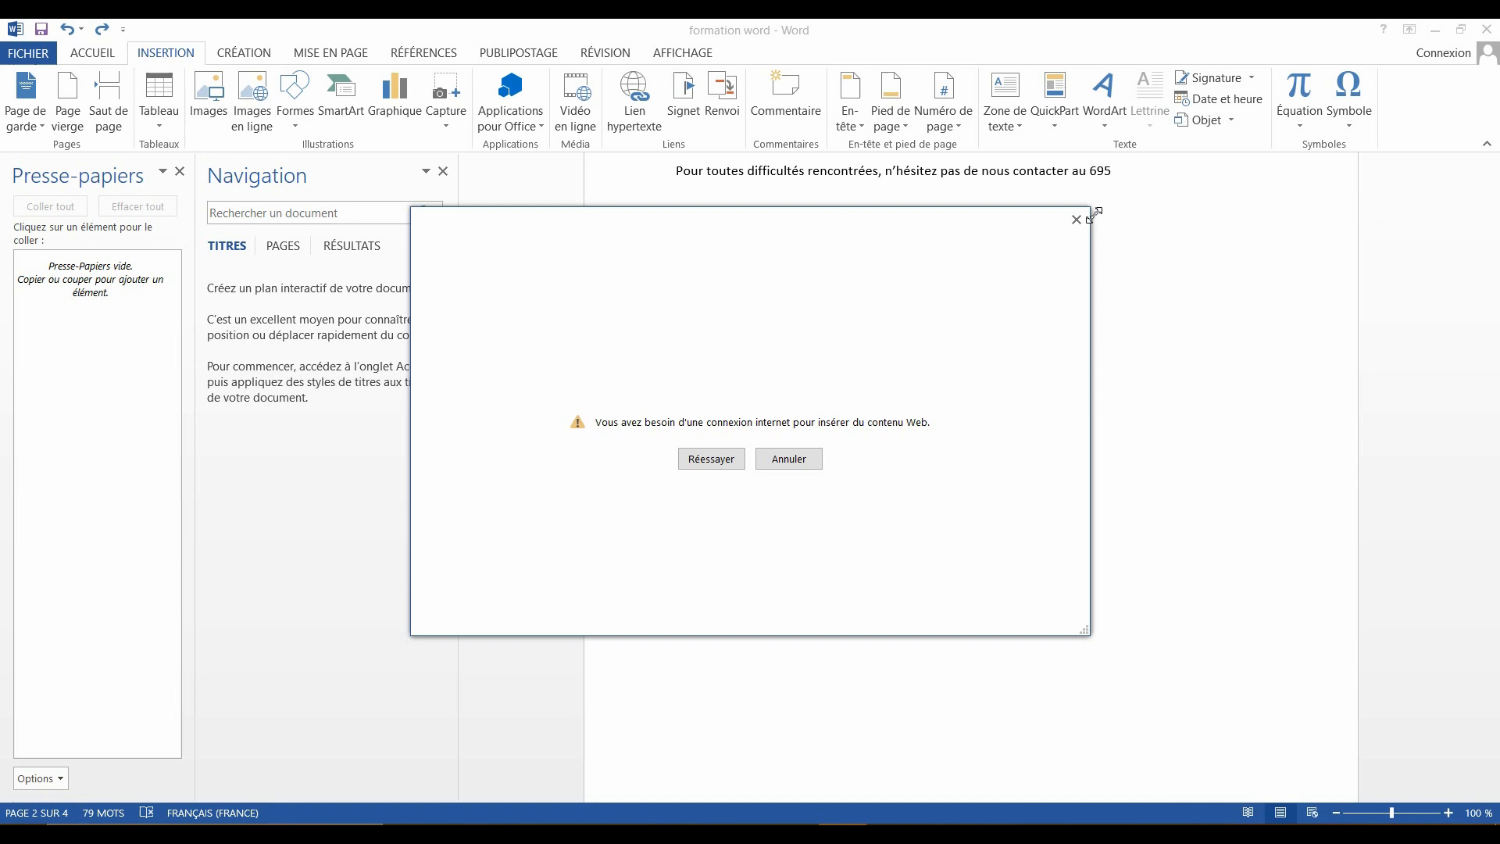
pyautogui.click(1077, 221)
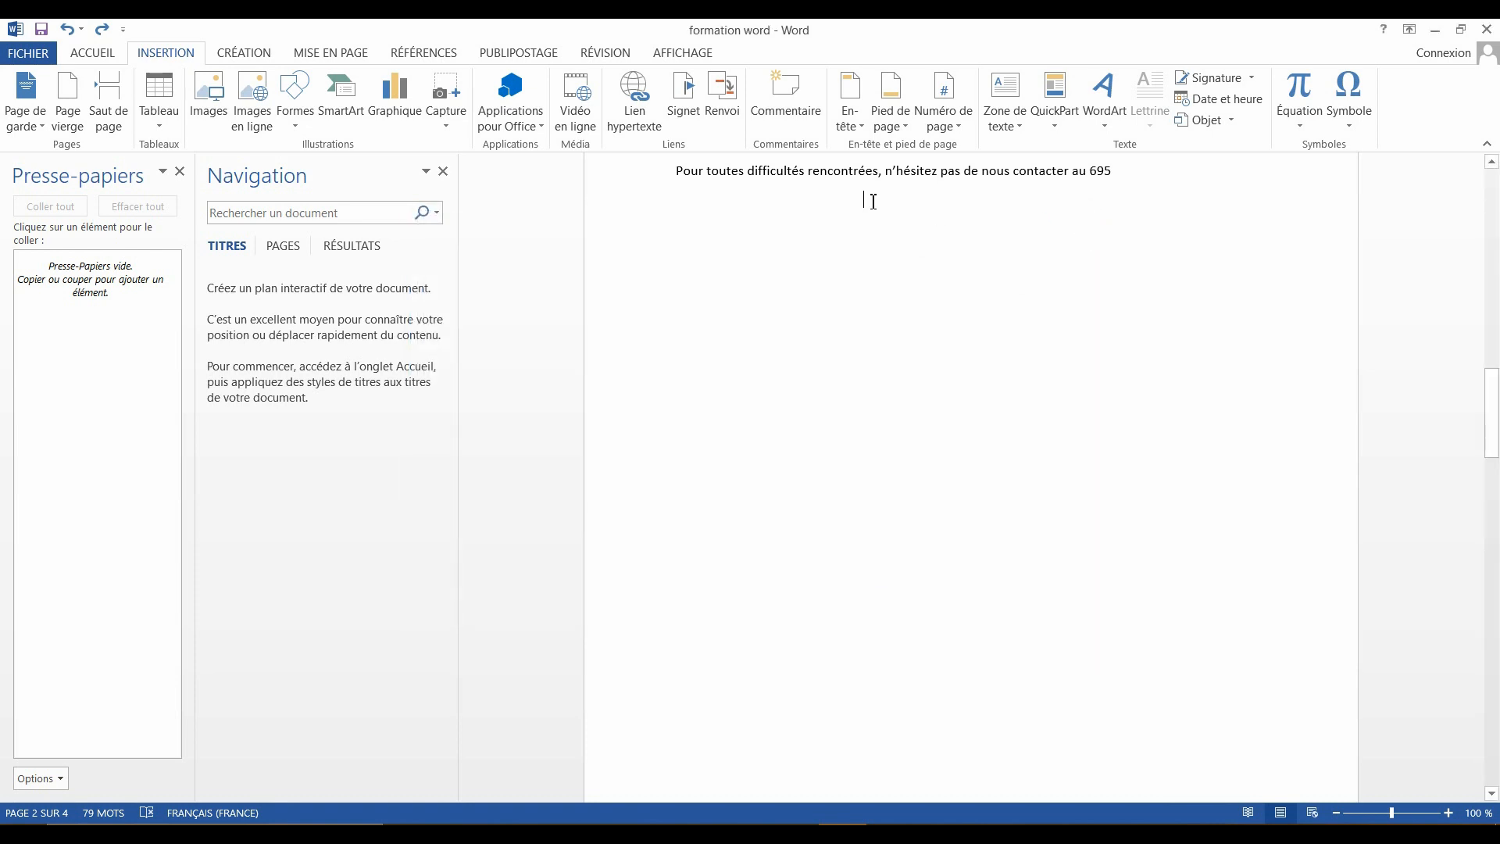
pyautogui.click(650, 127)
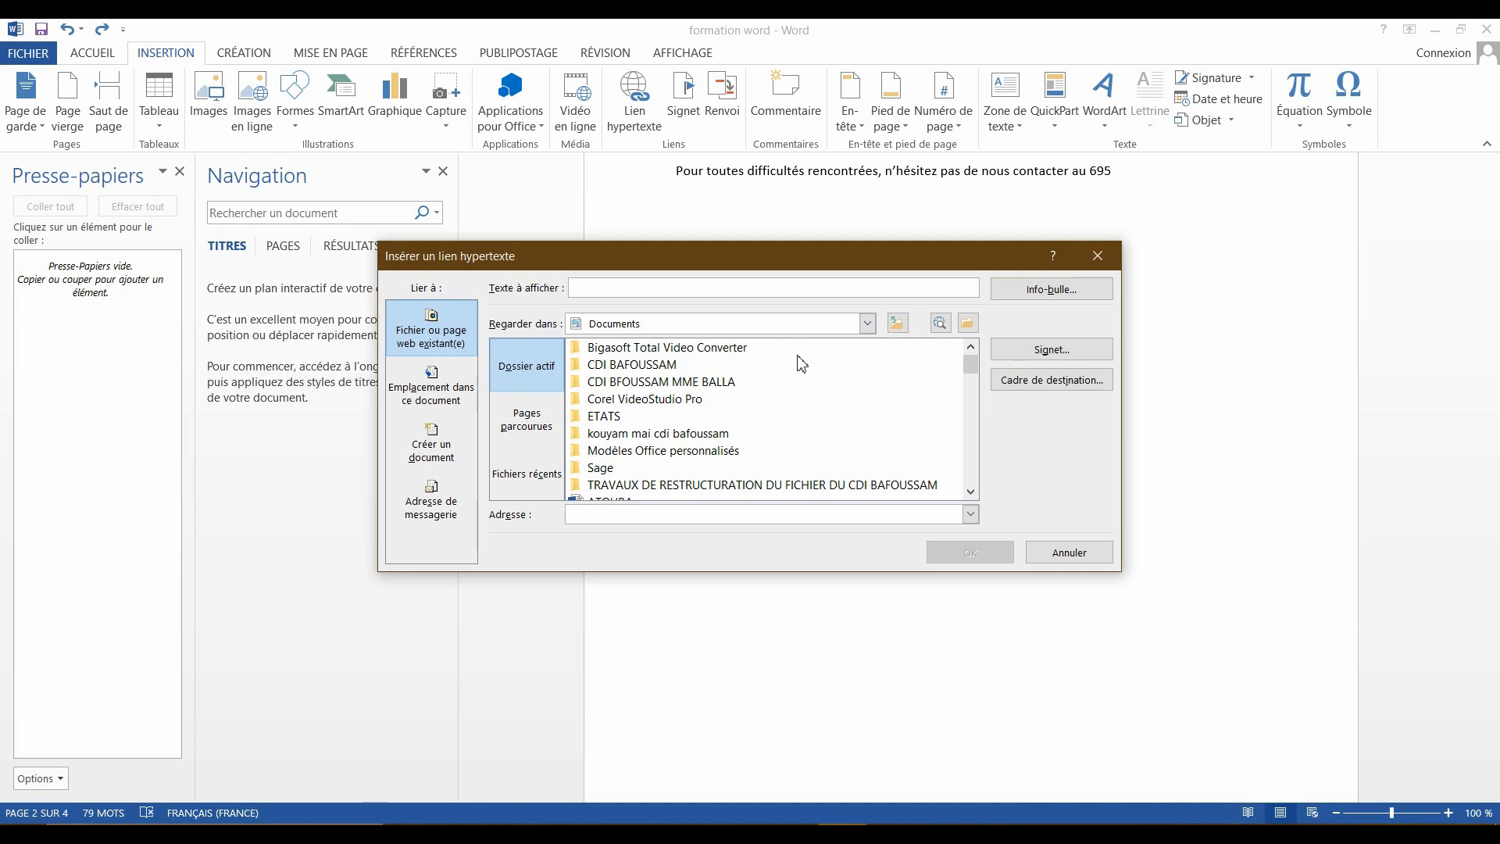
pyautogui.click(1096, 255)
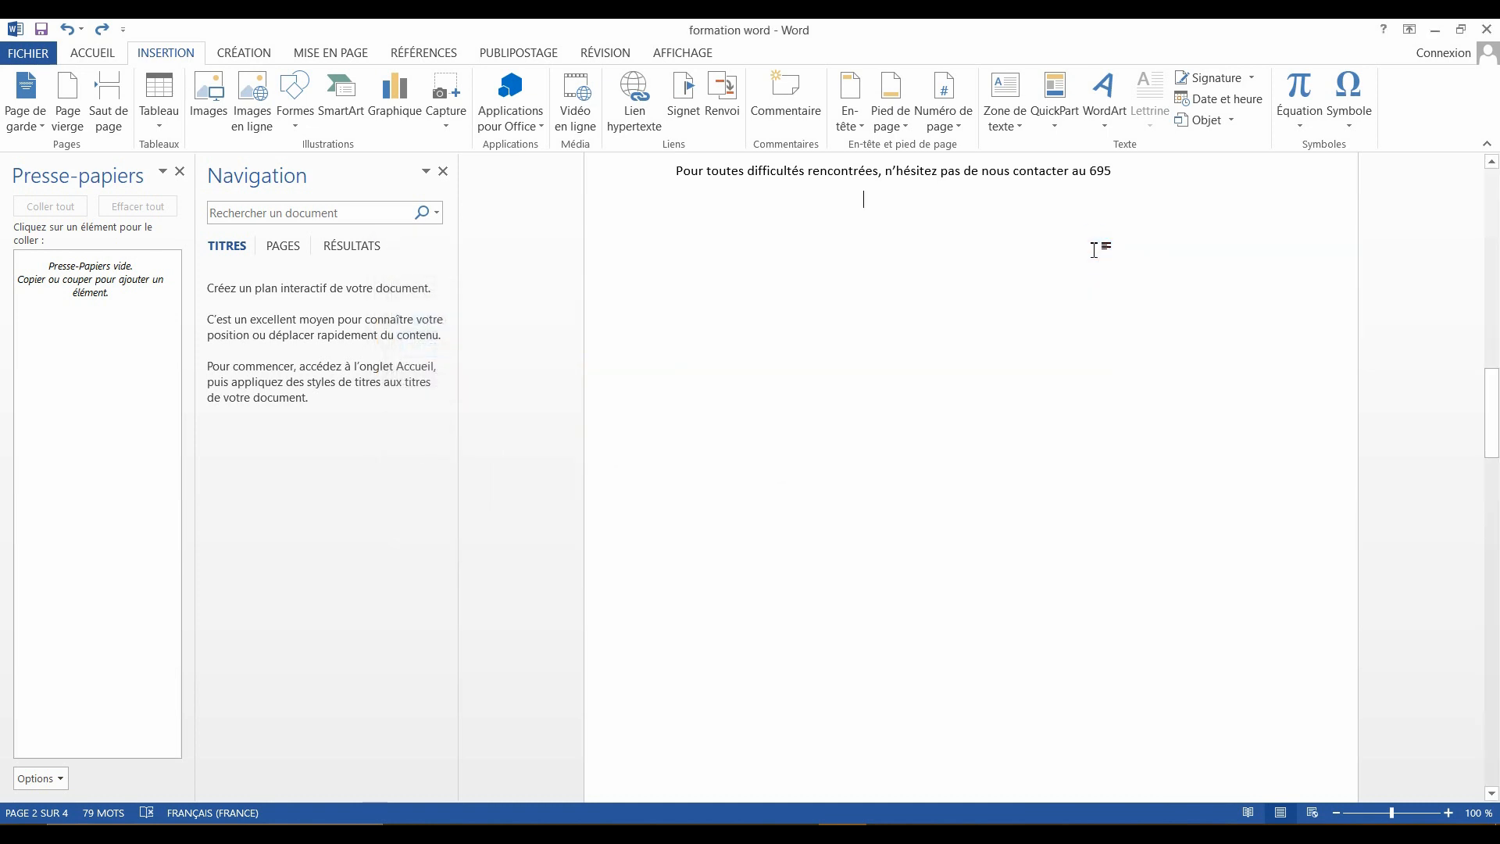
# Step: View the bookmark and cross-reference dialogs, dismissing each without adding anything
pyautogui.click(694, 101)
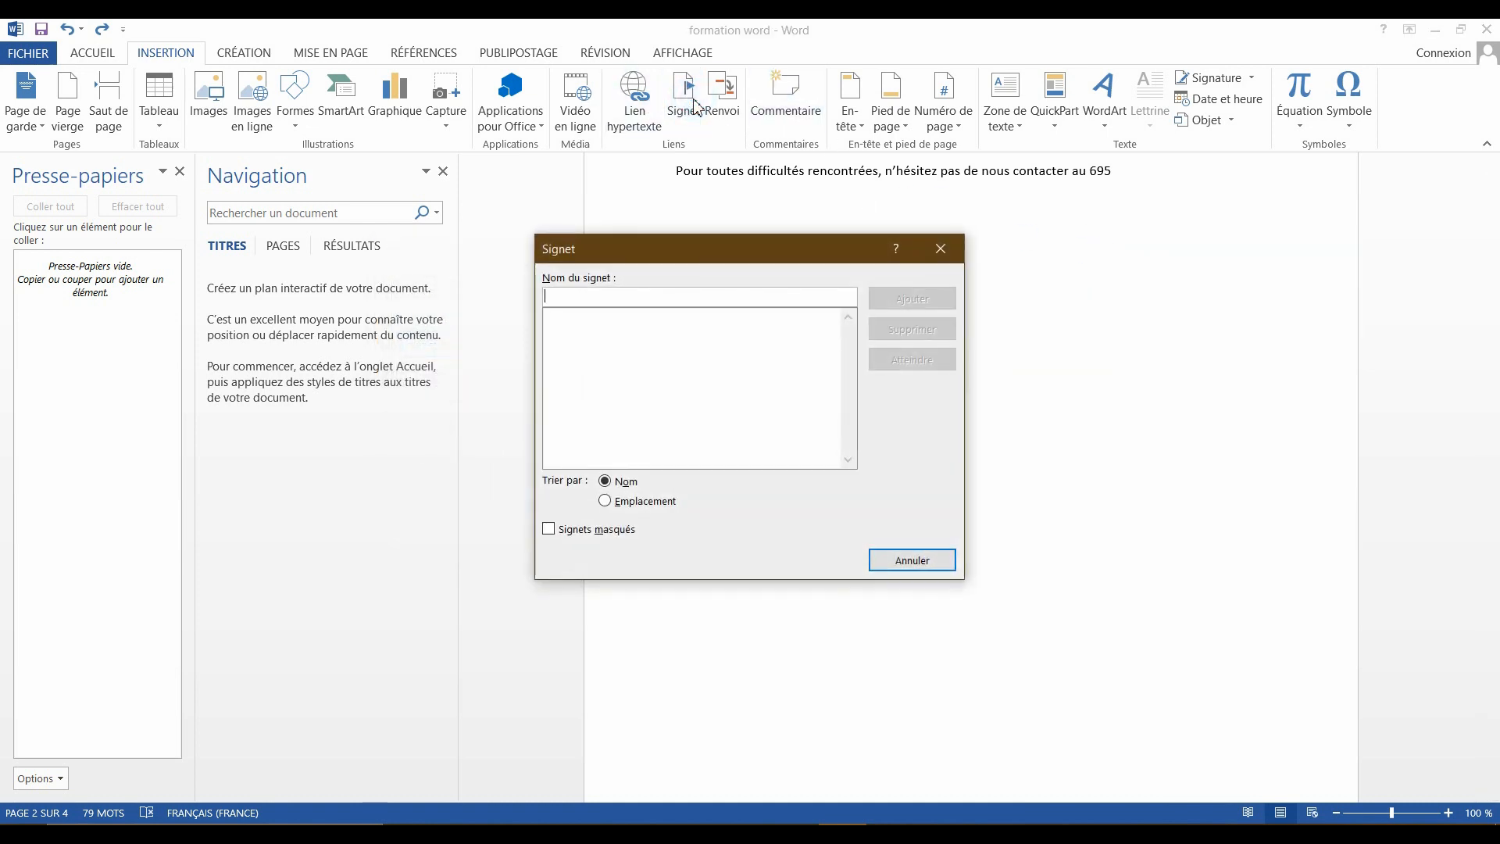
pyautogui.click(940, 249)
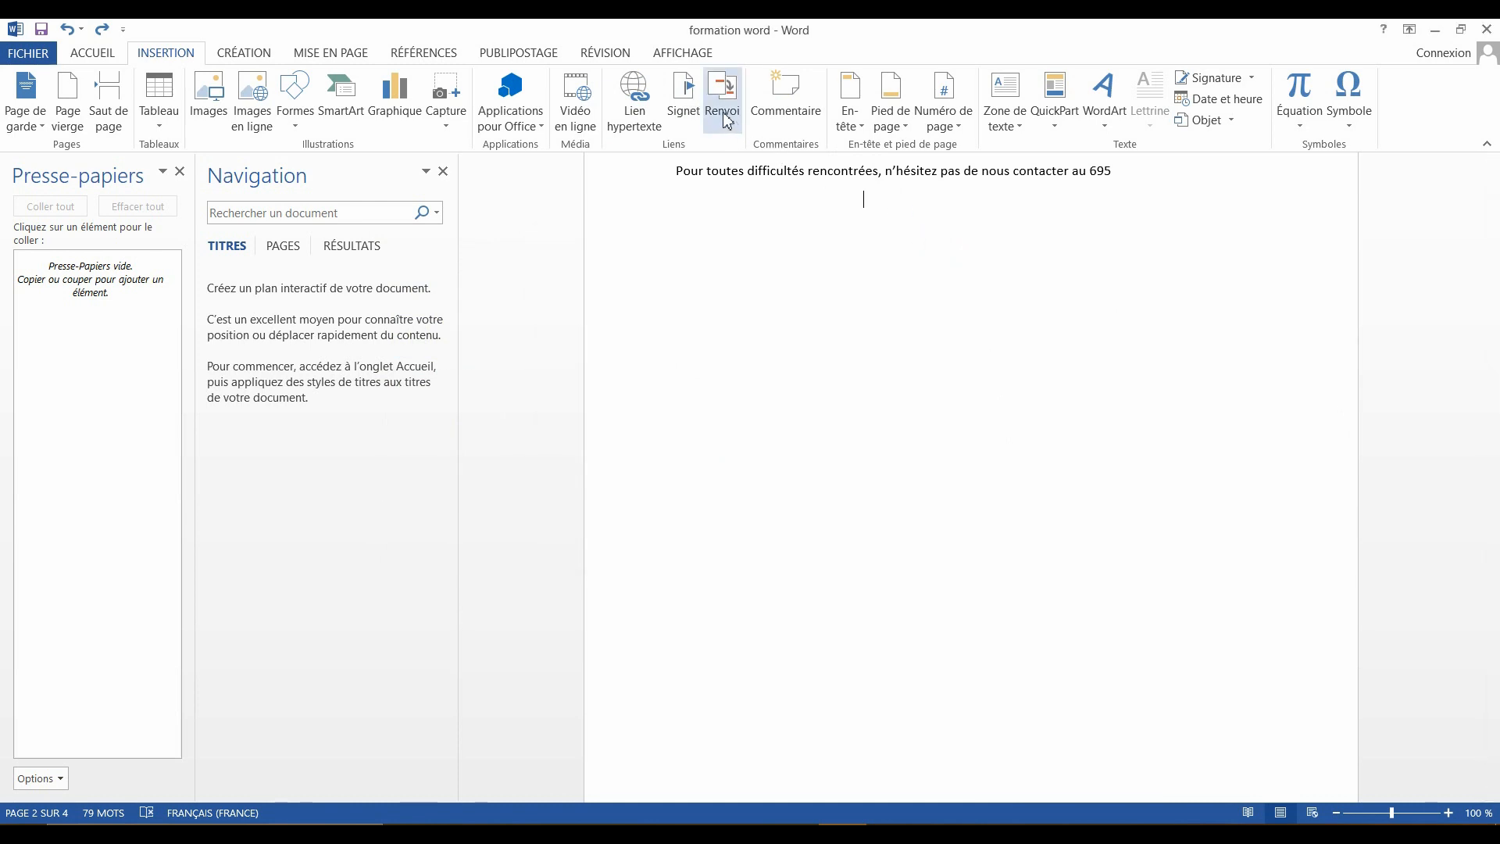
pyautogui.click(727, 120)
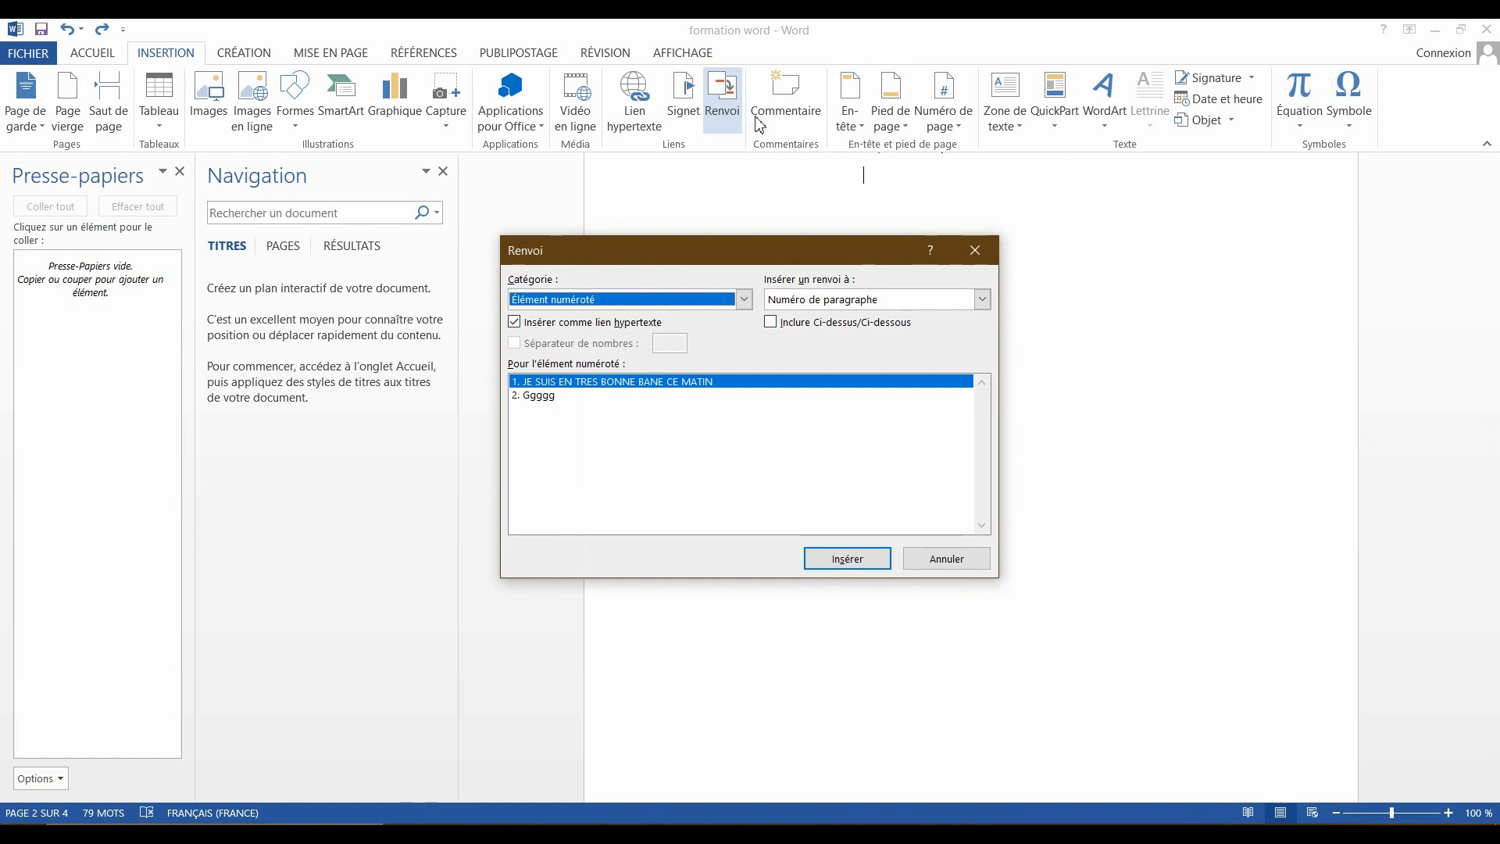
pyautogui.click(977, 251)
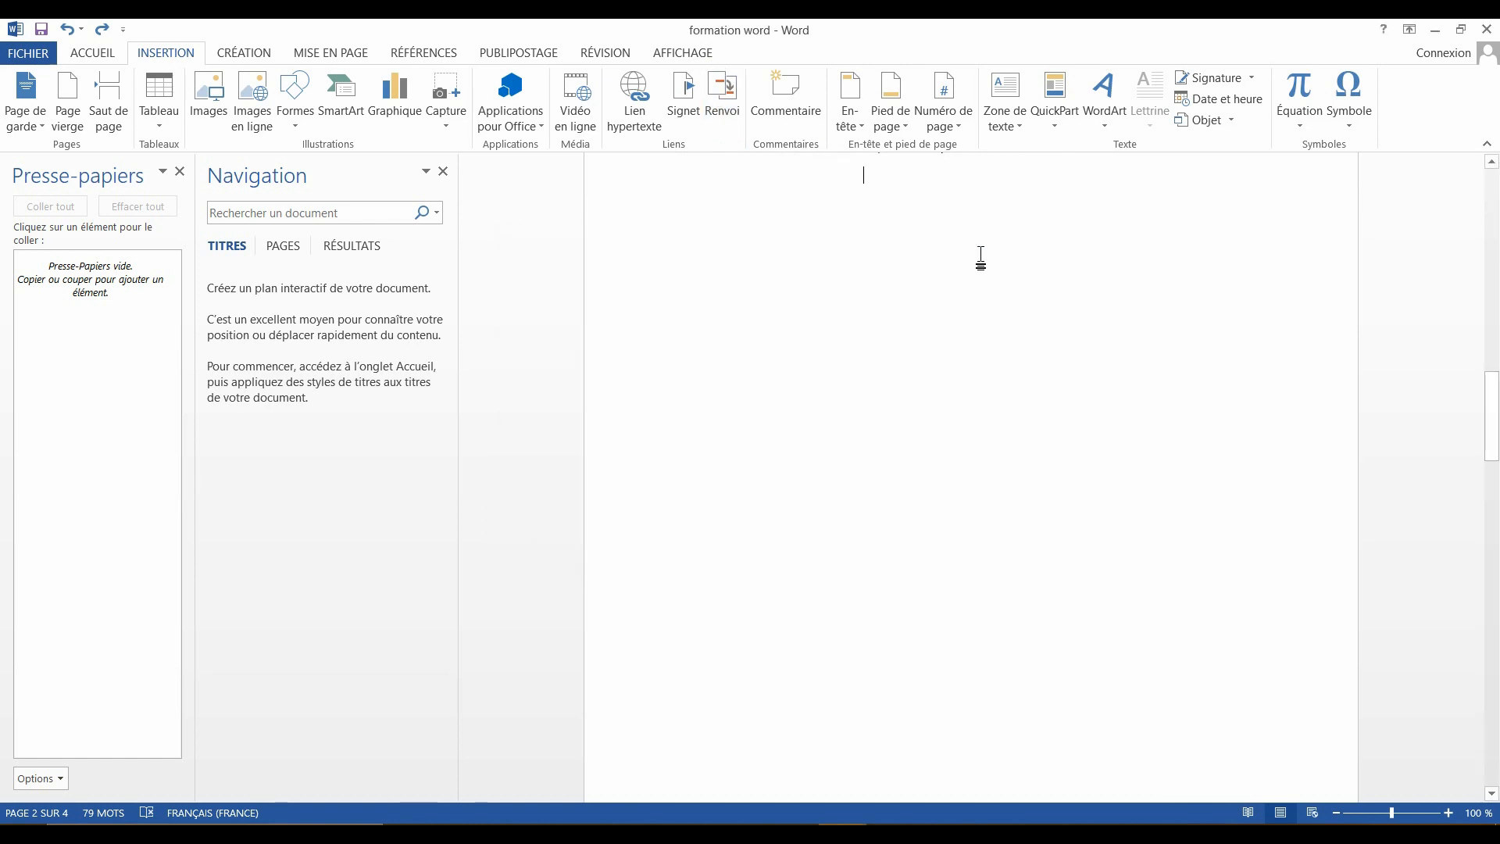
# Step: Insert the À bandes header and return to editing the body text on page 2
pyautogui.click(854, 126)
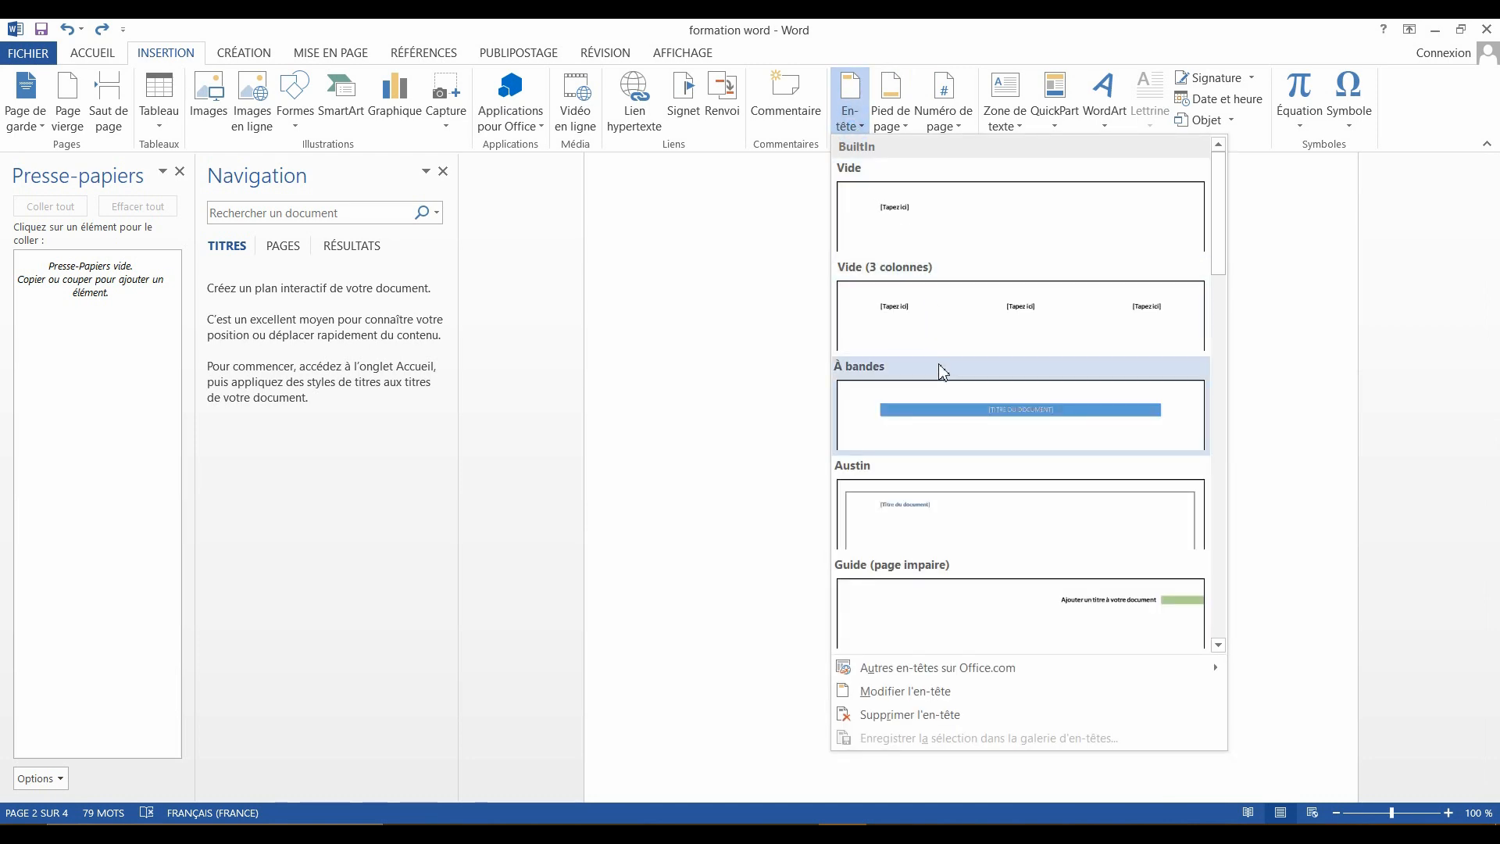
pyautogui.click(927, 422)
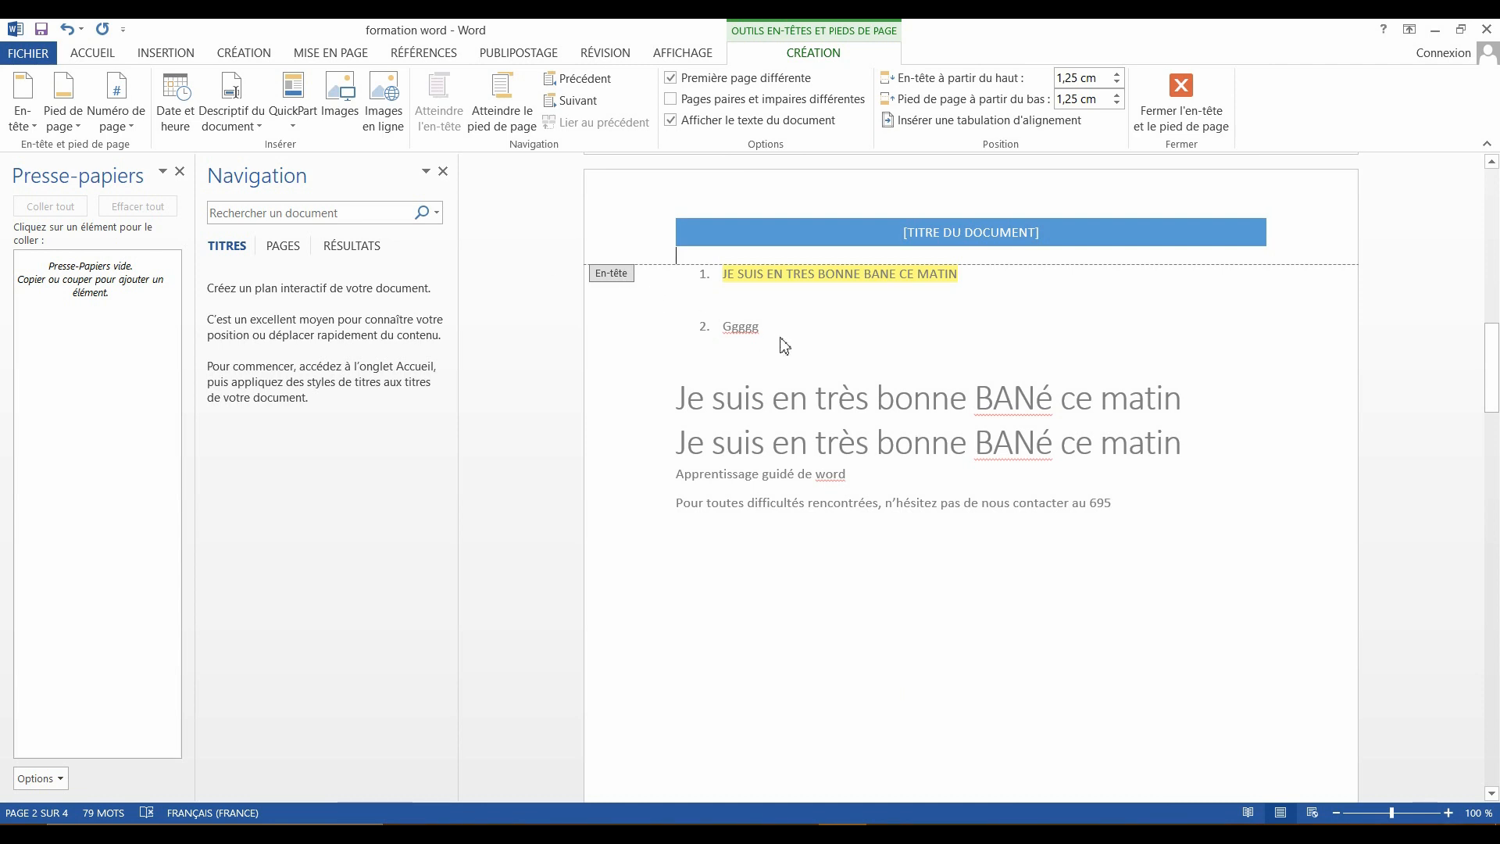
pyautogui.doubleClick(733, 278)
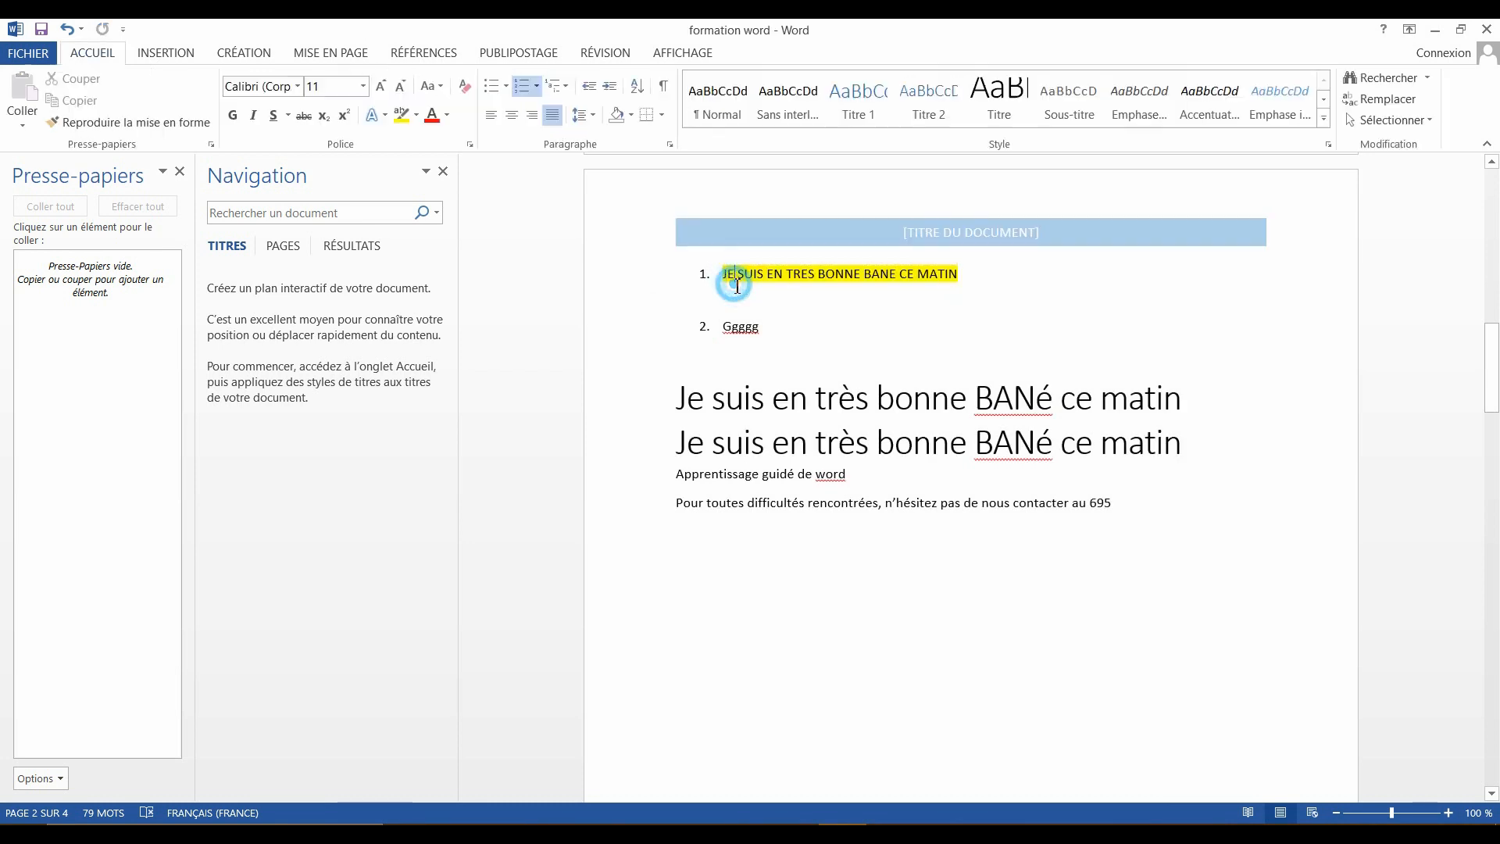
pyautogui.click(157, 50)
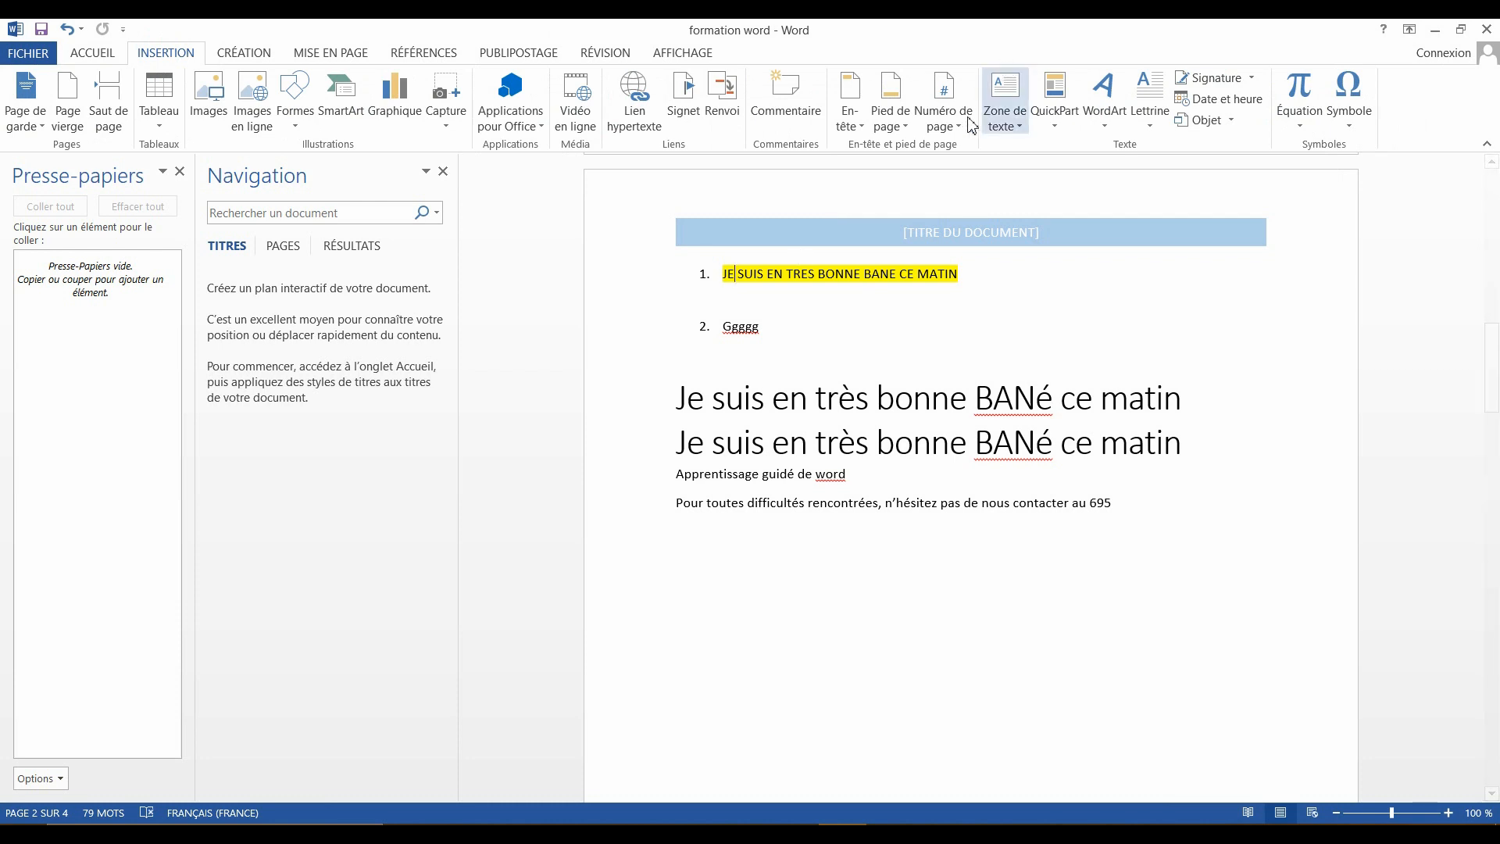
# Step: Insert the Guide (page impaire) footer and return to editing the body text on page 2
pyautogui.click(909, 125)
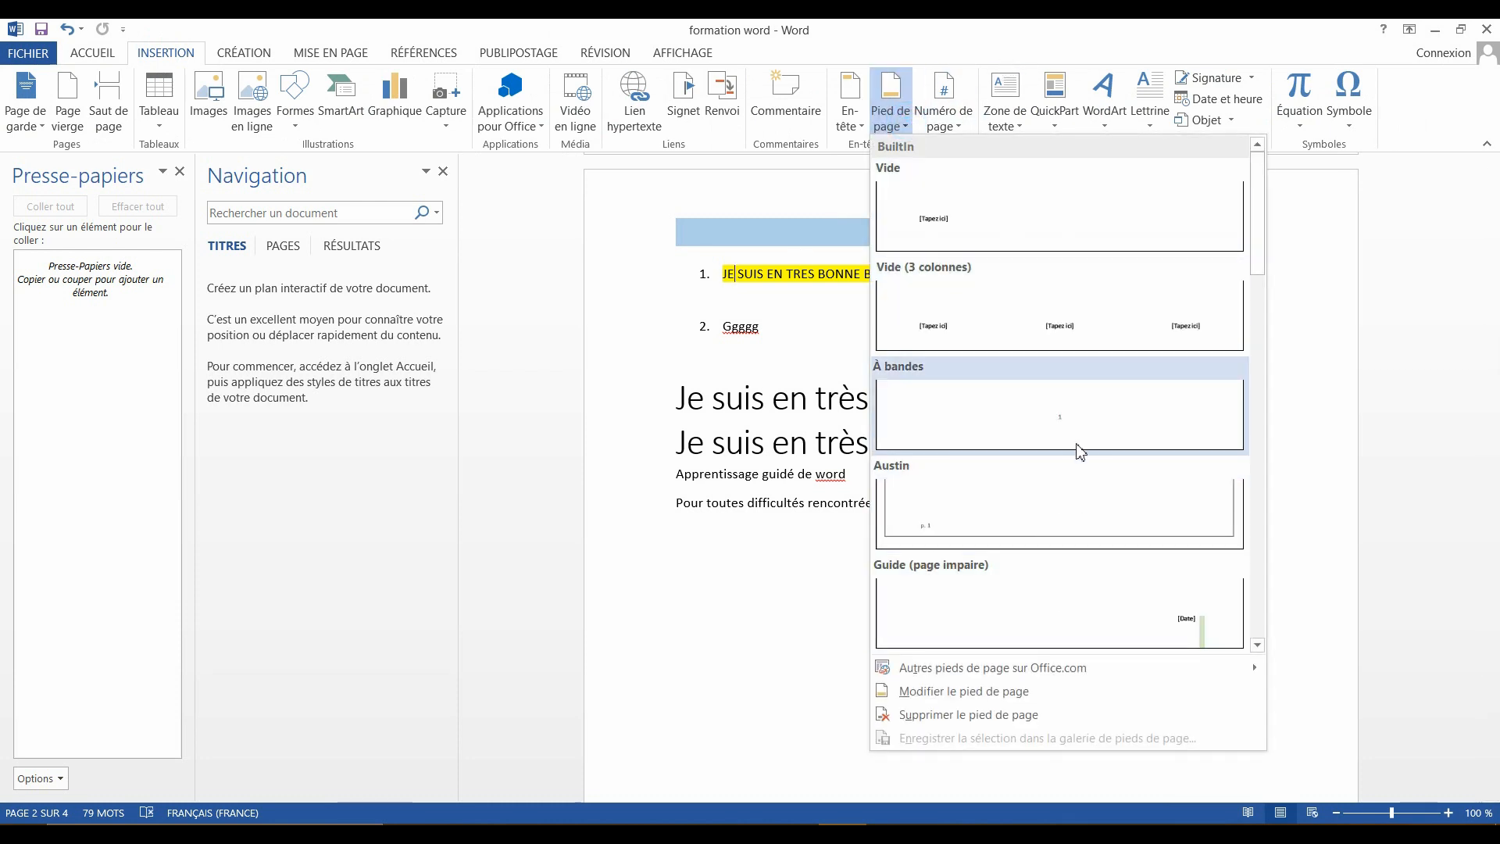
pyautogui.click(1132, 636)
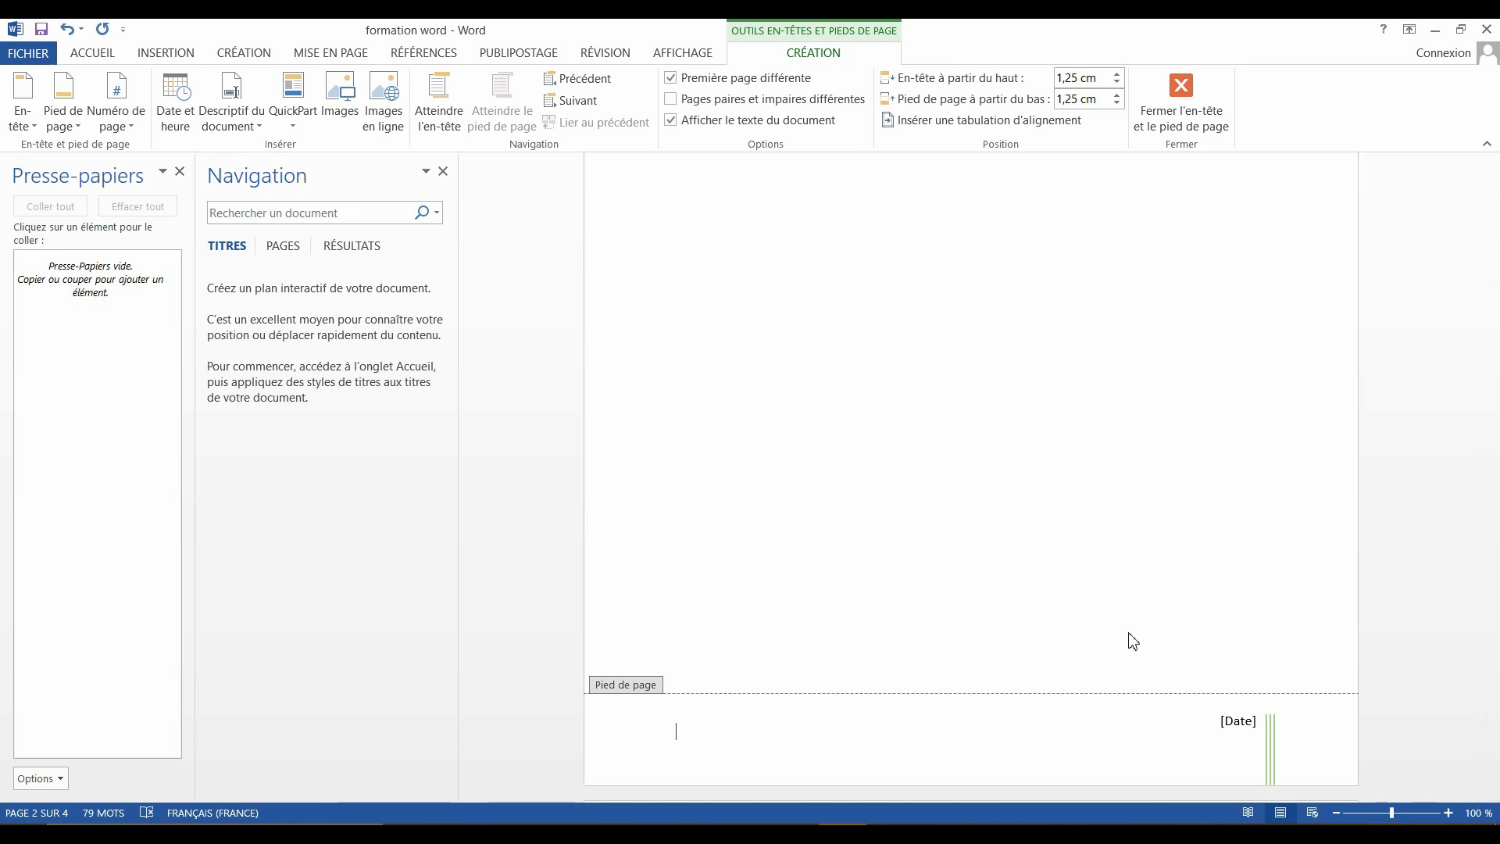
pyautogui.doubleClick(1077, 344)
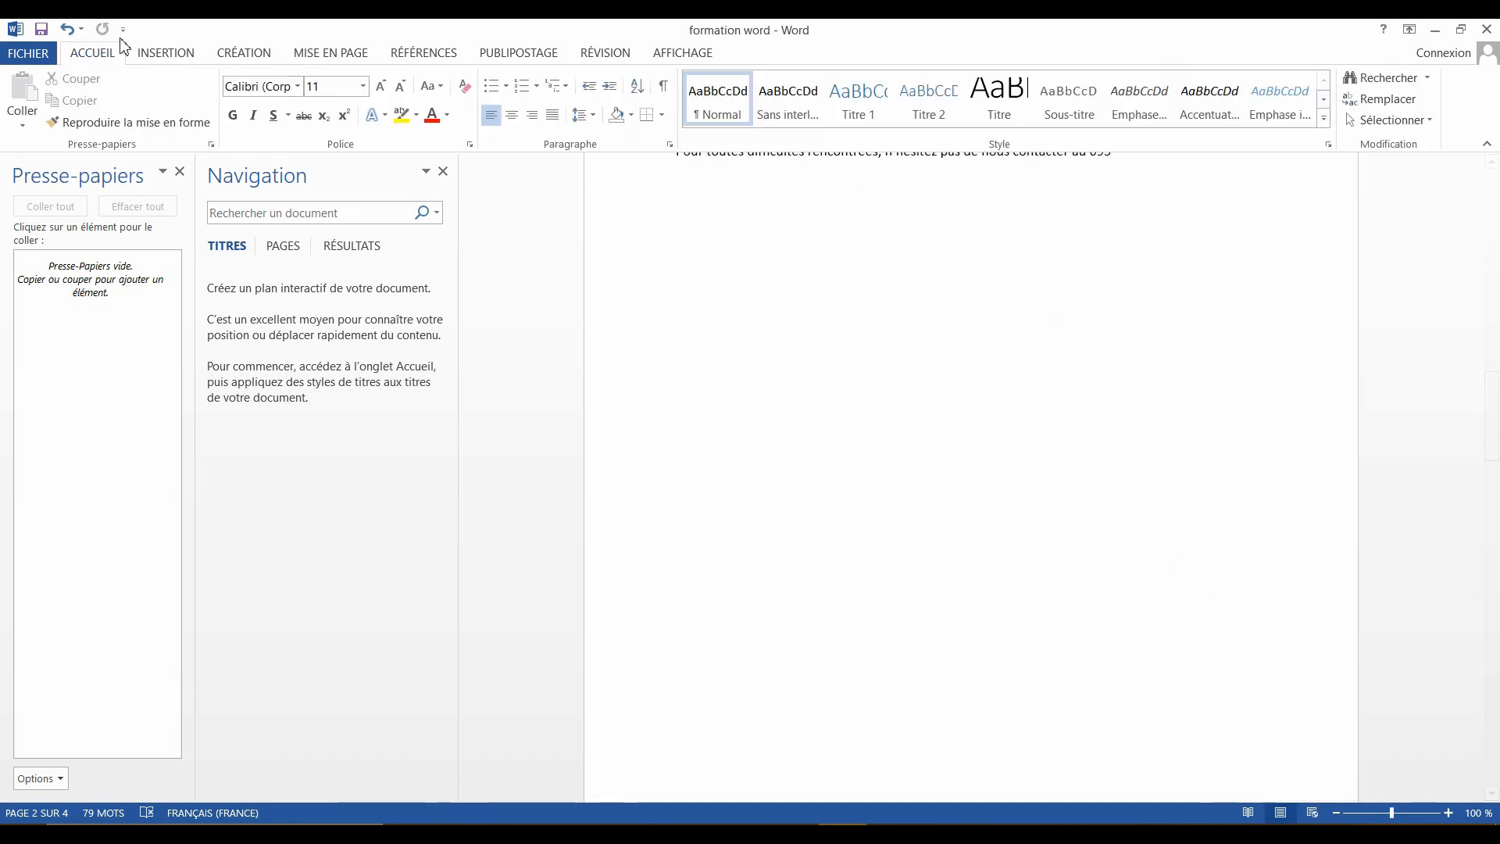
# Step: Review the page number positions and the page number format options, closing the format dialog without applying anything
pyautogui.click(177, 55)
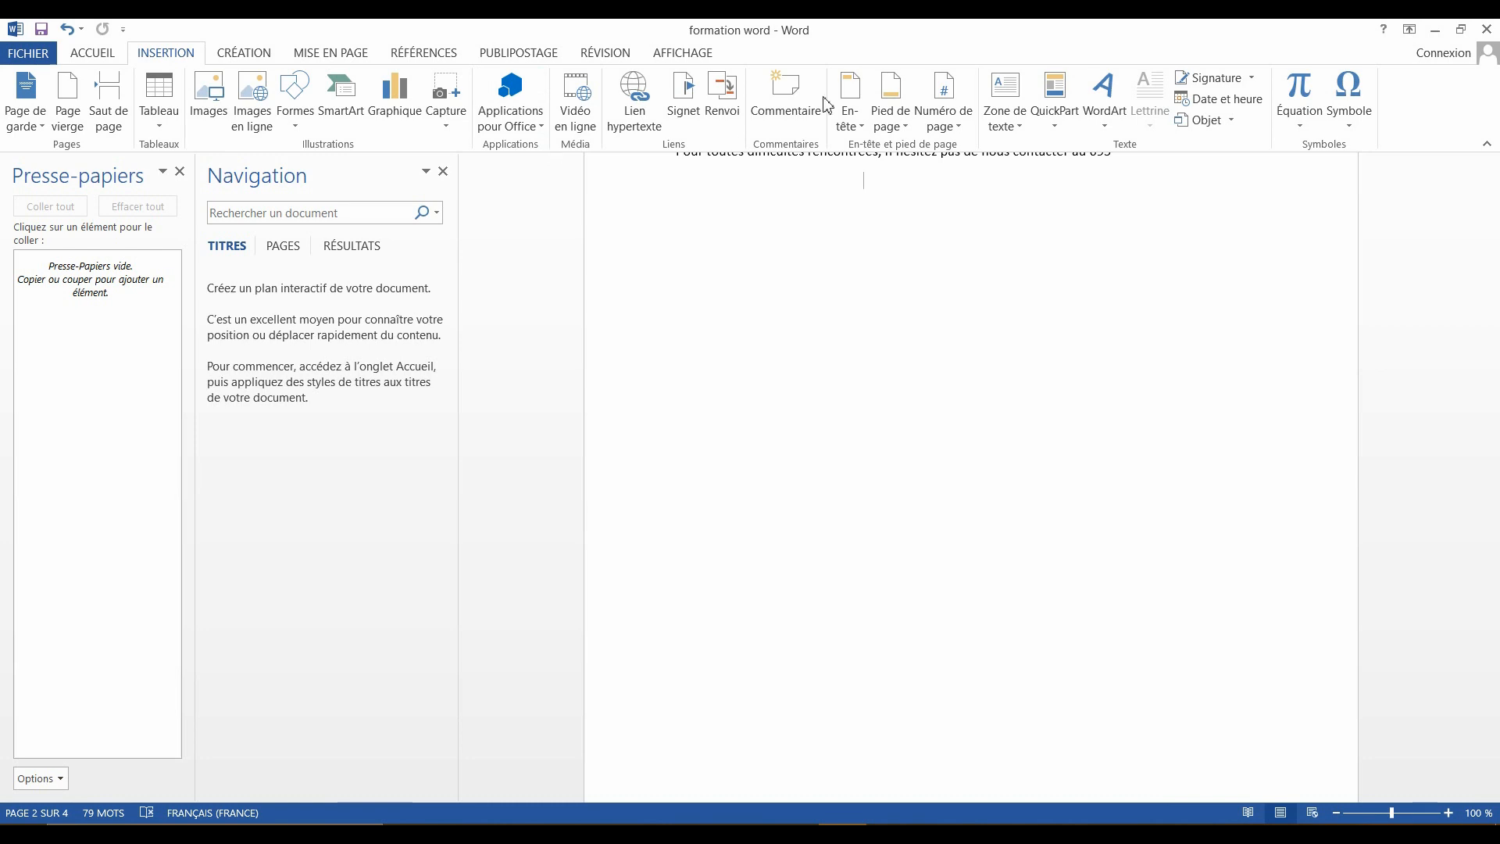
pyautogui.click(956, 127)
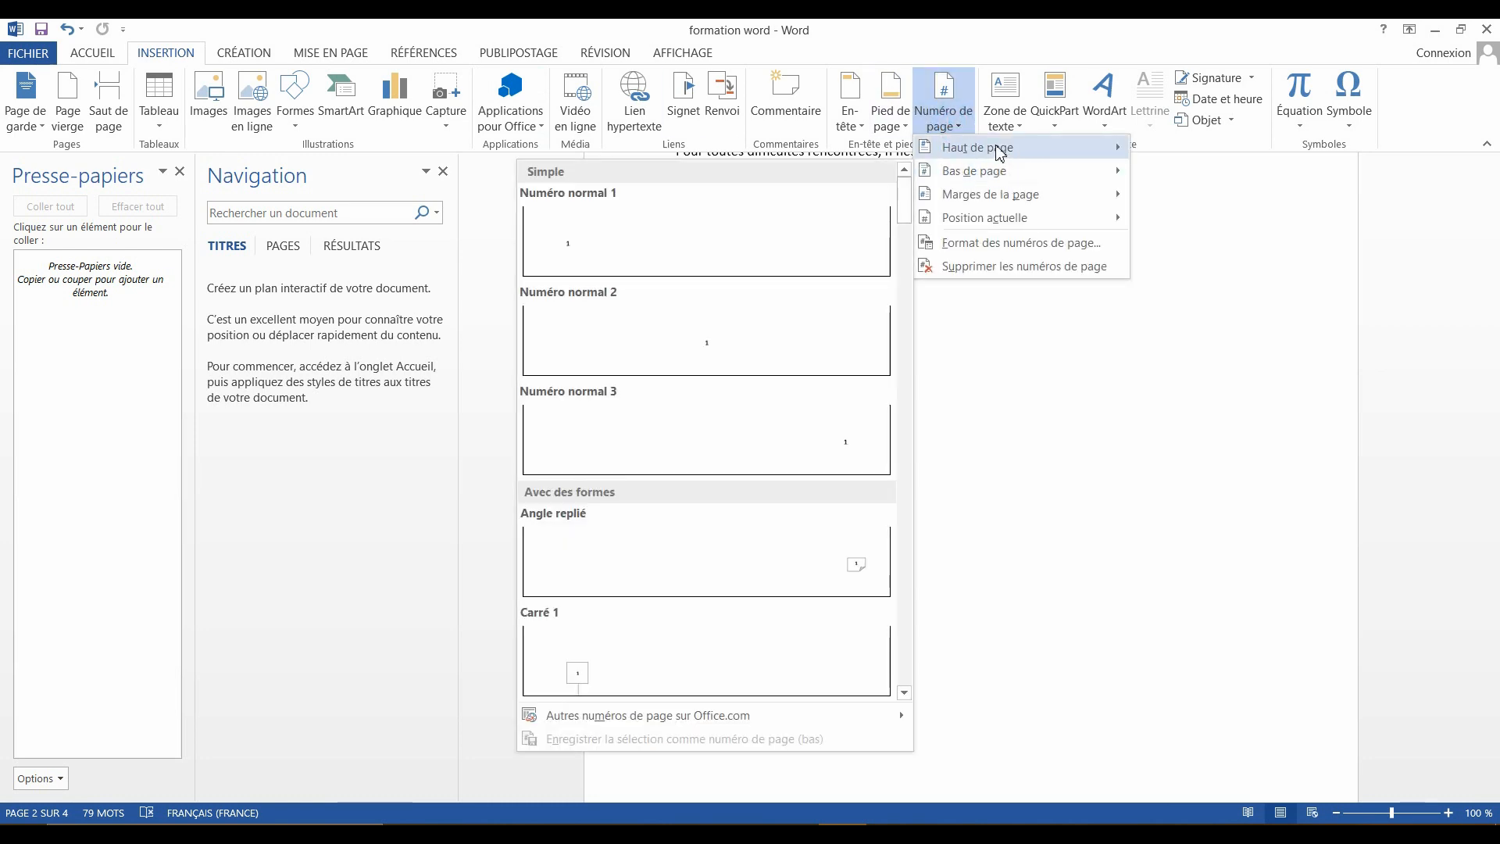
pyautogui.moveTo(1000, 154)
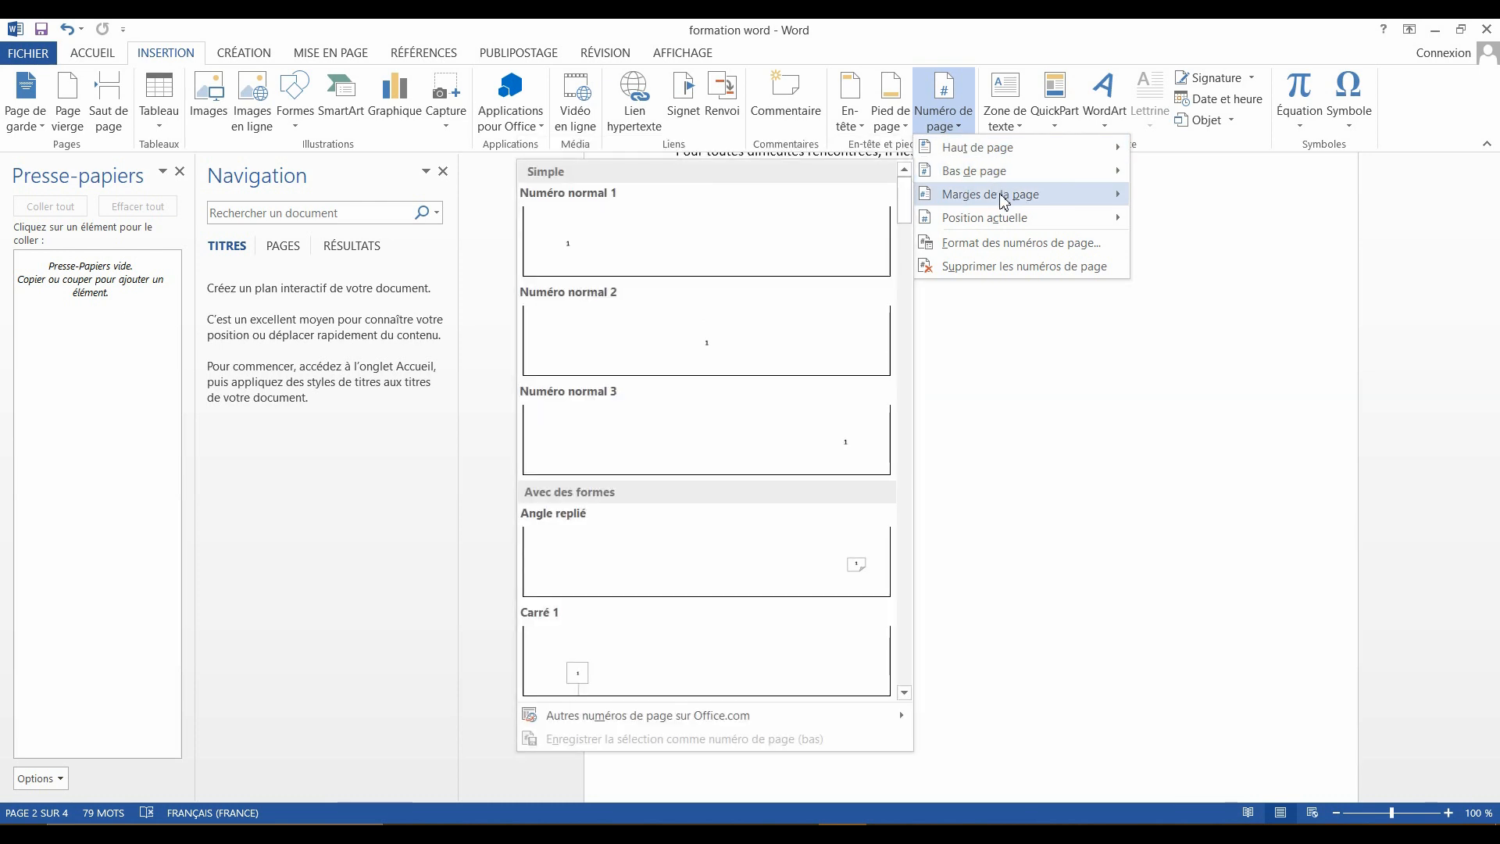
pyautogui.moveTo(1004, 202)
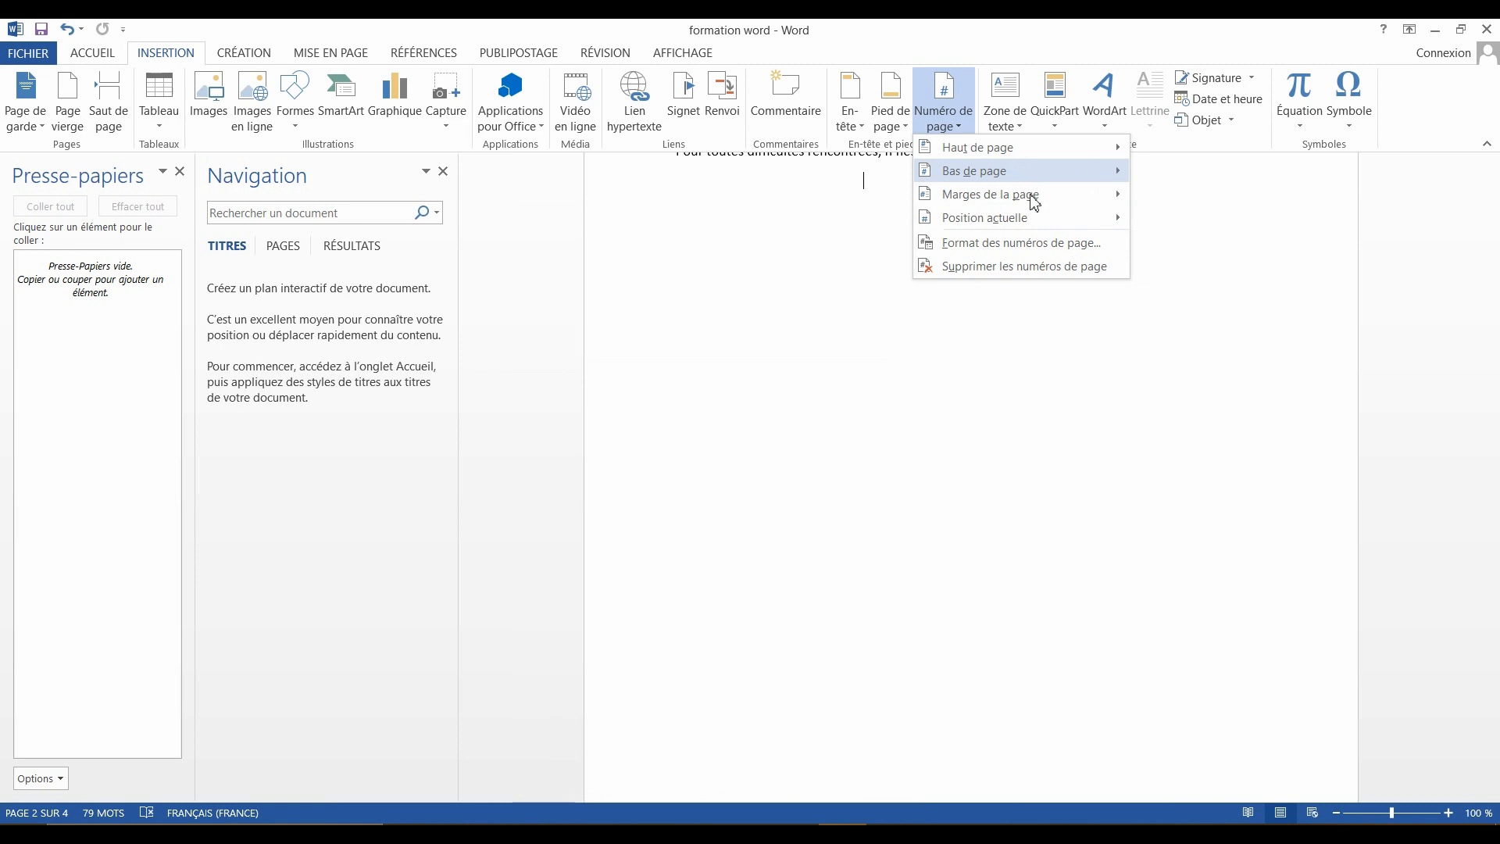
pyautogui.click(1000, 244)
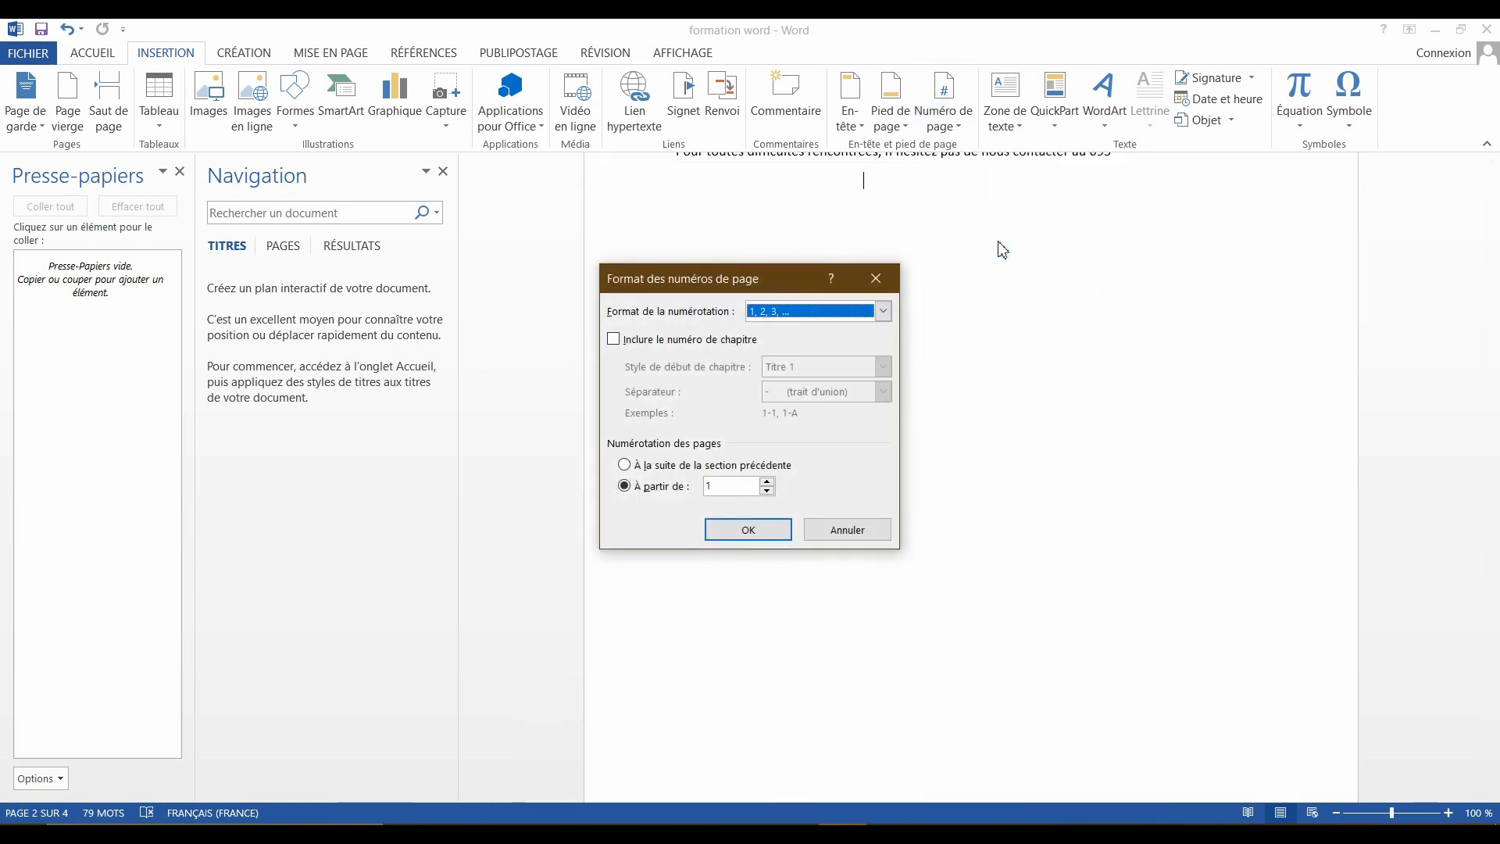
pyautogui.click(883, 310)
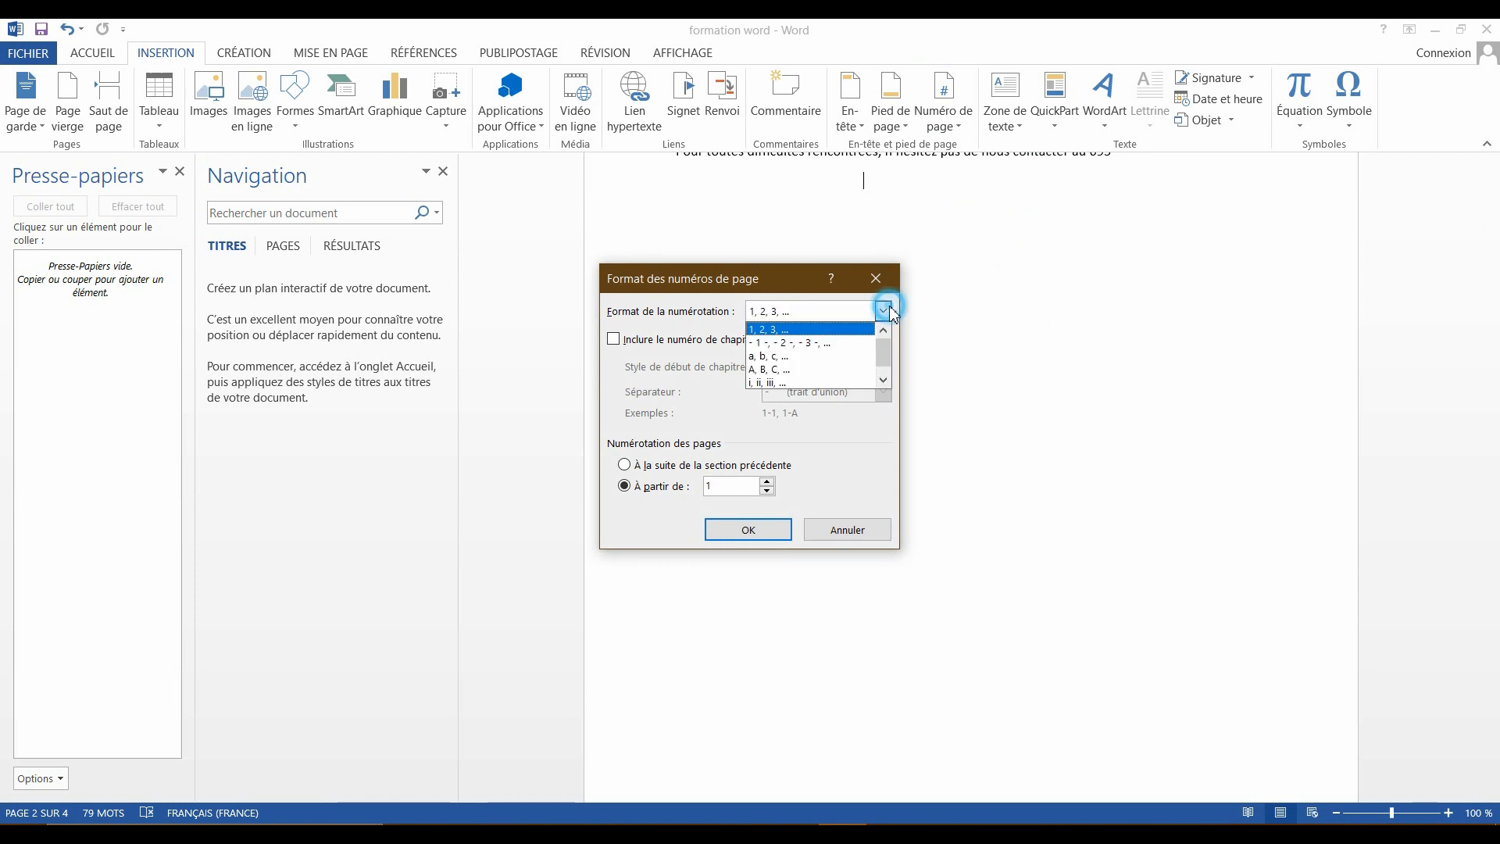
pyautogui.click(854, 447)
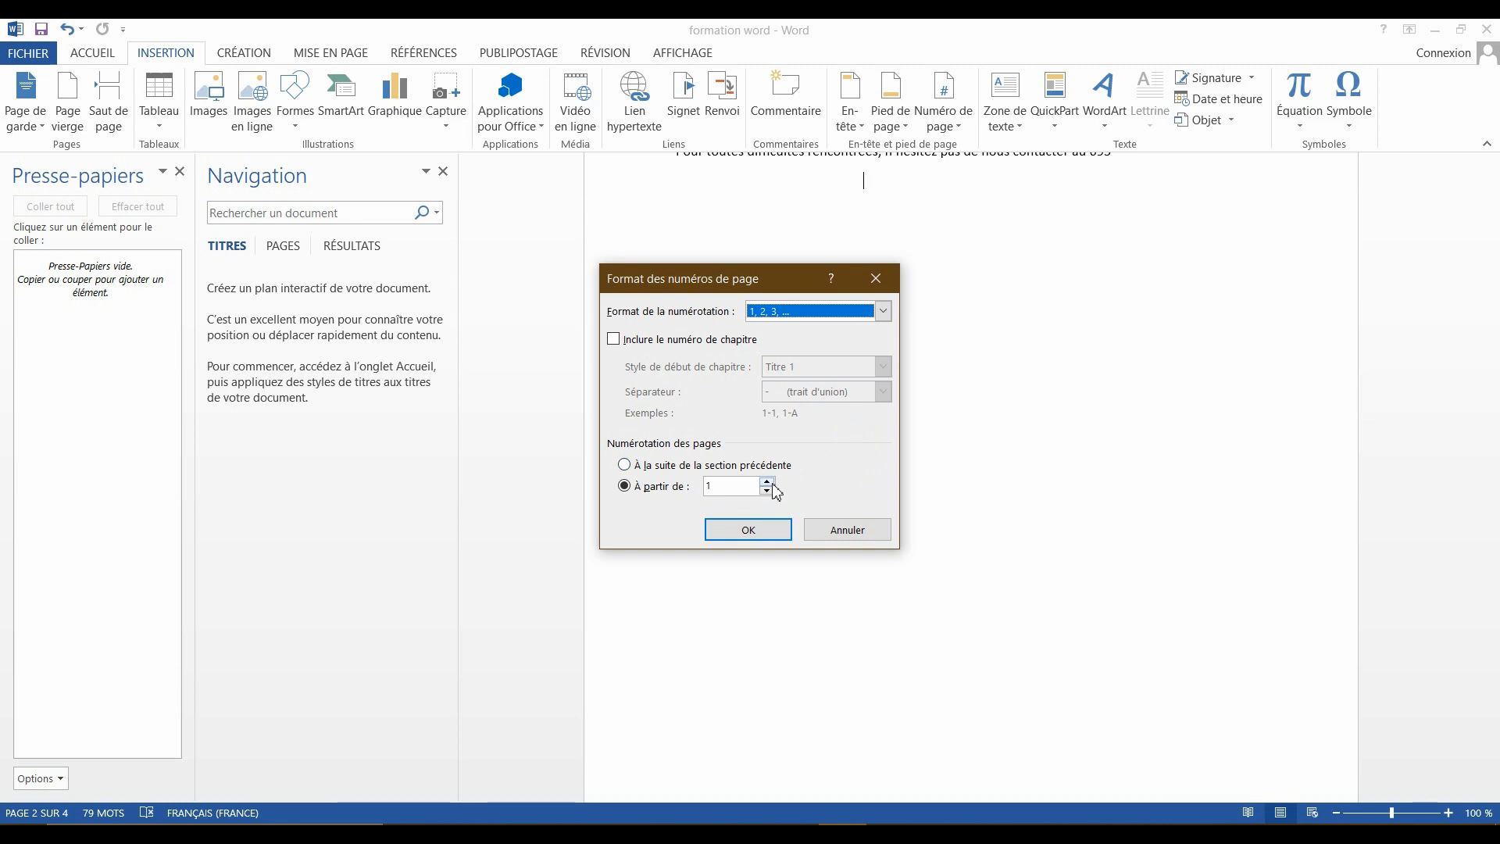
pyautogui.click(623, 465)
pyautogui.click(624, 486)
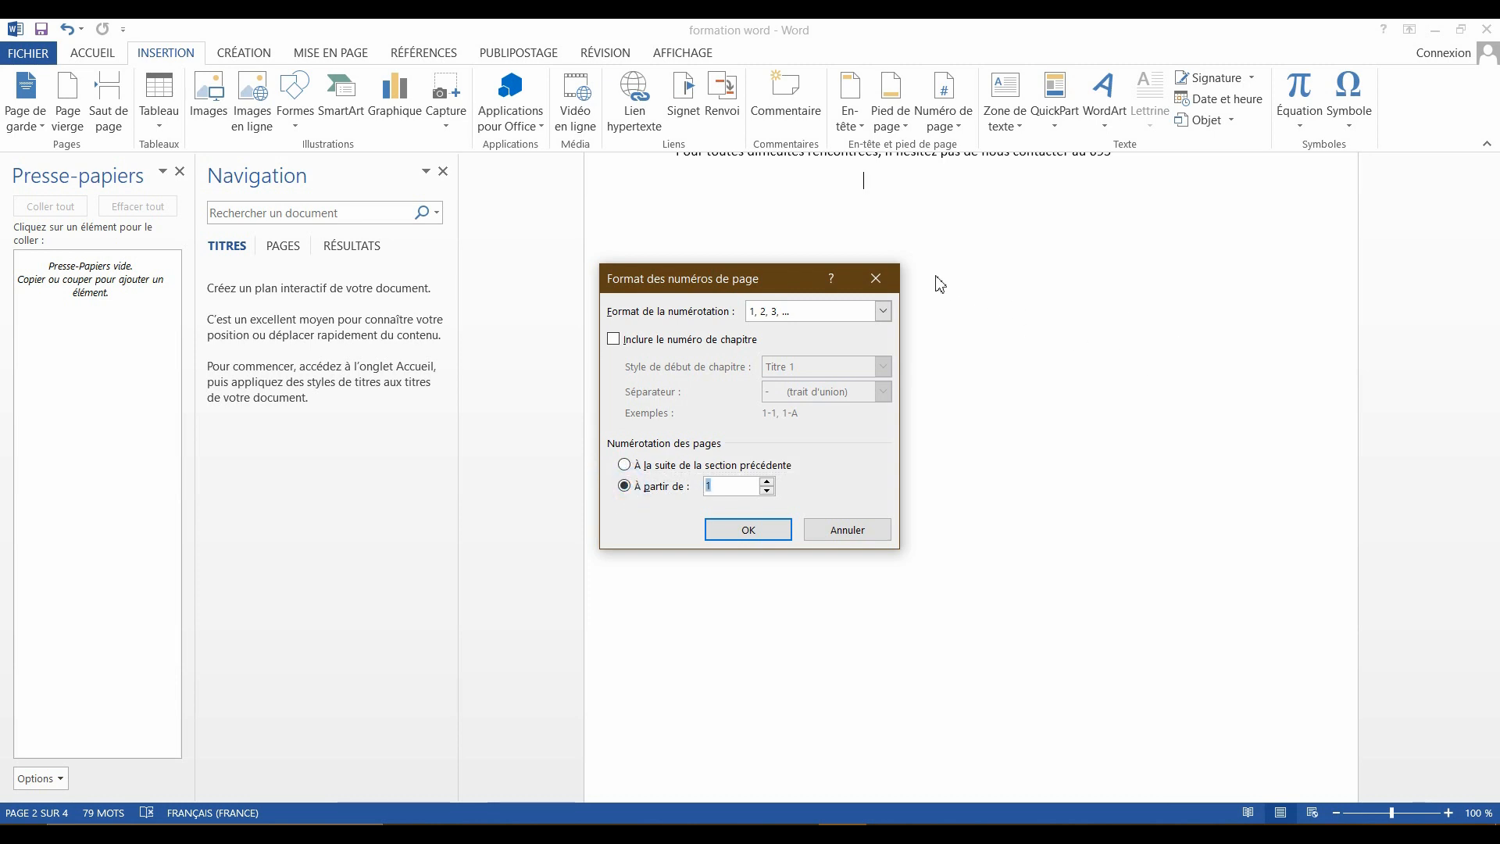
pyautogui.click(887, 278)
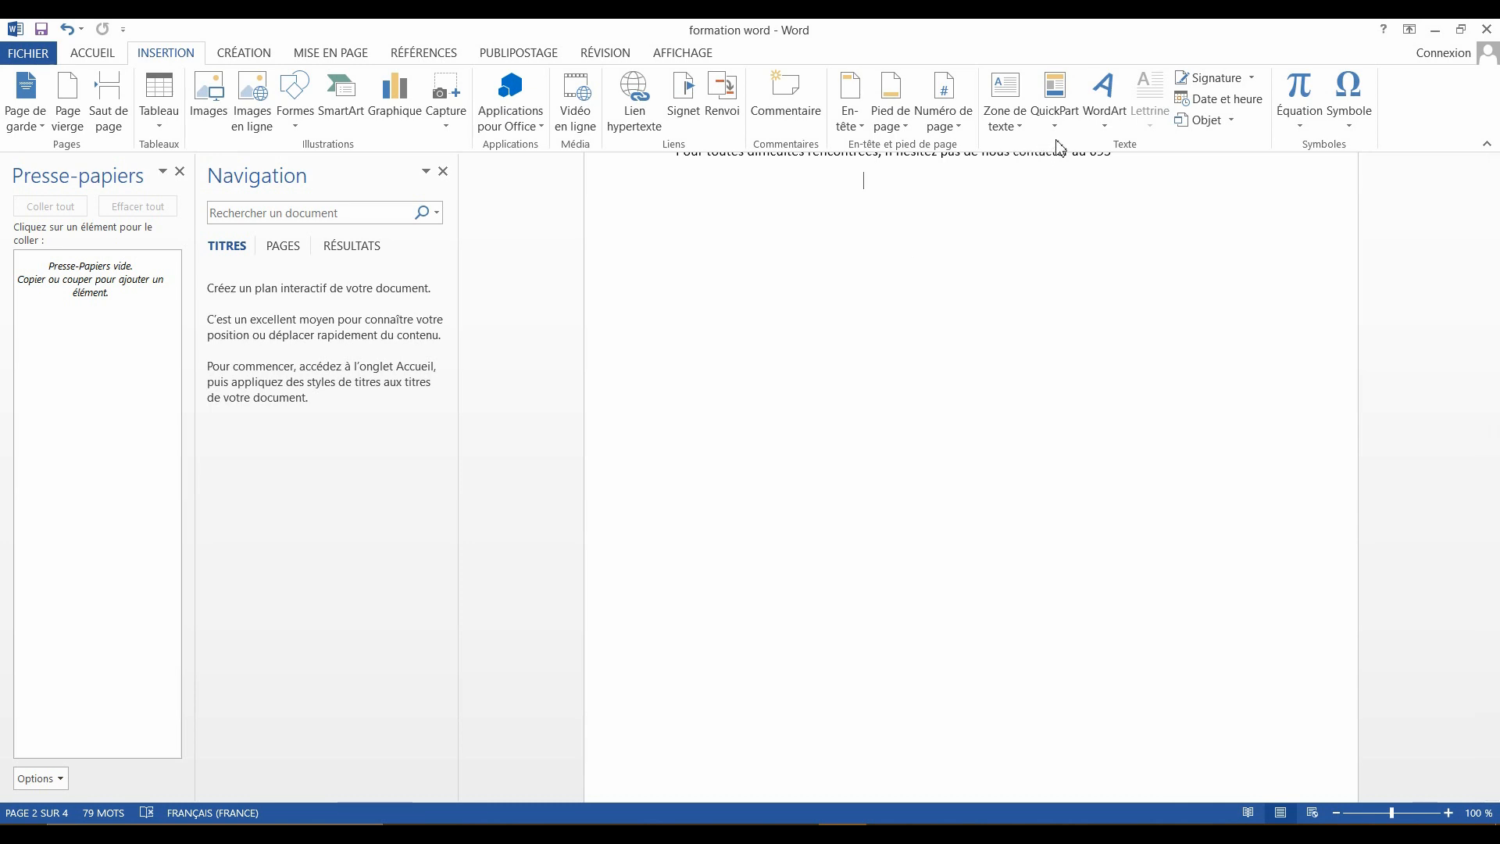
# Step: View the built-in text box gallery and the option to draw a text box, dismissing it without inserting anything
pyautogui.click(1020, 127)
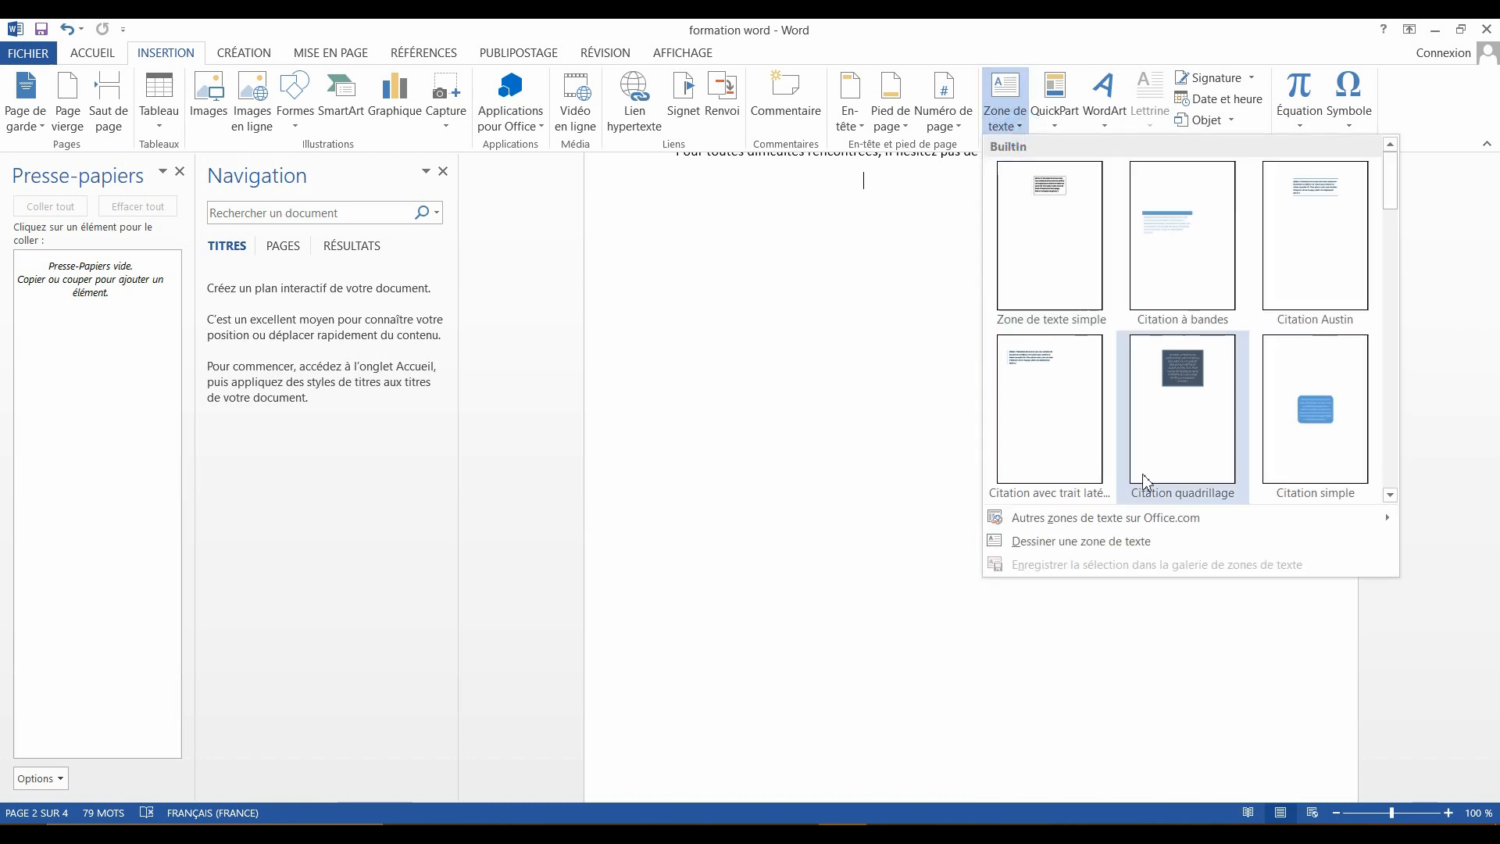
pyautogui.moveTo(1074, 527)
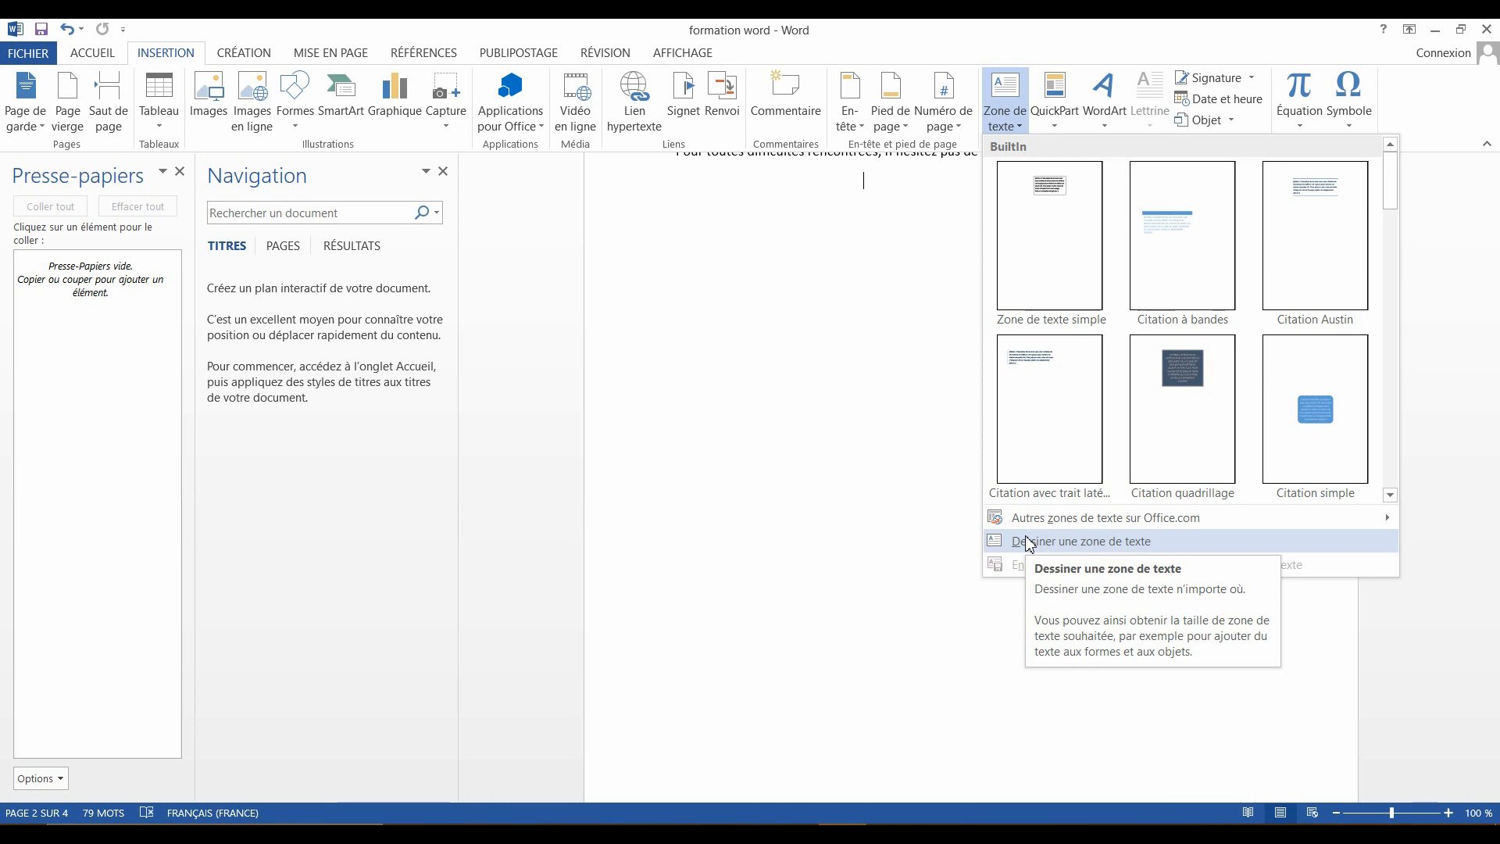
pyautogui.click(896, 422)
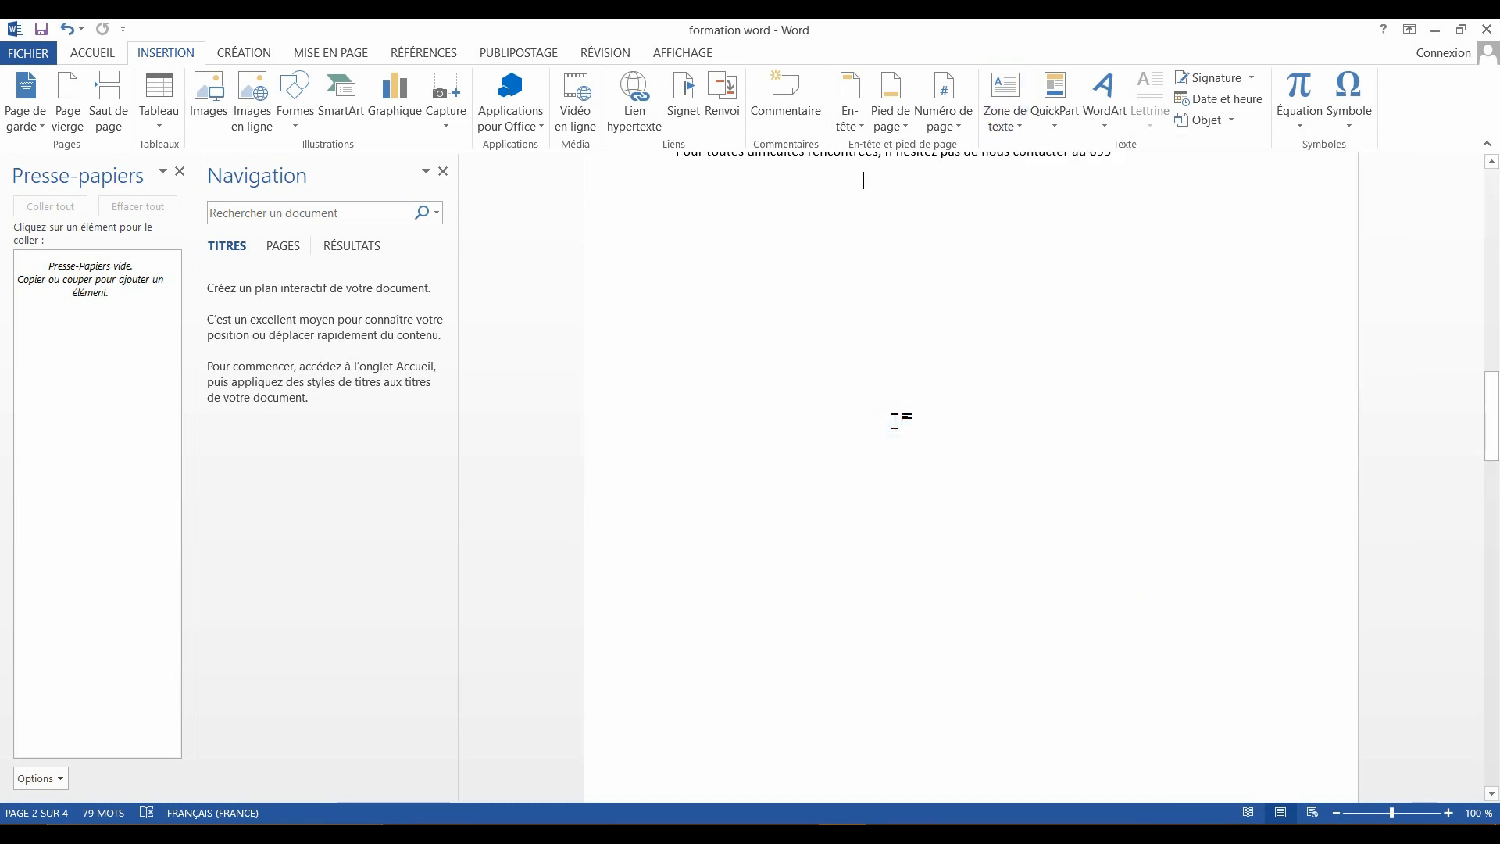
# Step: Insert a light blue WordArt reading "Tdfevdm,e," below the contact line on page 2 and deselect it
pyautogui.click(1104, 134)
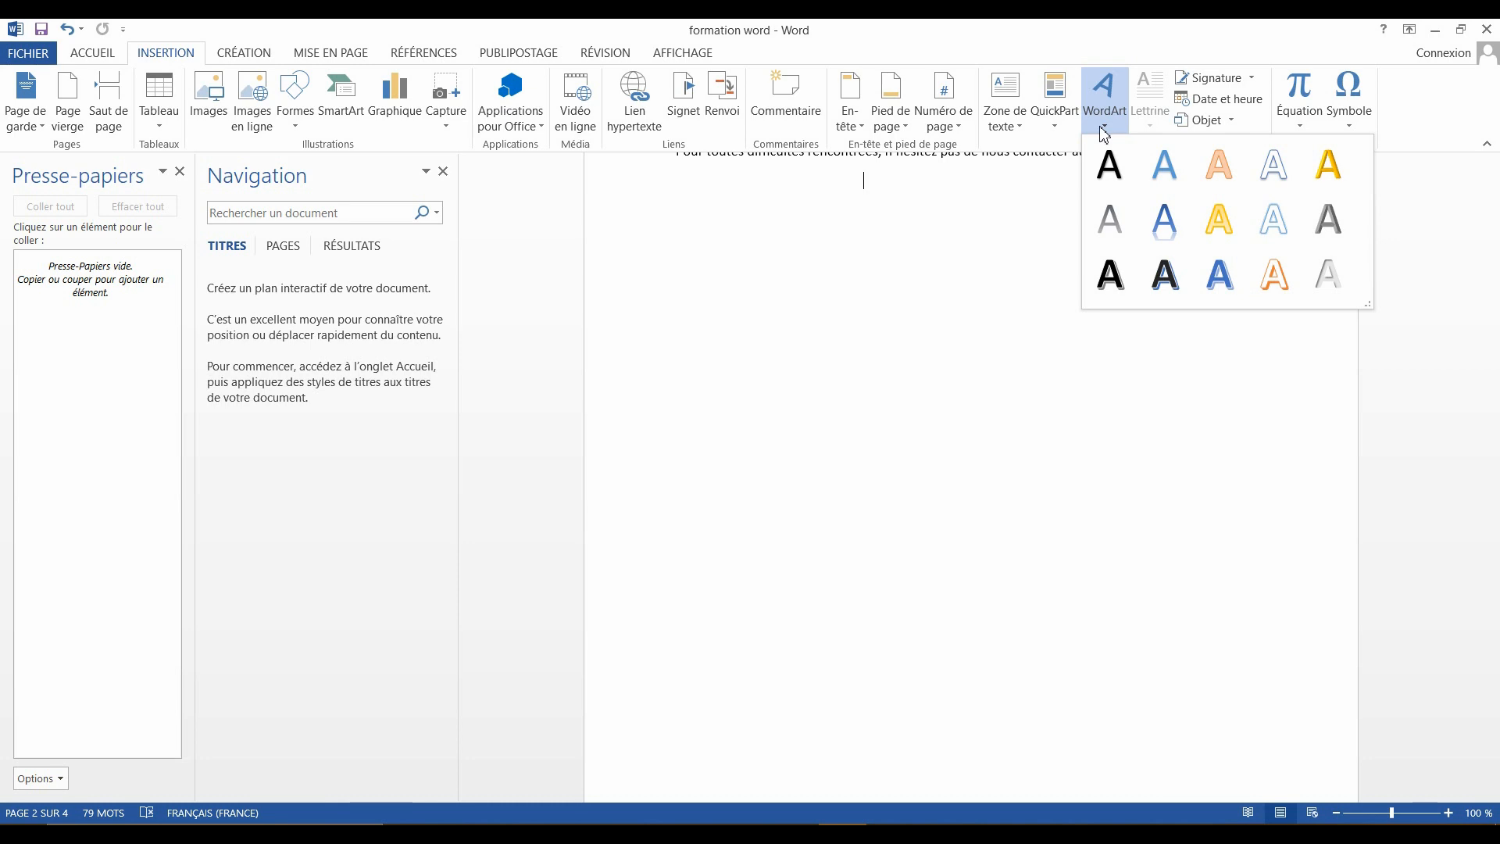
pyautogui.click(1162, 162)
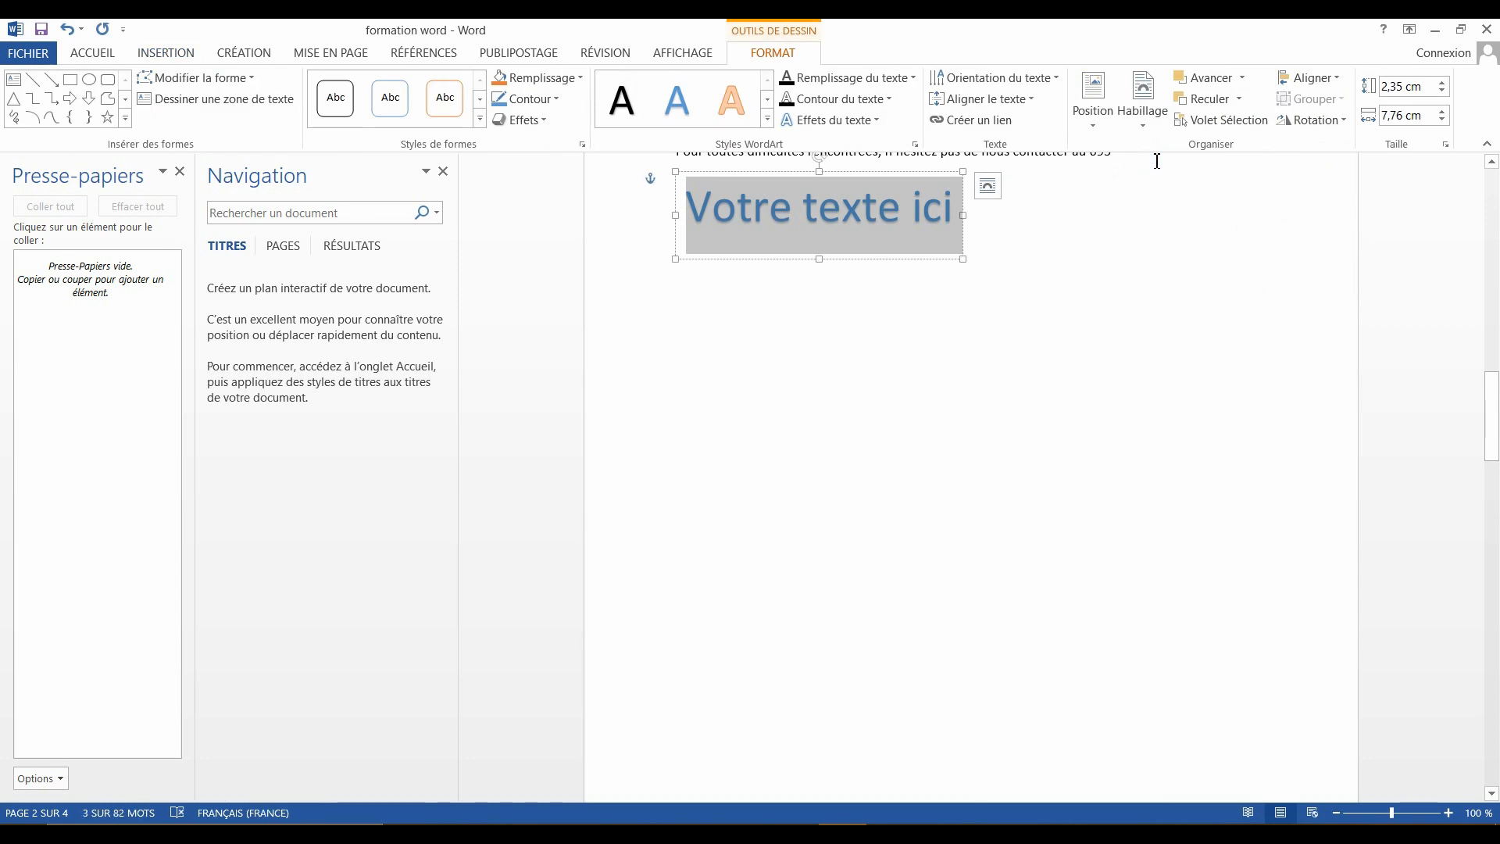
pyautogui.write('tdfevdm,e,')
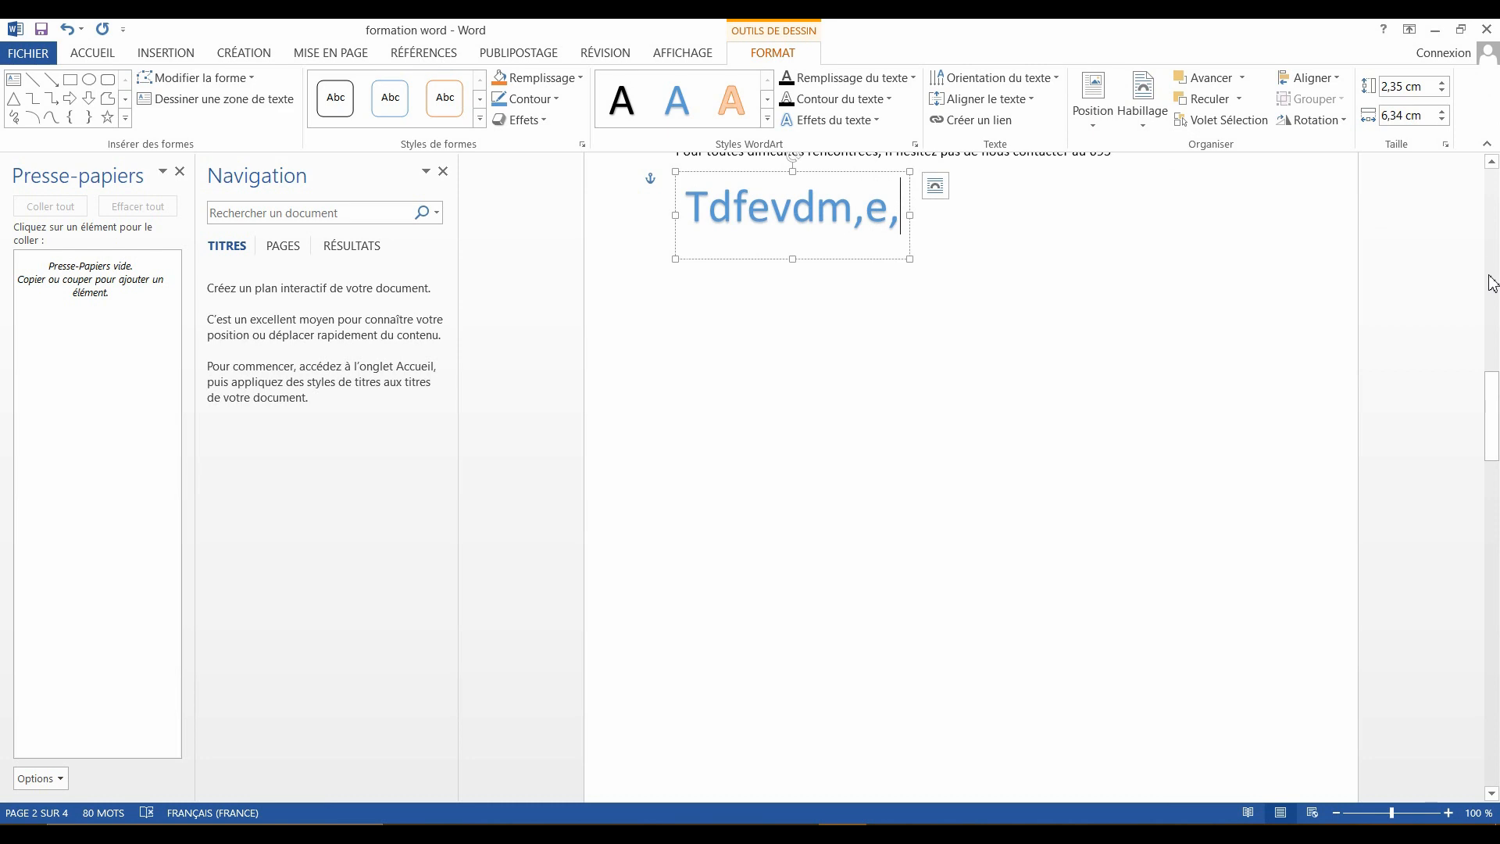
pyautogui.press('super')
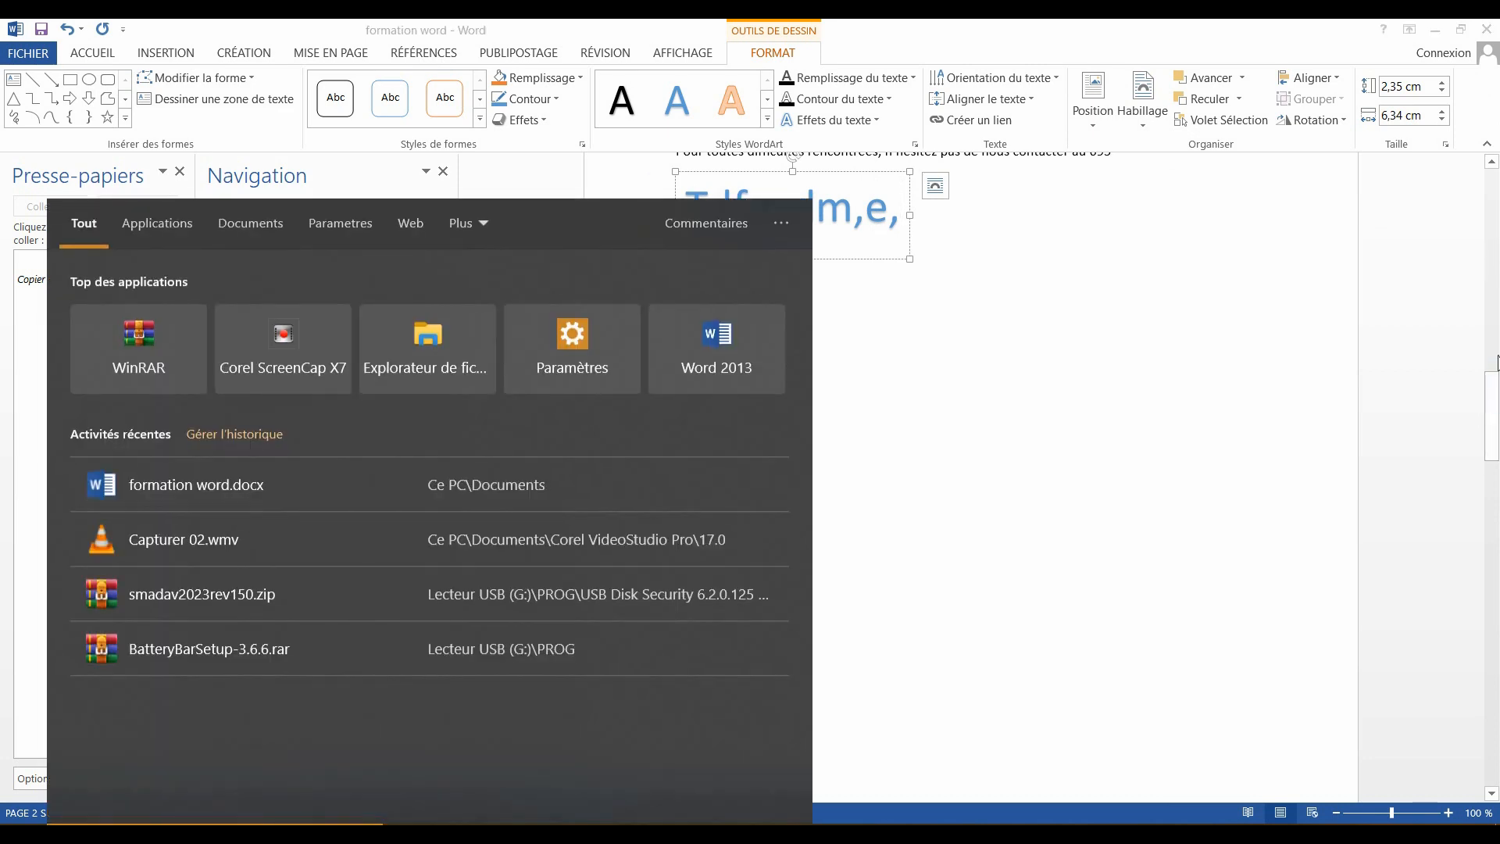
pyautogui.click(1498, 397)
pyautogui.moveTo(1498, 397); pyautogui.dragTo(1497, 355)
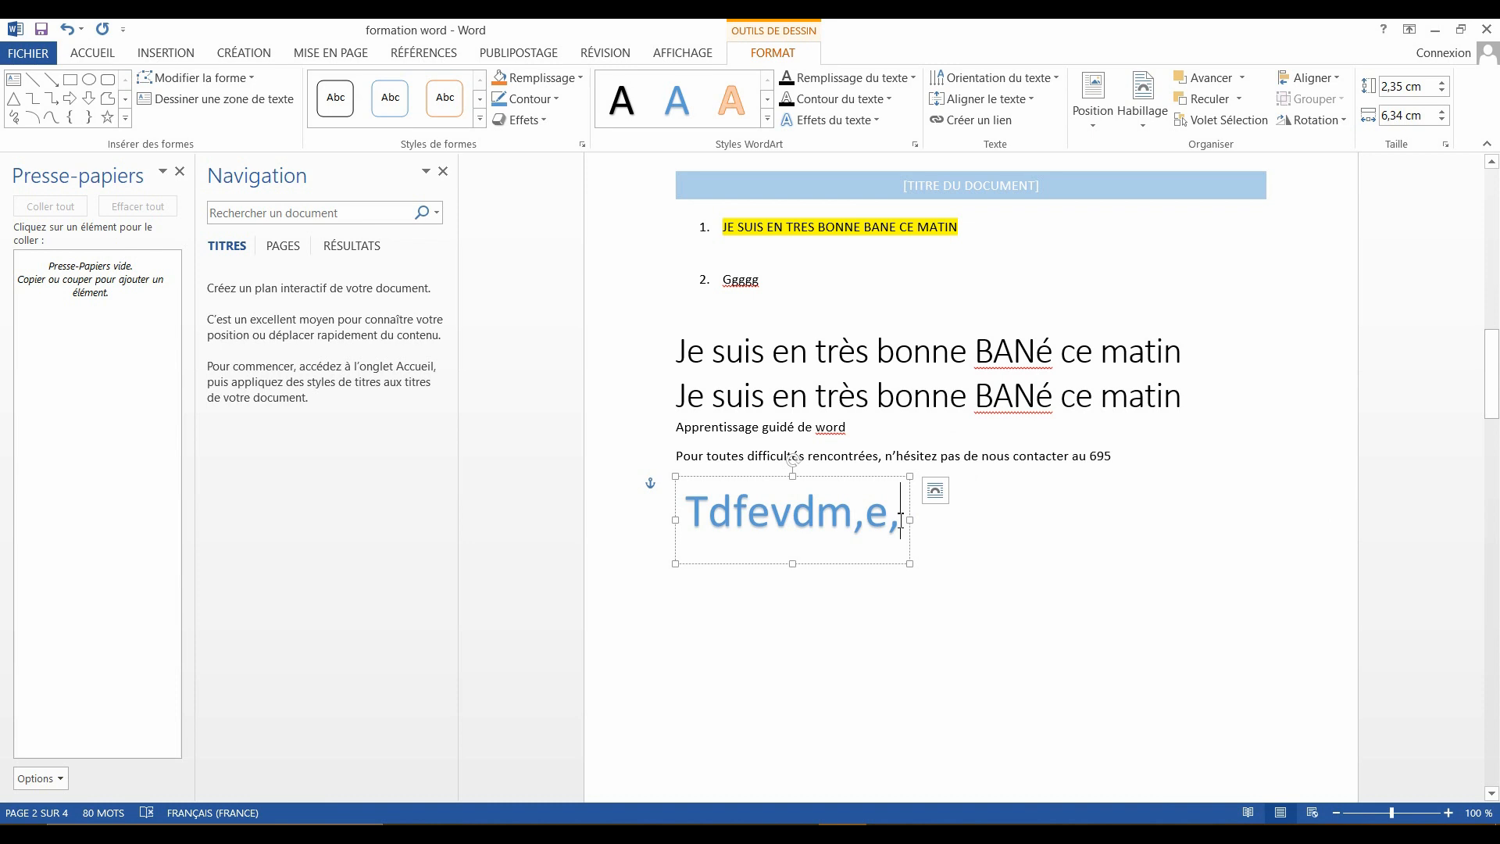
pyautogui.click(984, 556)
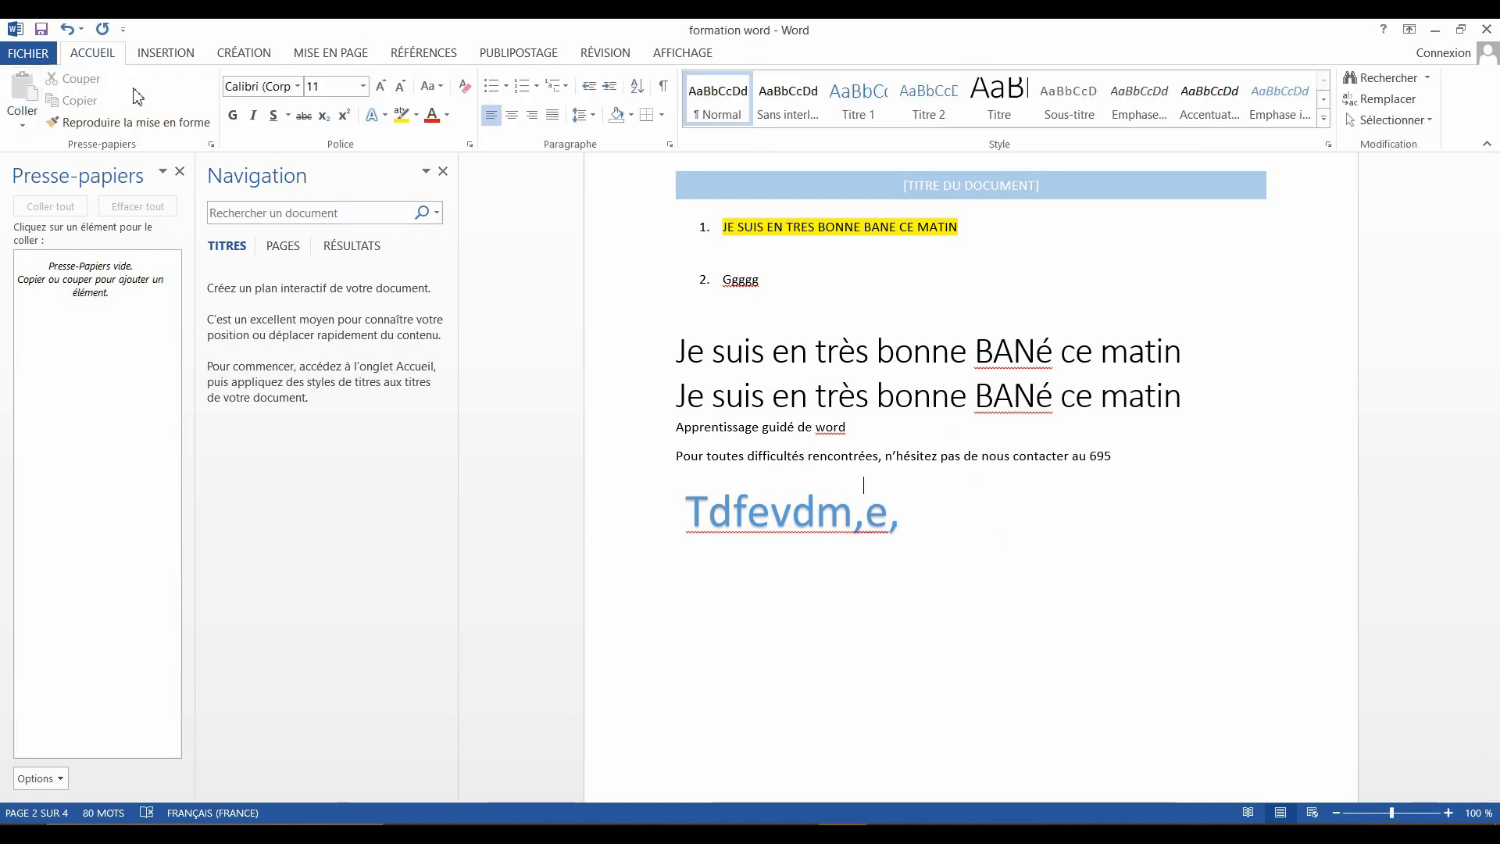
# Step: Select part of the two large "Je suis en très bonne" lines and view the drop cap and signature options without applying any
pyautogui.click(165, 53)
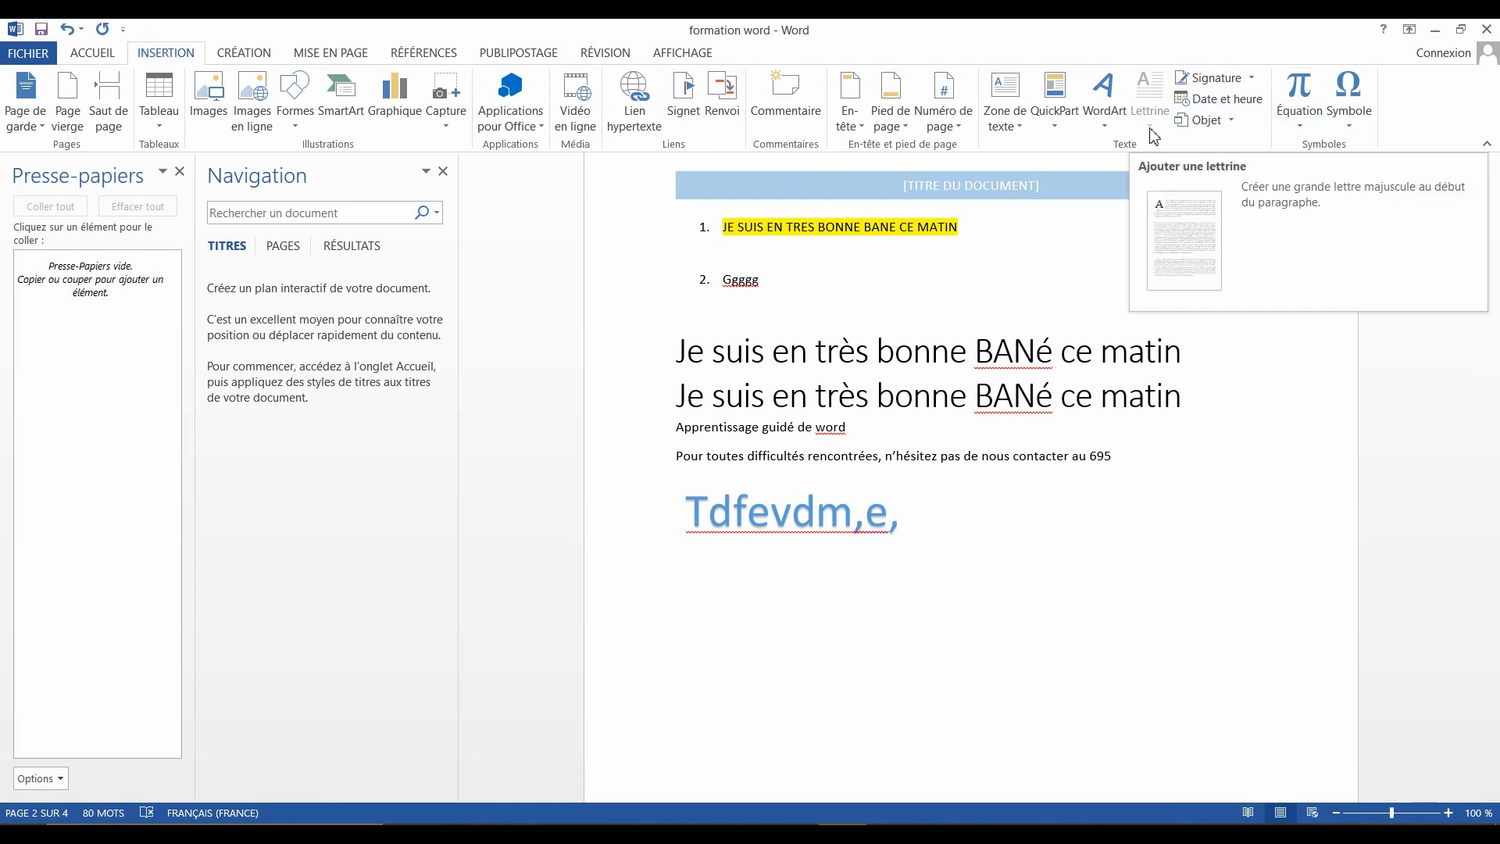
pyautogui.moveTo(674, 350); pyautogui.dragTo(906, 414)
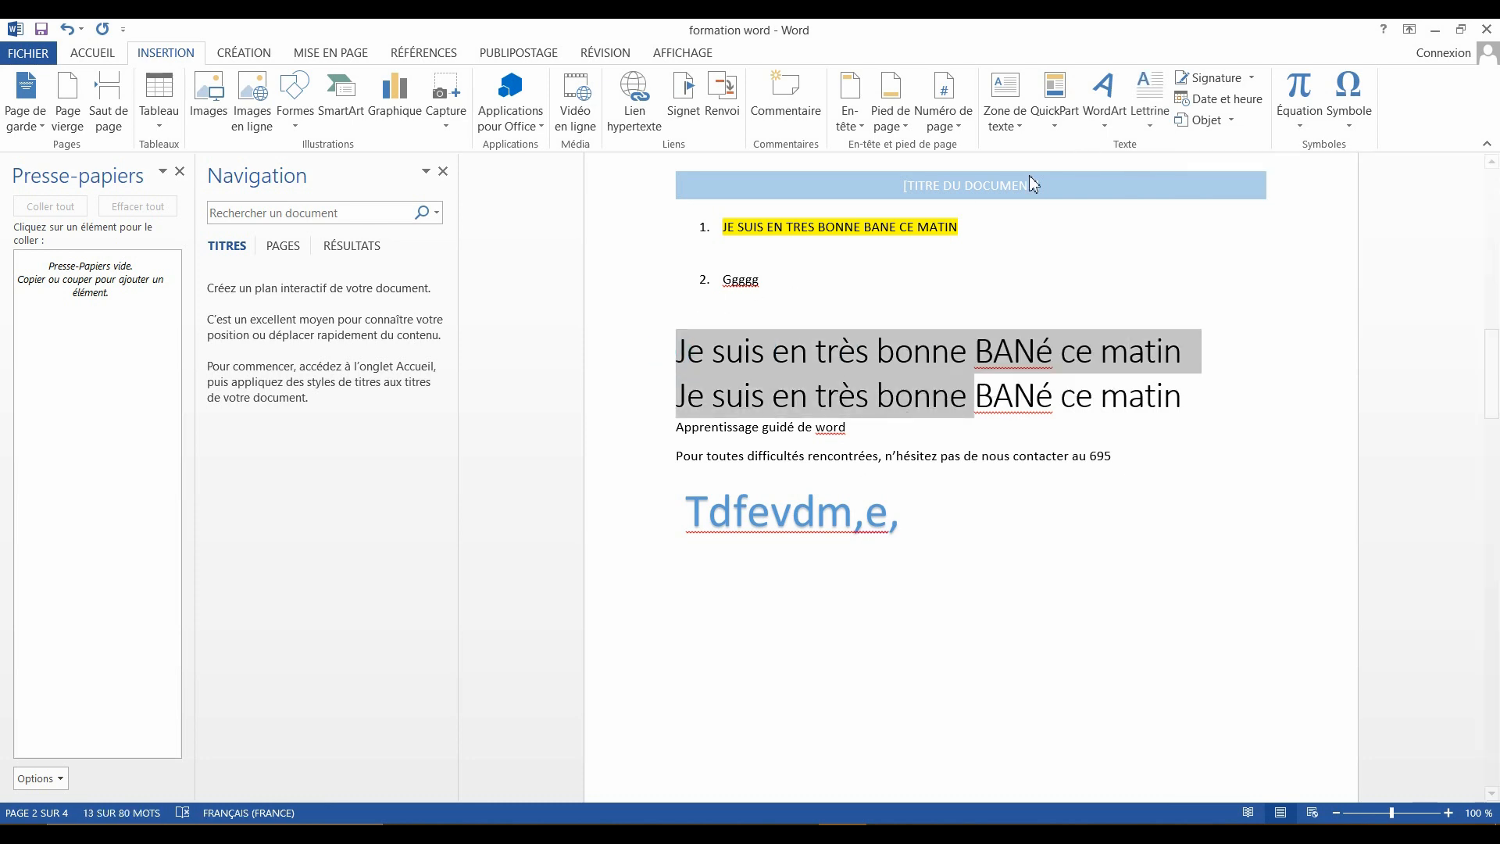
pyautogui.click(1153, 122)
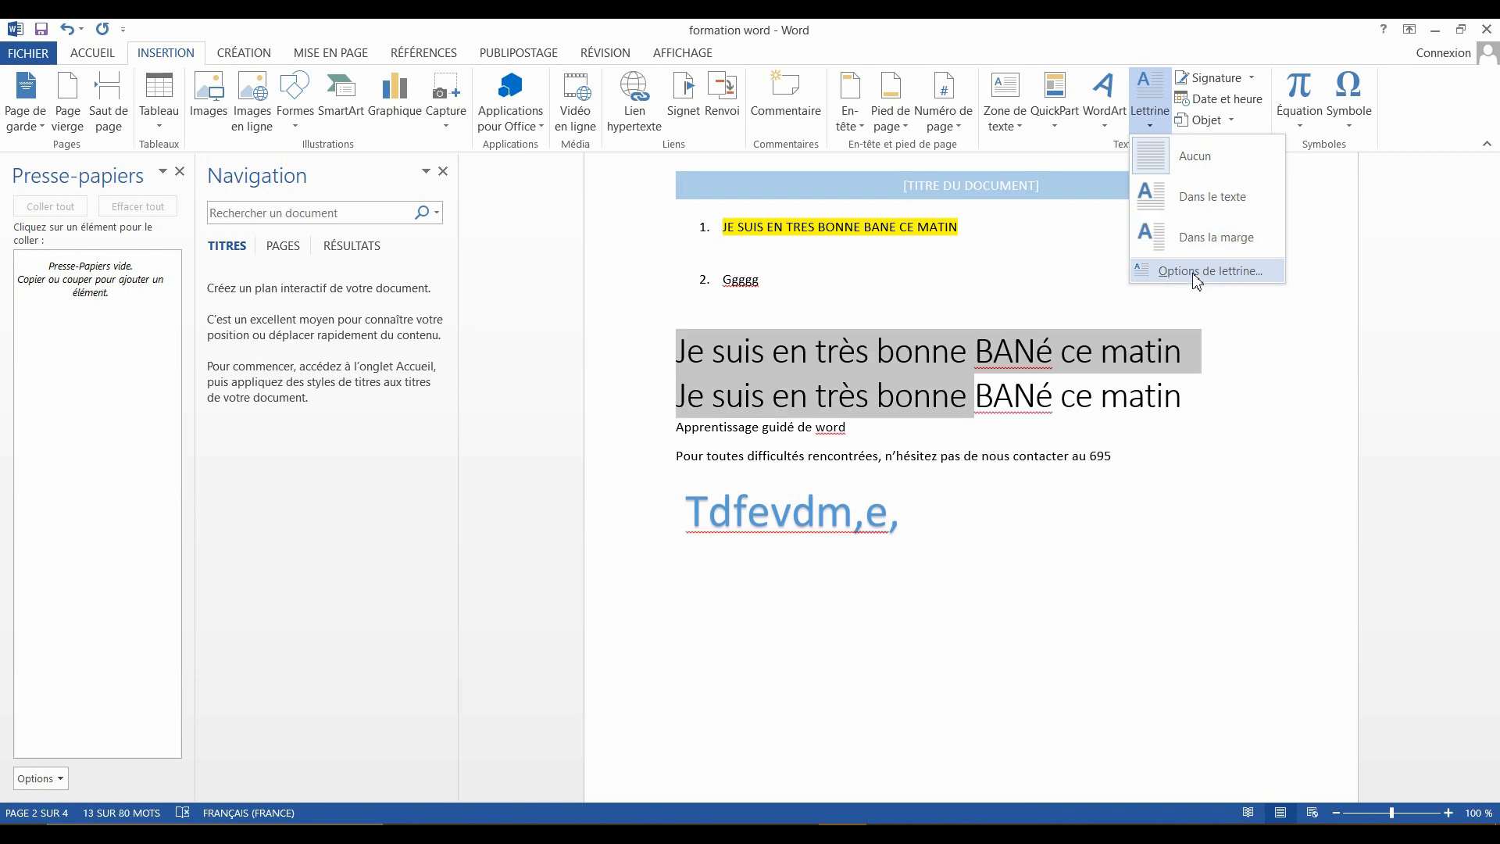
pyautogui.click(1210, 408)
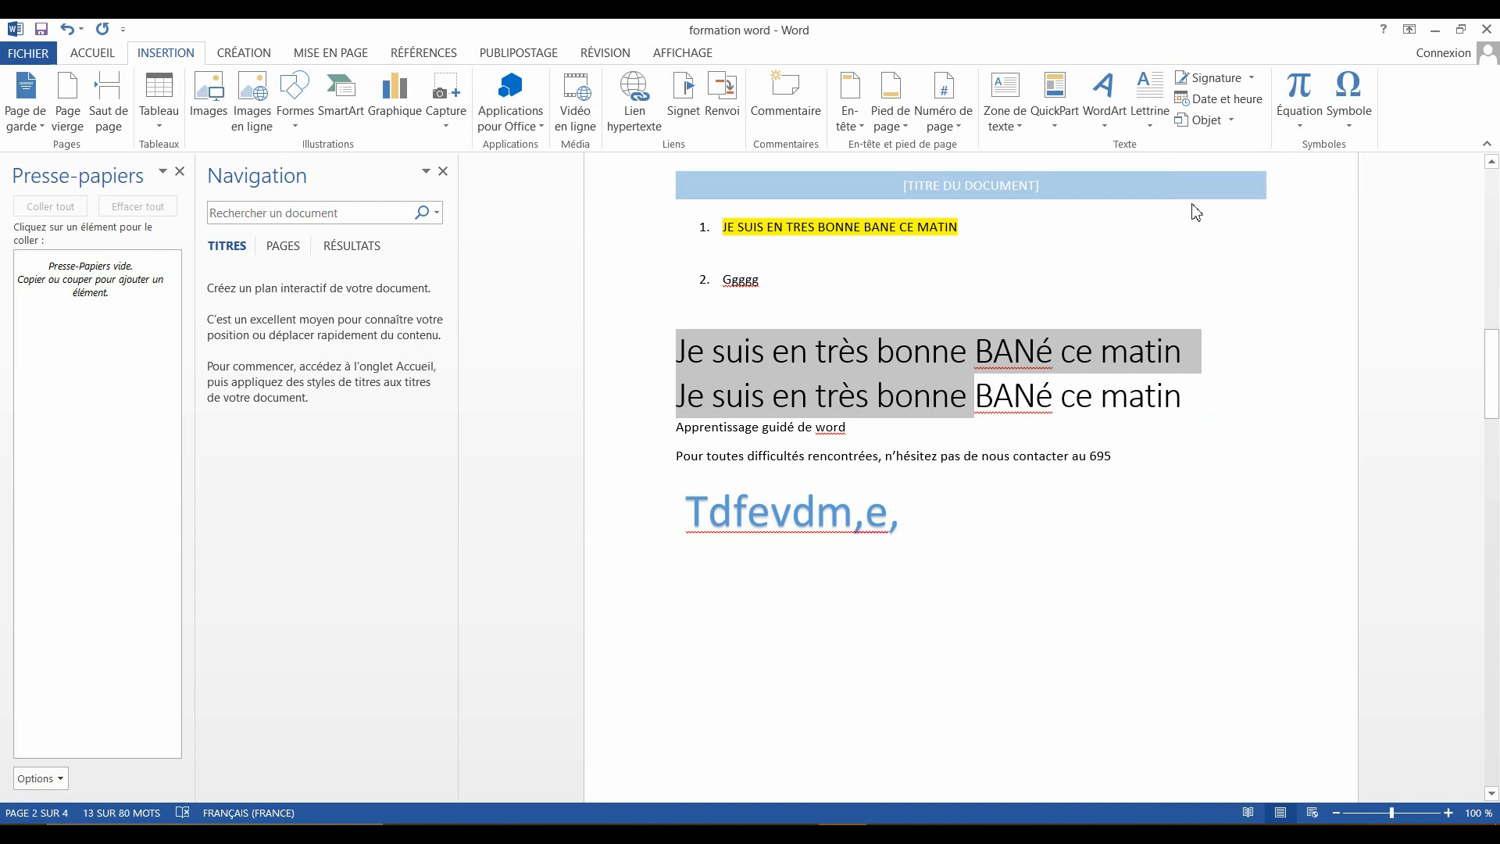
pyautogui.click(1251, 78)
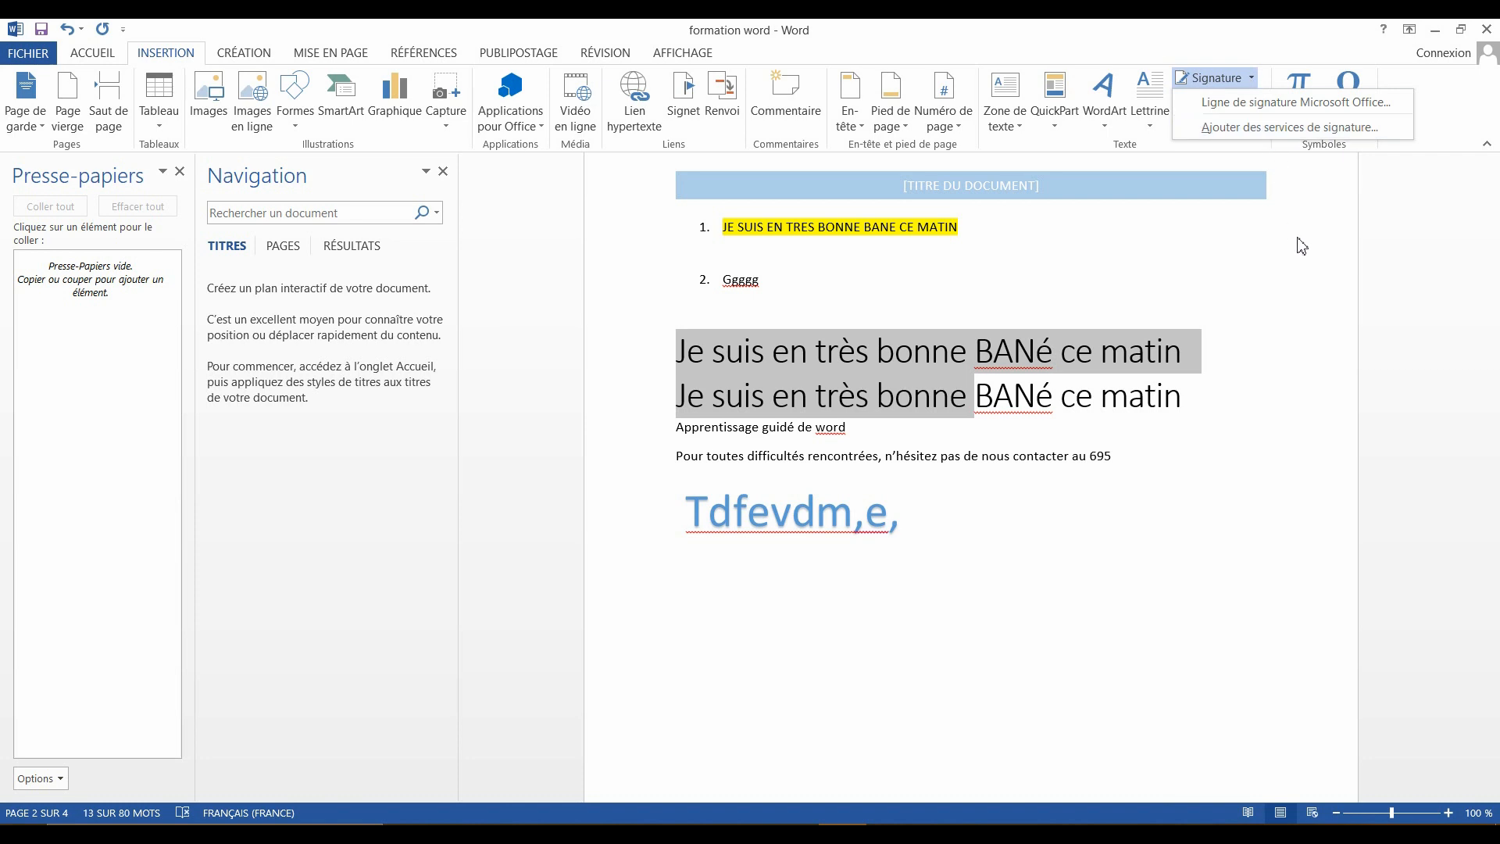
pyautogui.press('Escape')
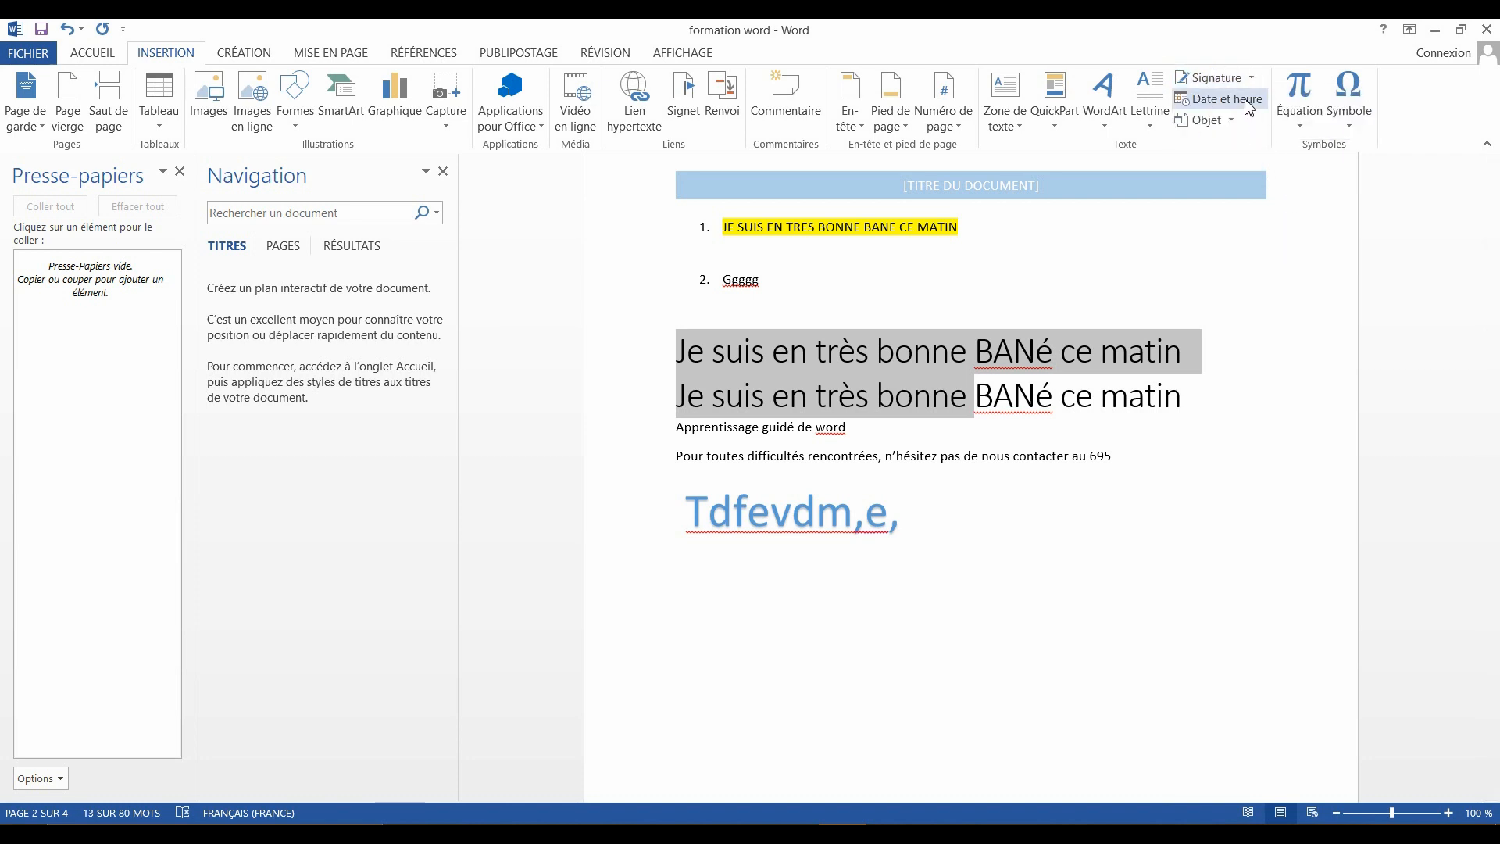
# Step: Insert the date as 31/10/2023 at the end of the highlighted first list item, and view the object insertion dialog without inserting an object
pyautogui.click(1192, 209)
pyautogui.click(1256, 102)
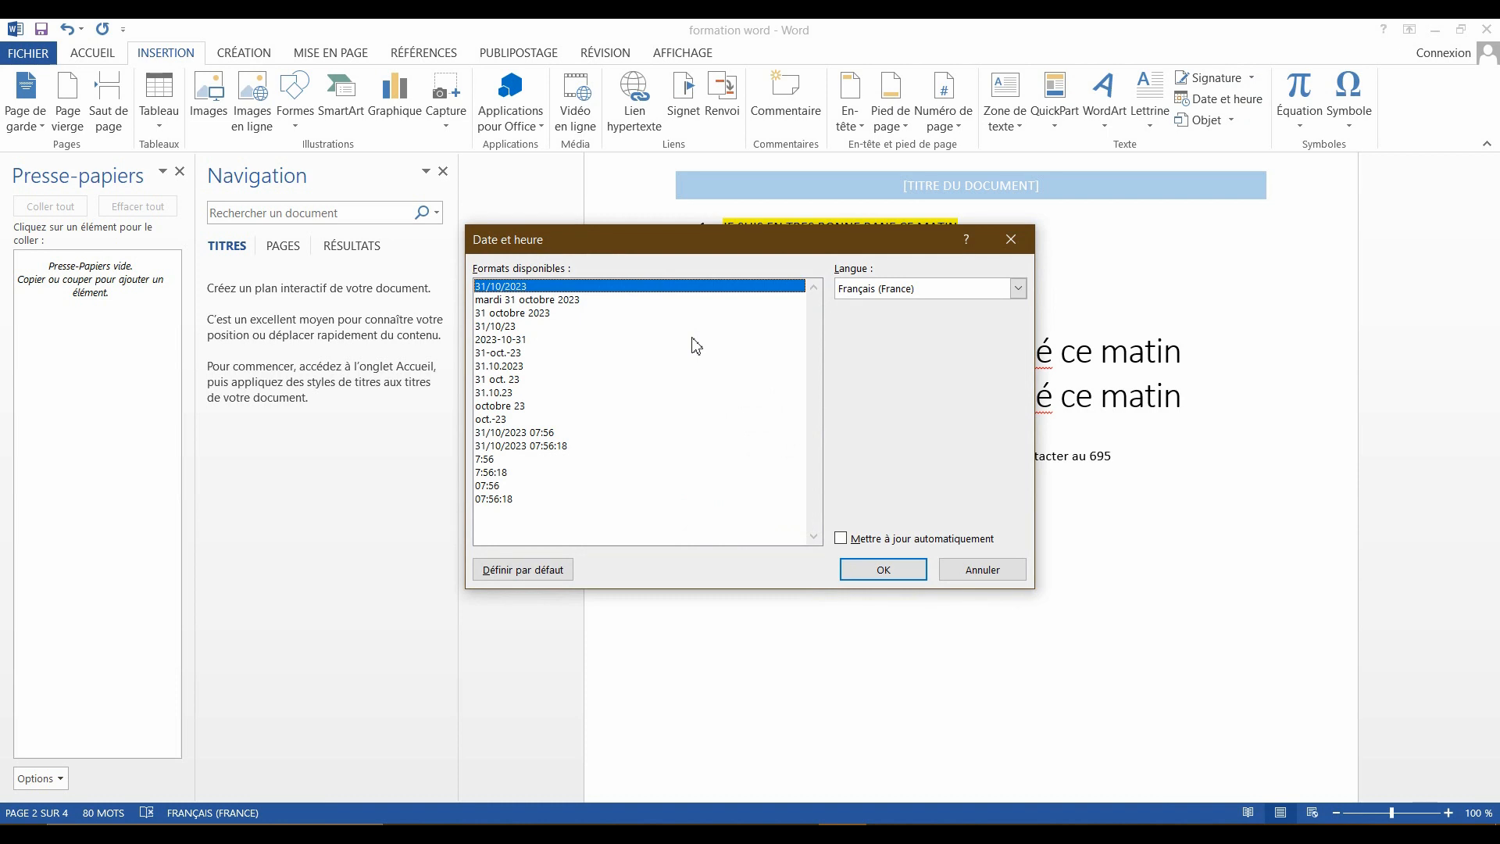
pyautogui.click(883, 569)
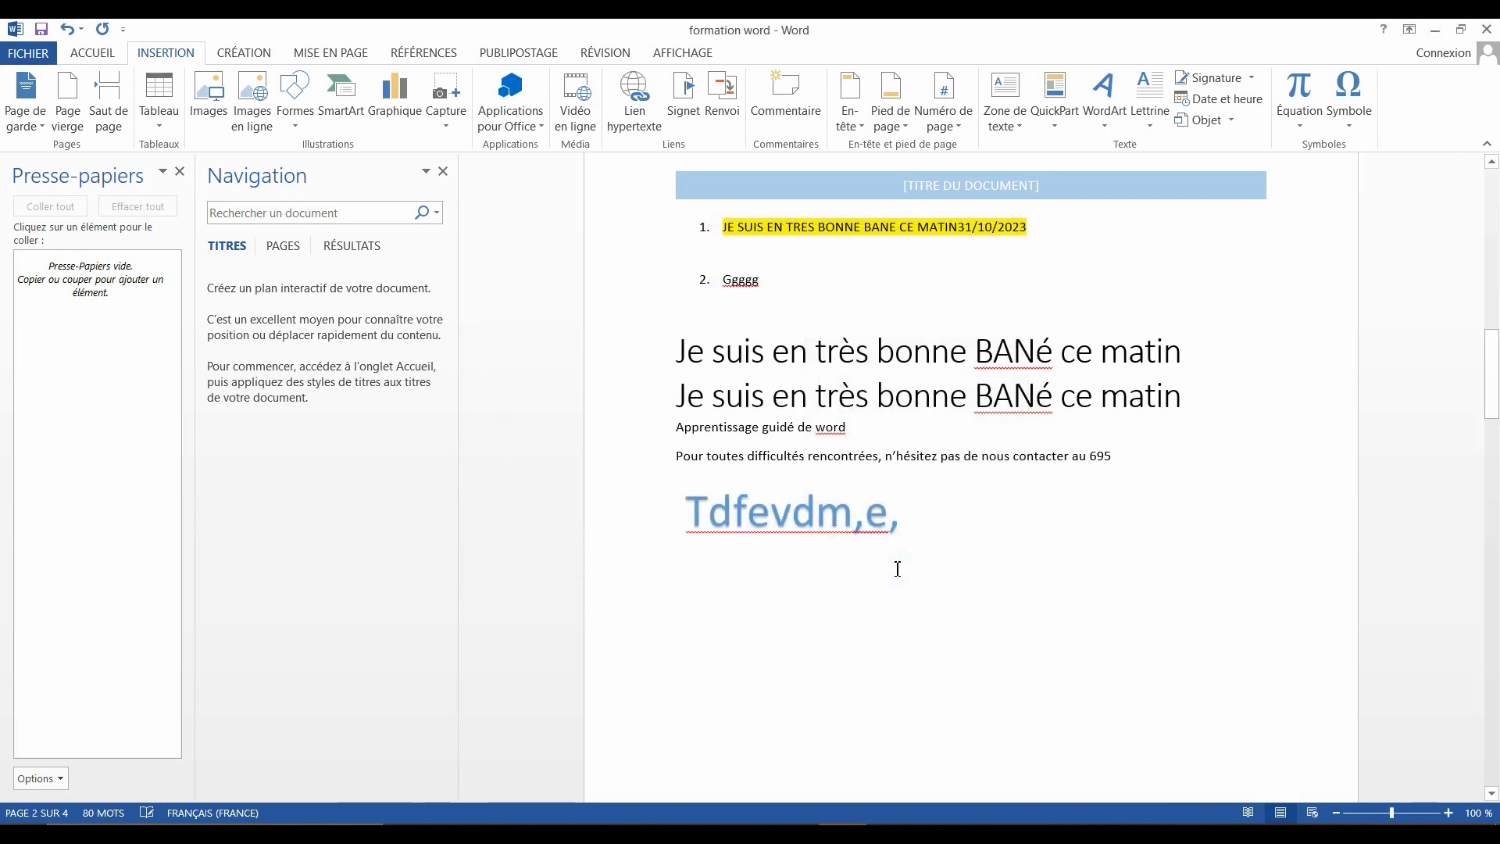
pyautogui.click(1223, 125)
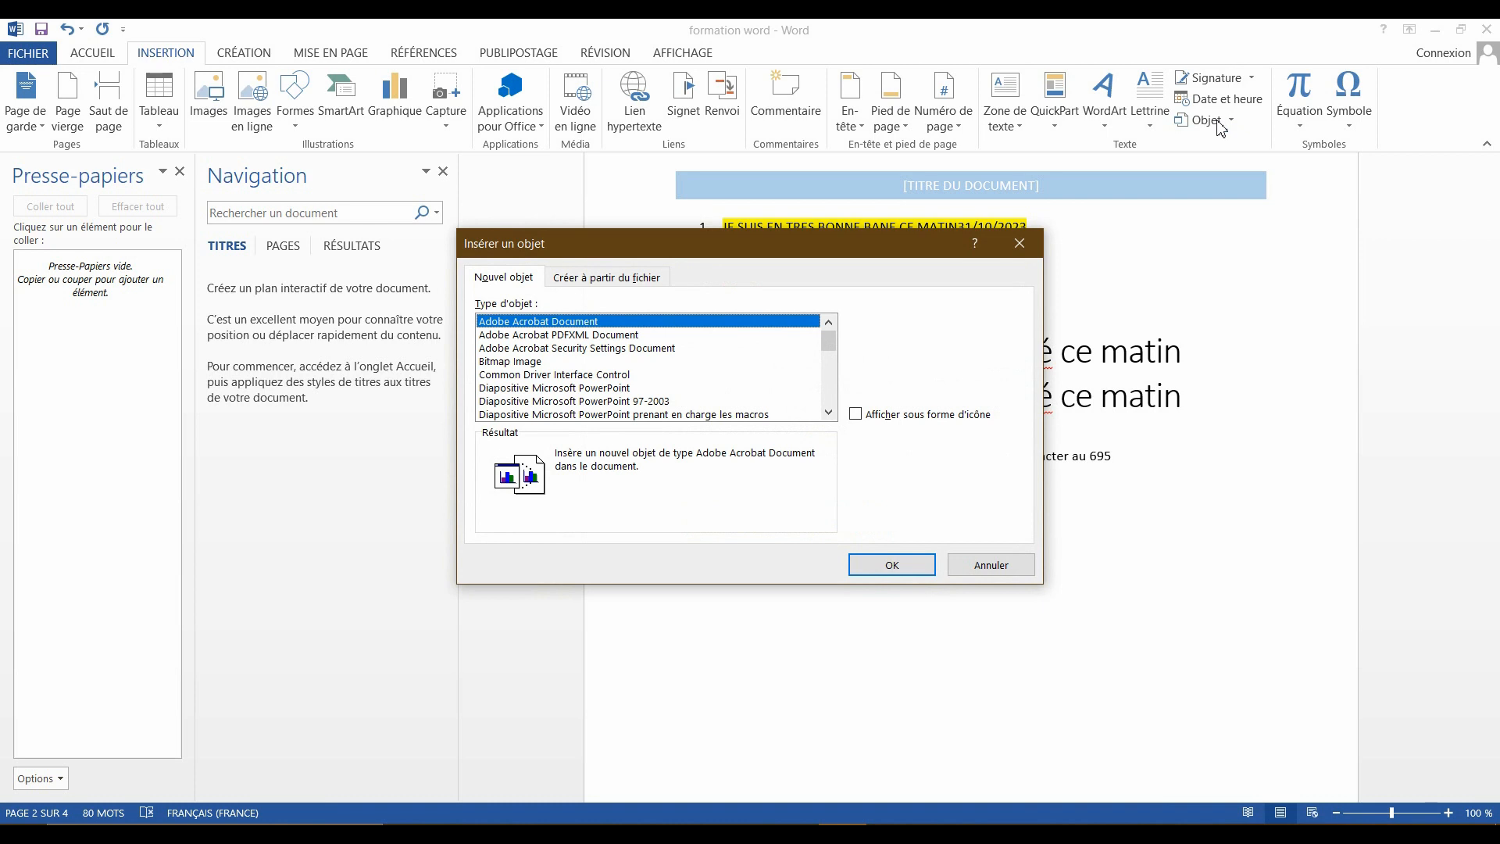
pyautogui.click(1019, 244)
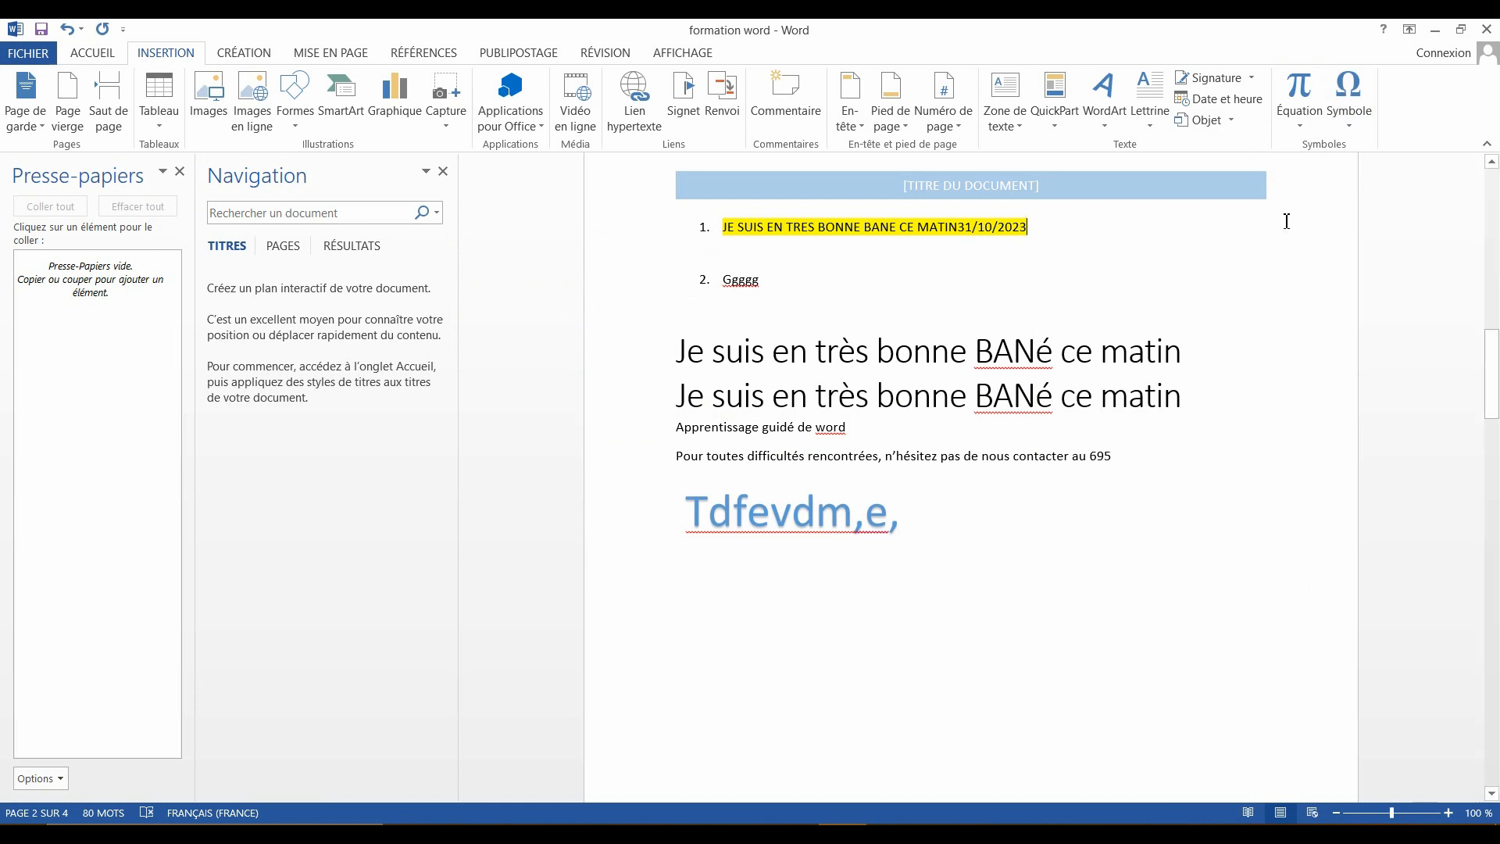
# Step: Insert the predefined Identité trigonométrique 2 equation after the date in the first list item and leave equation editing
pyautogui.click(1295, 115)
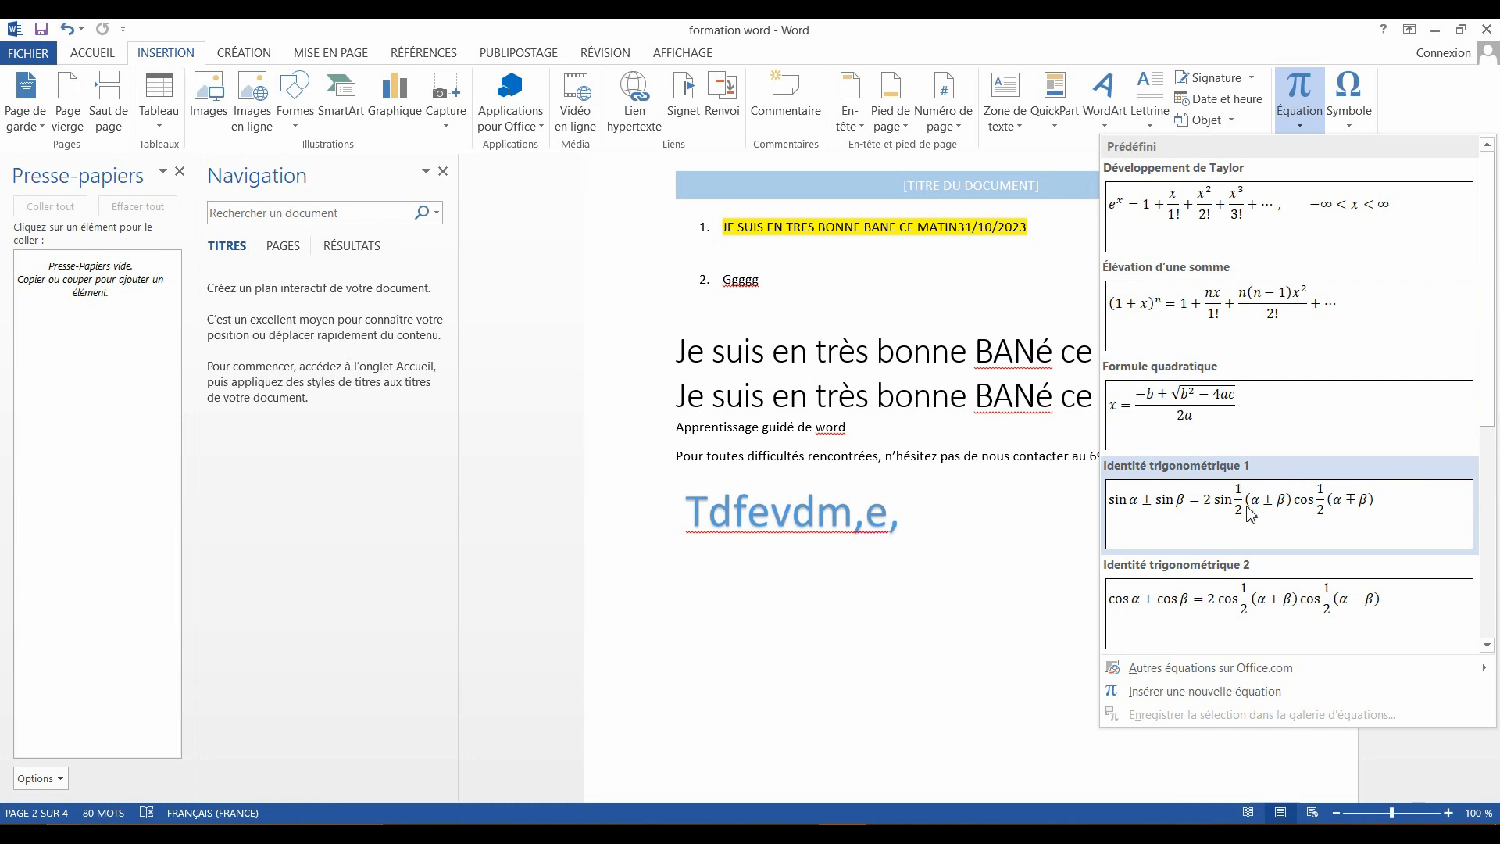
pyautogui.click(1257, 608)
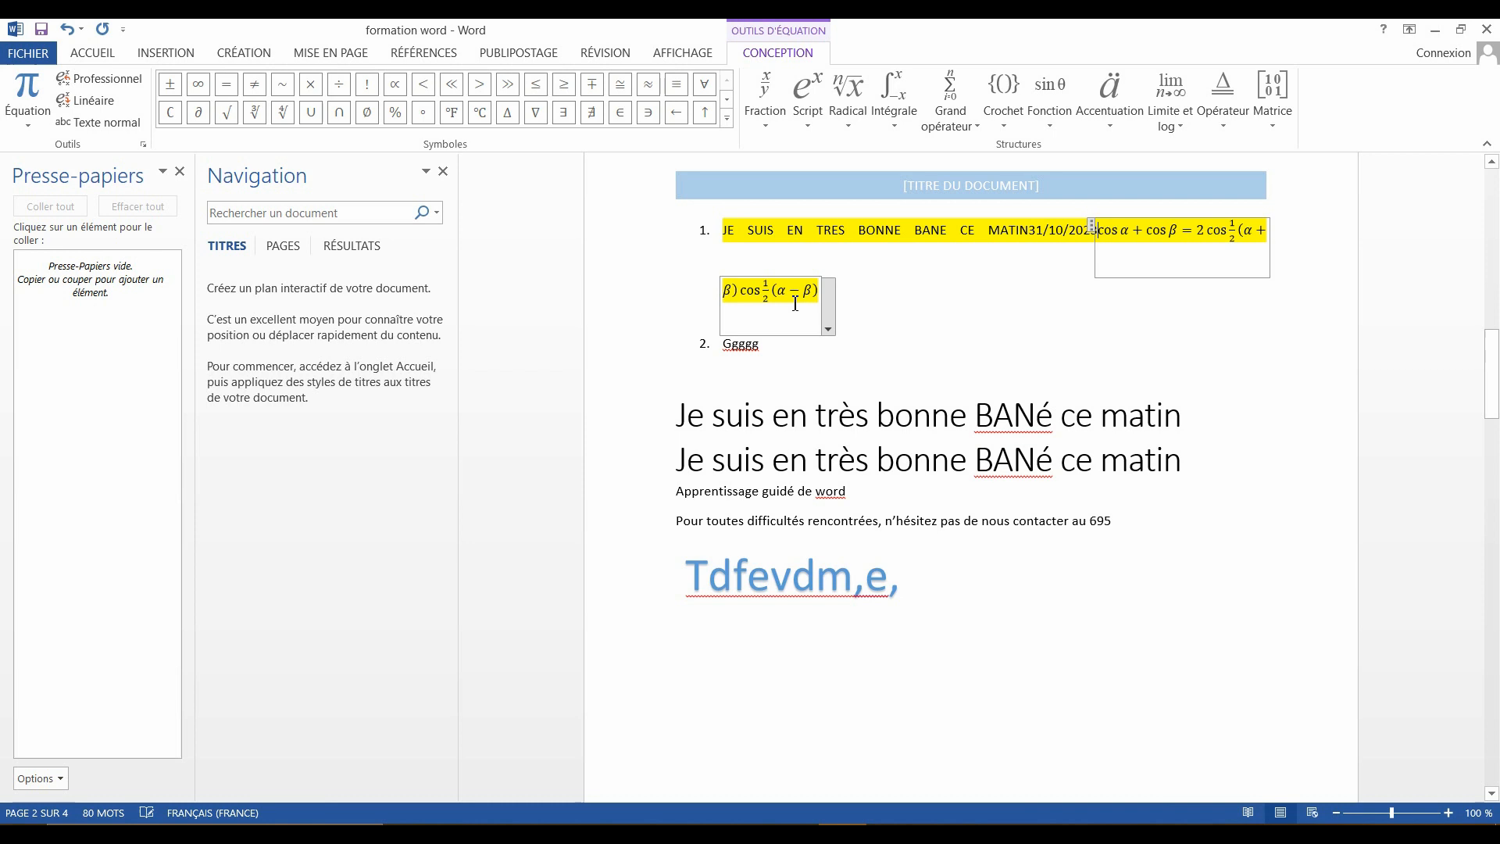
pyautogui.click(928, 289)
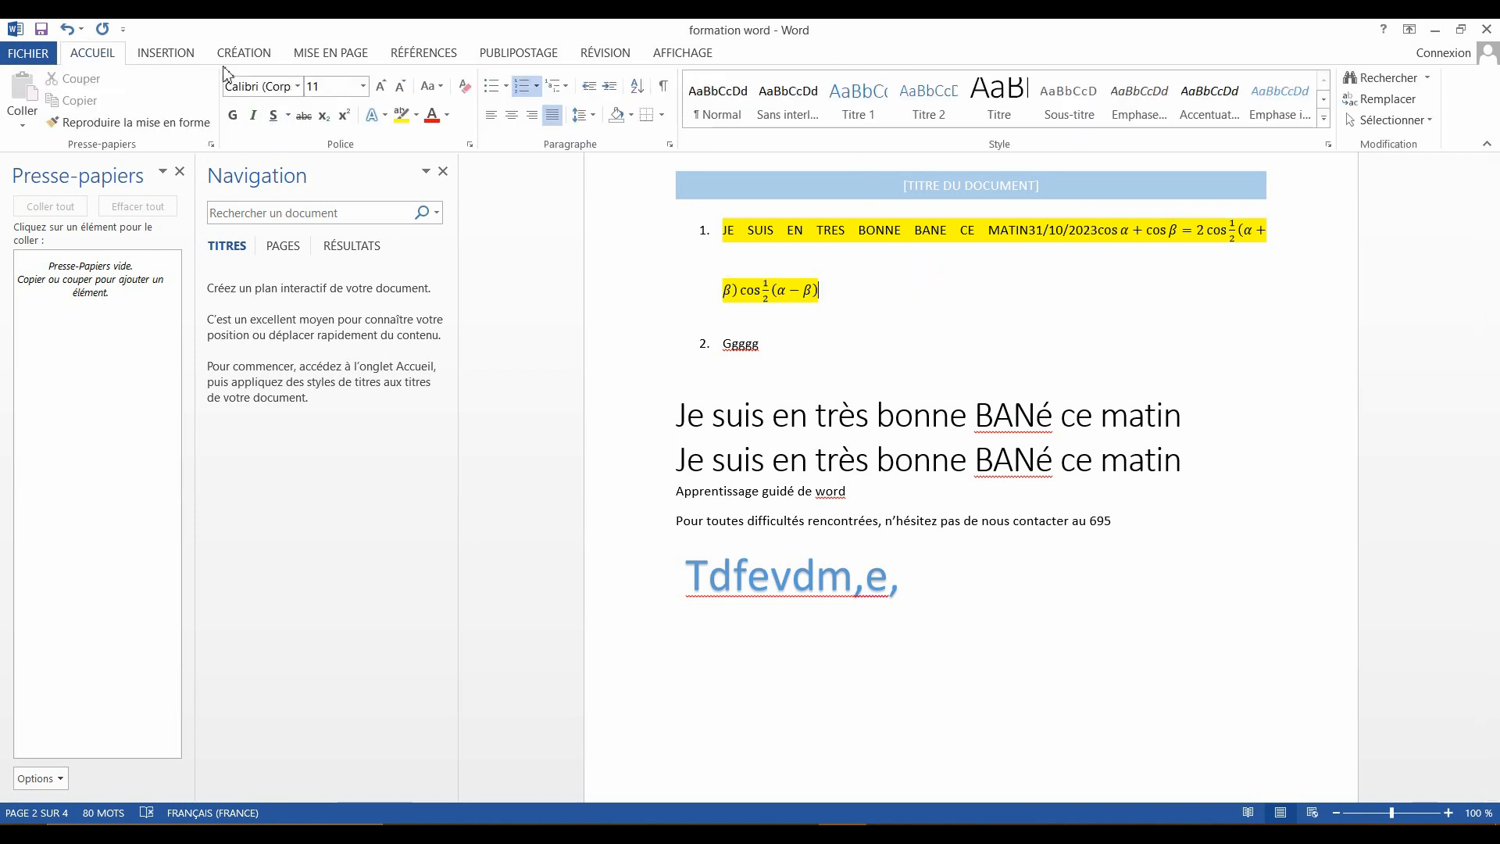
# Step: View the common symbols and the full special characters dialog, closing it without inserting a symbol
pyautogui.click(199, 57)
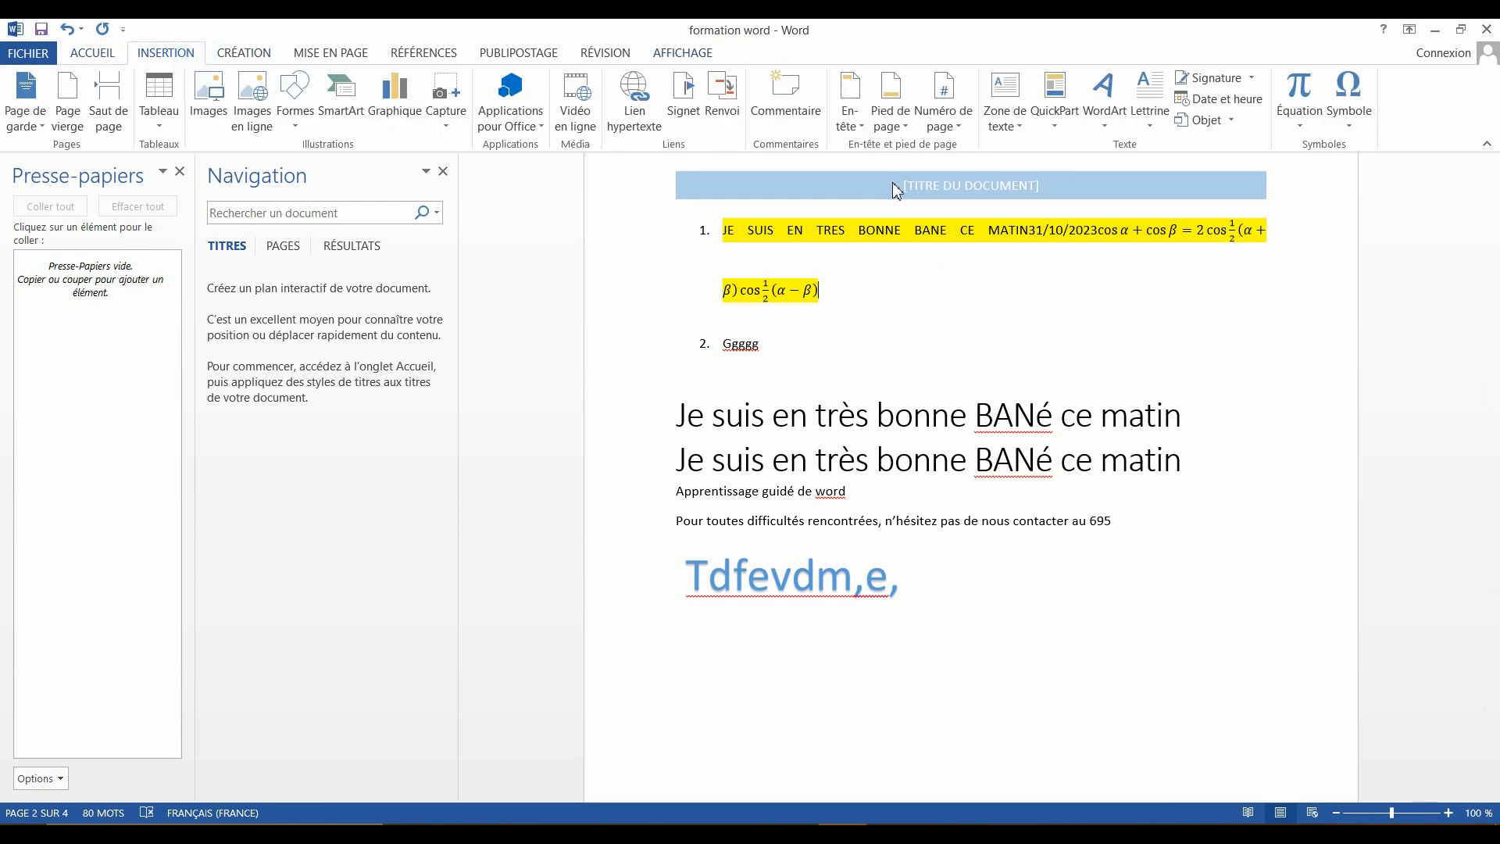
pyautogui.click(1350, 125)
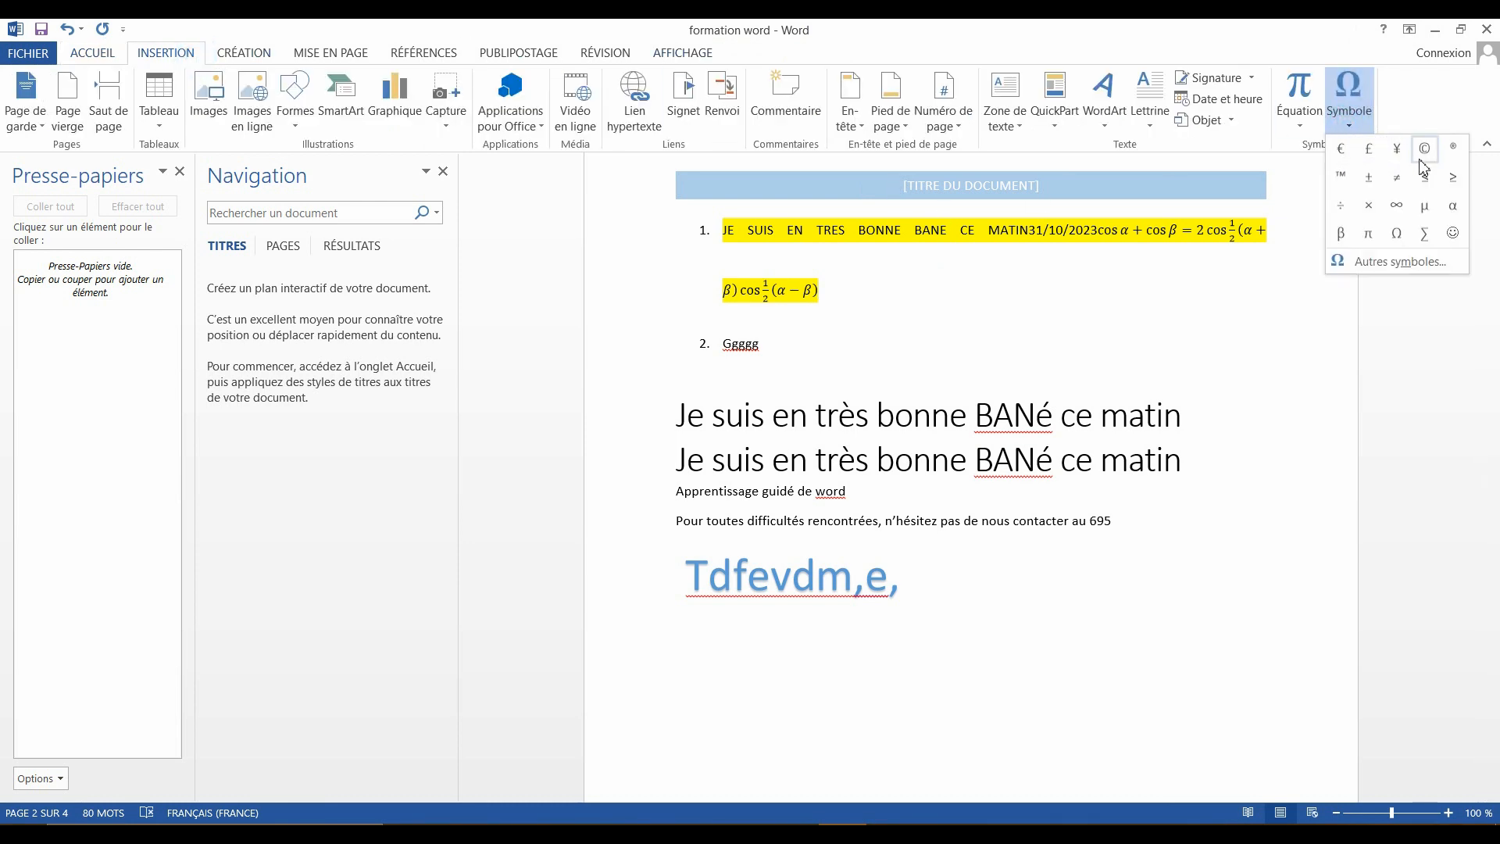
pyautogui.click(1383, 260)
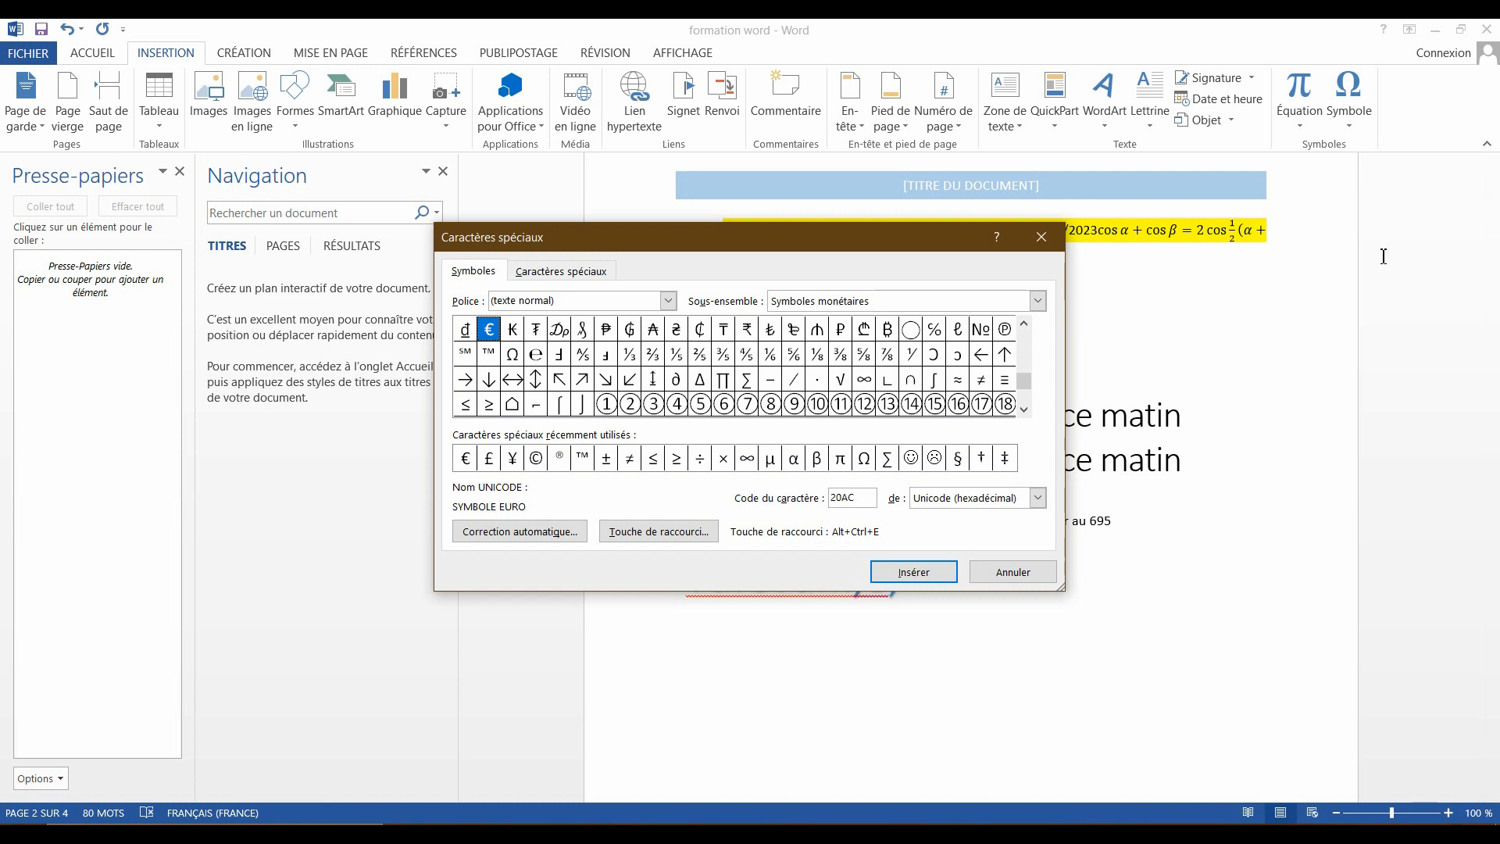
pyautogui.click(1042, 237)
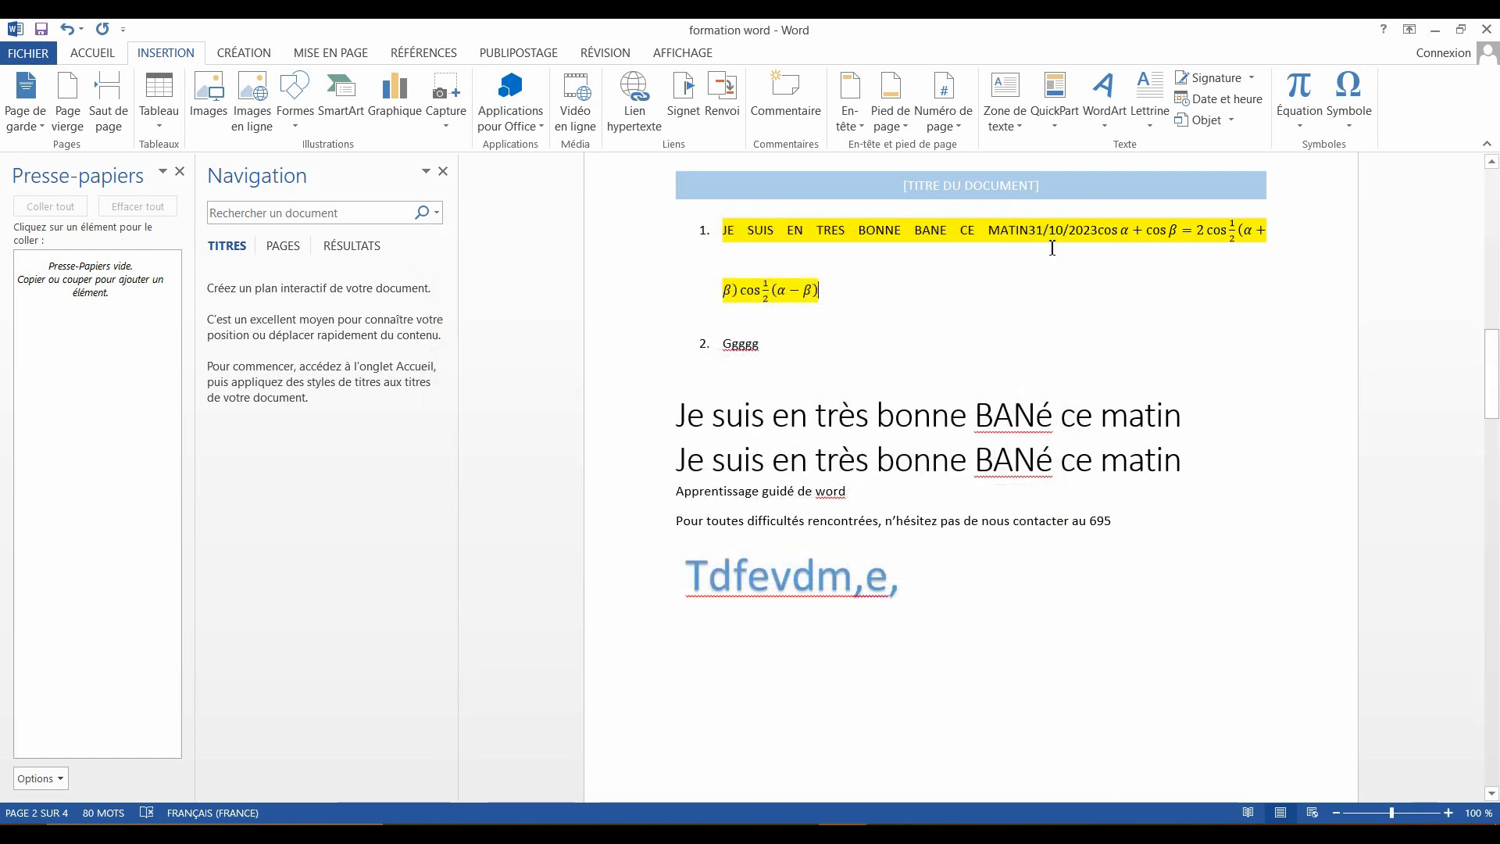
# Step: Display the document design options for themes, style sets and page background
pyautogui.click(968, 280)
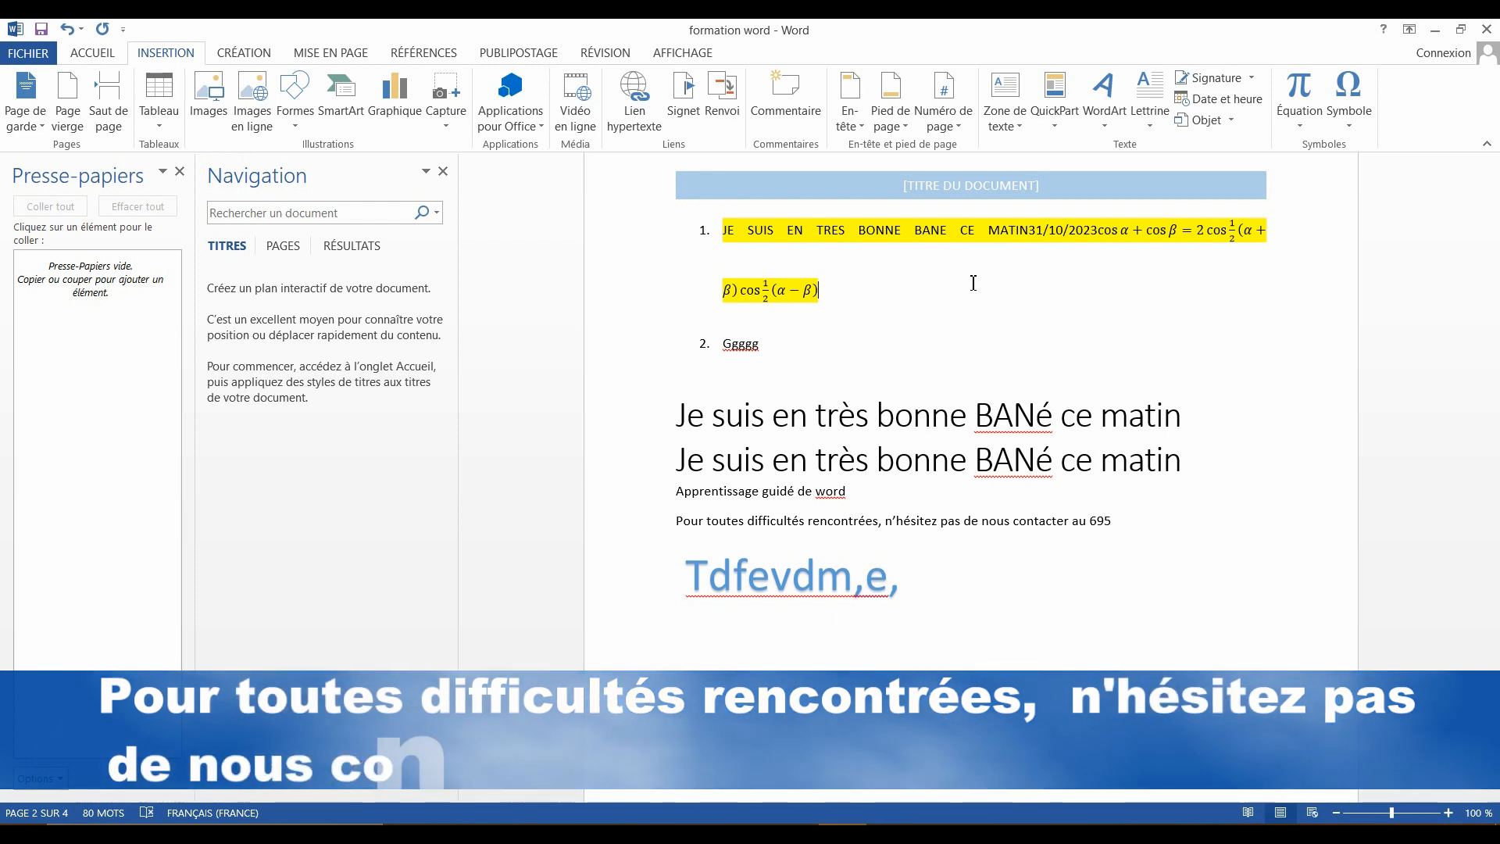
pyautogui.click(243, 53)
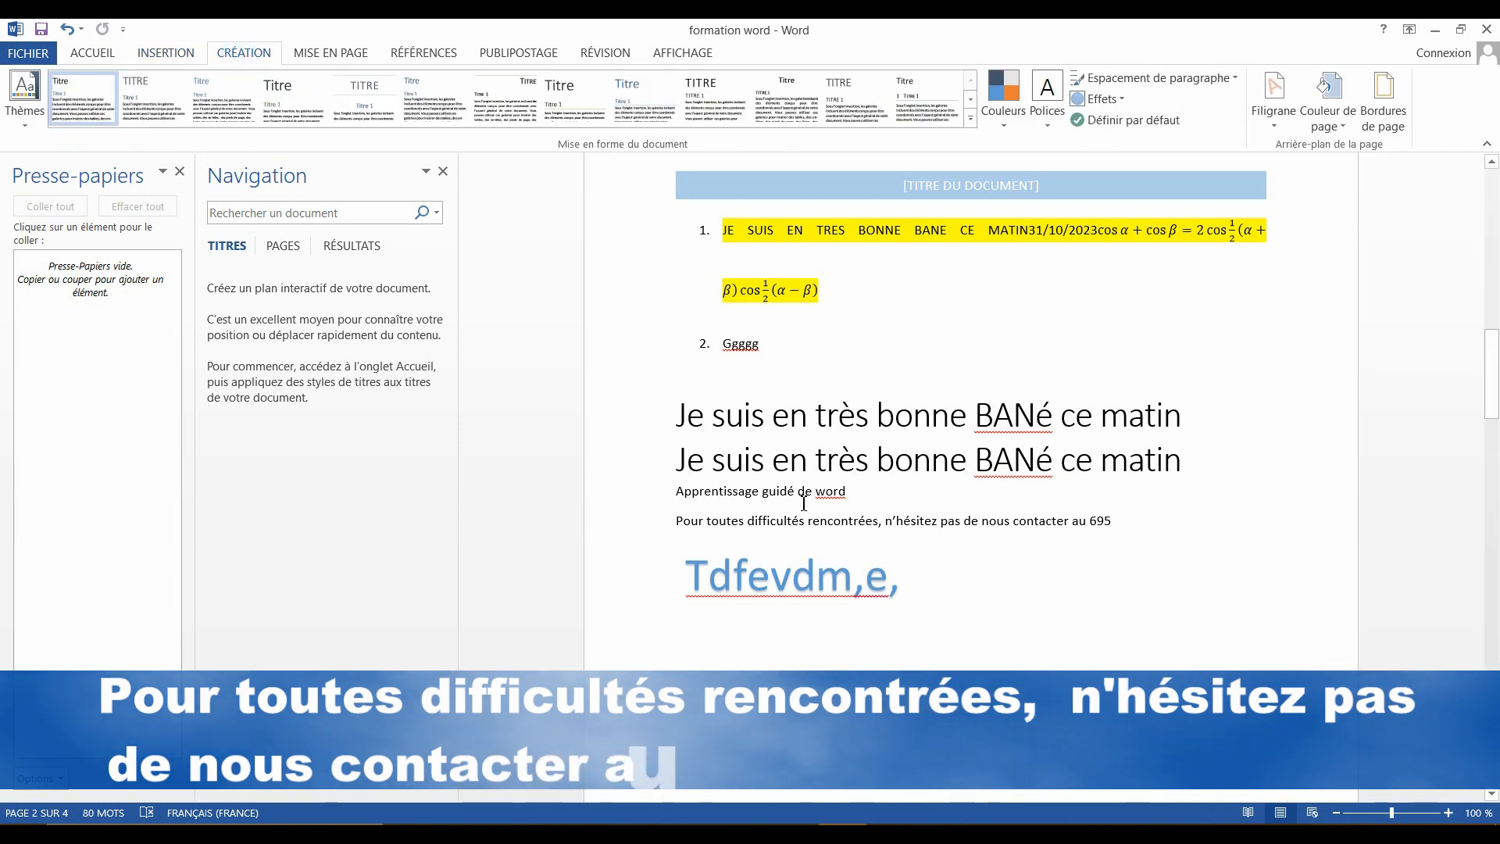